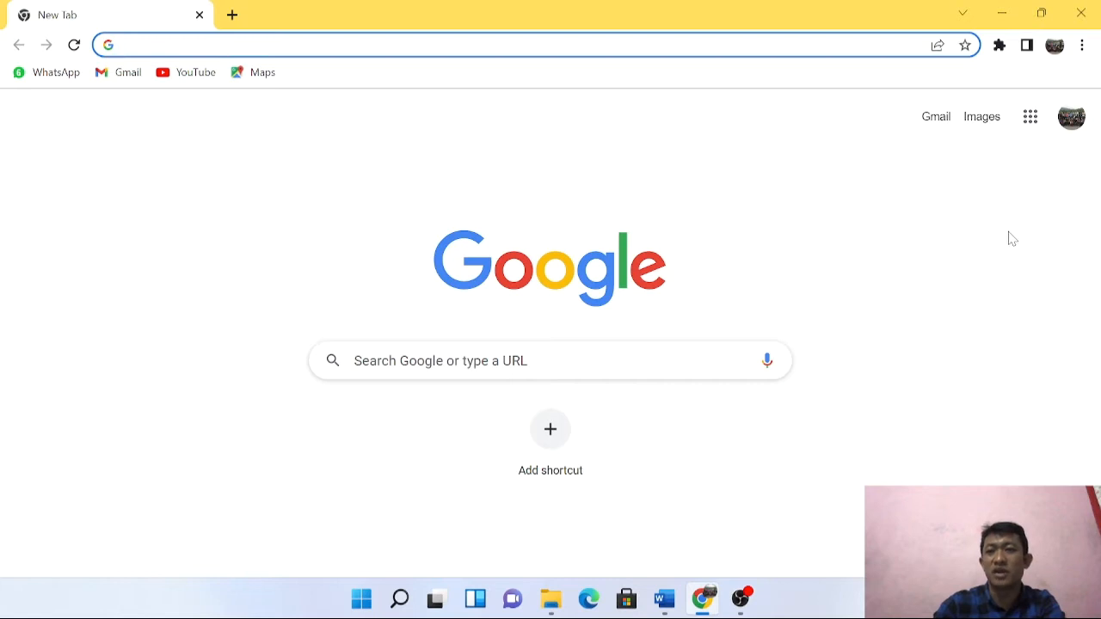
# From Google Drive's My Drive menu, create a blank Google Form and bring up the Word questions.
pyautogui.click(1033, 127)
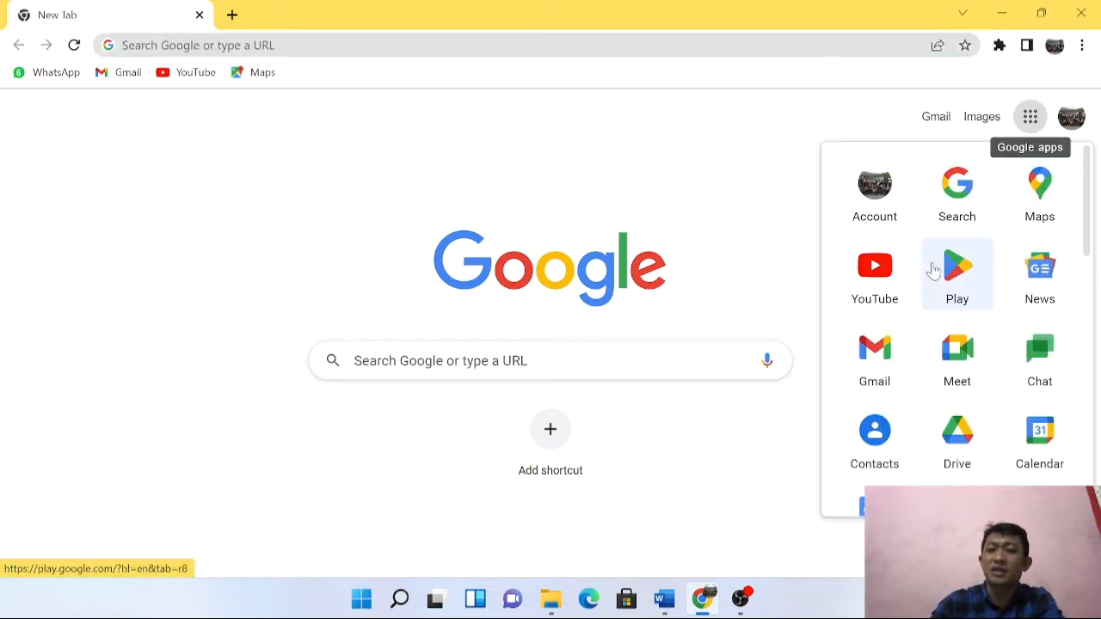
pyautogui.click(959, 453)
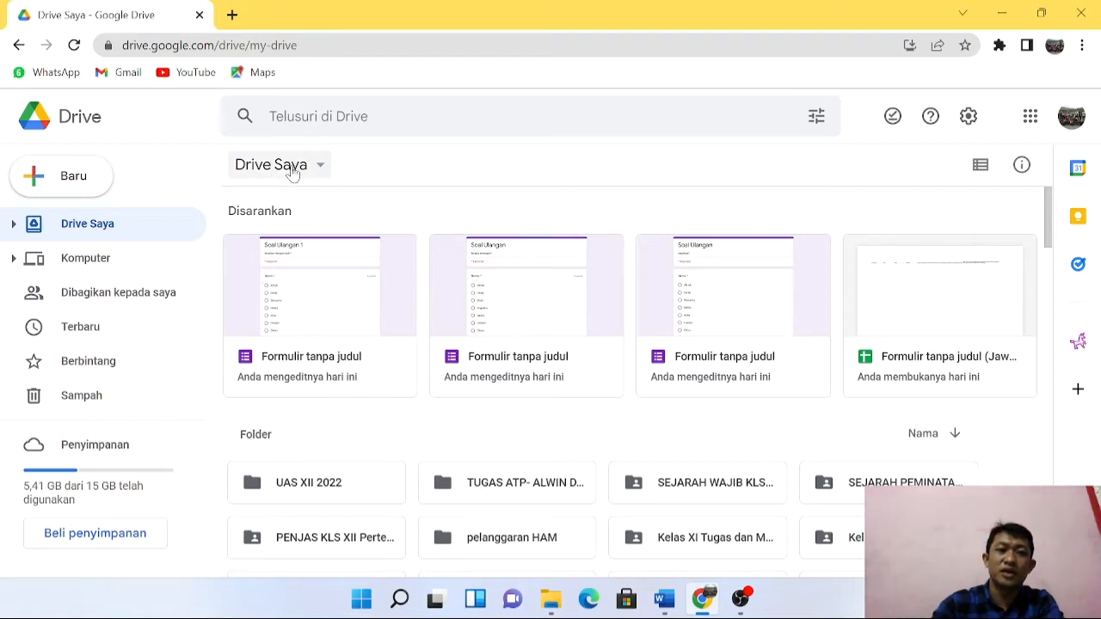
pyautogui.click(298, 171)
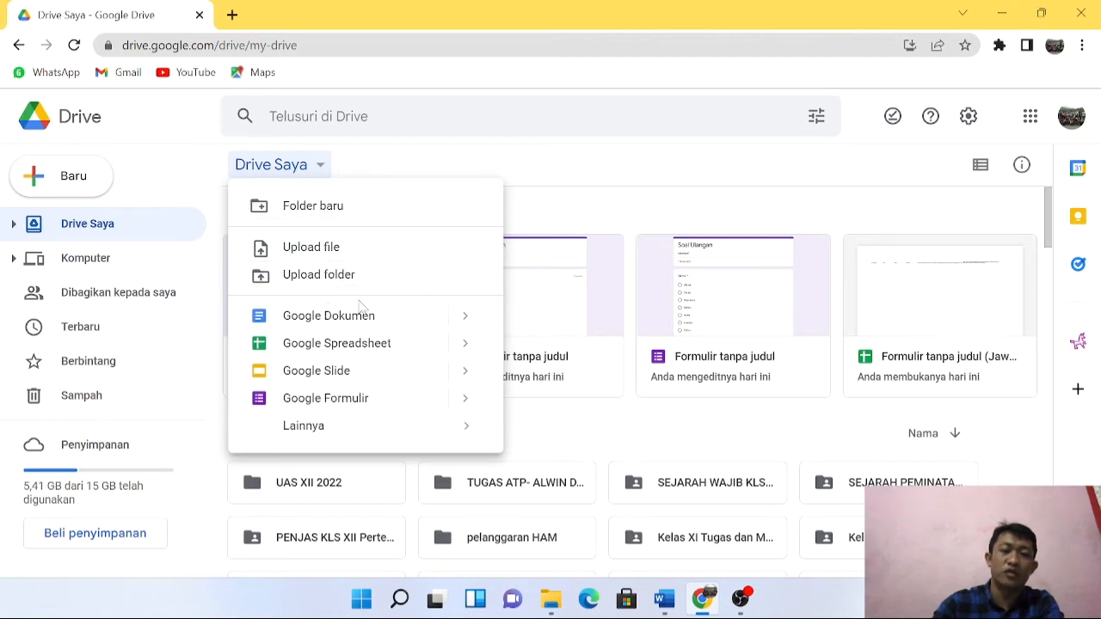
pyautogui.click(351, 405)
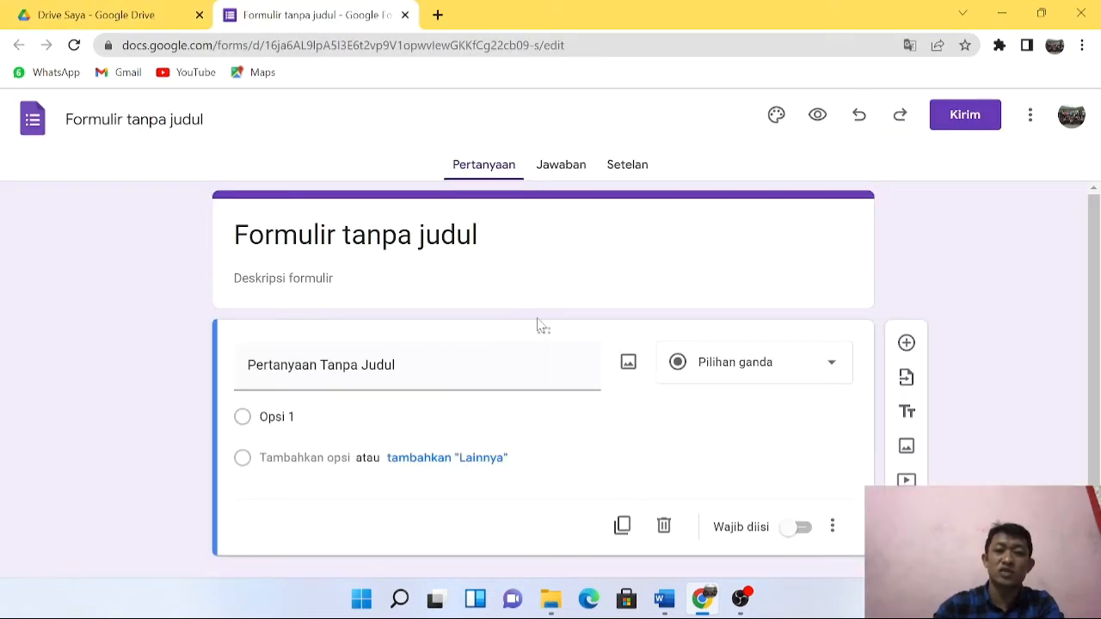
pyautogui.click(670, 601)
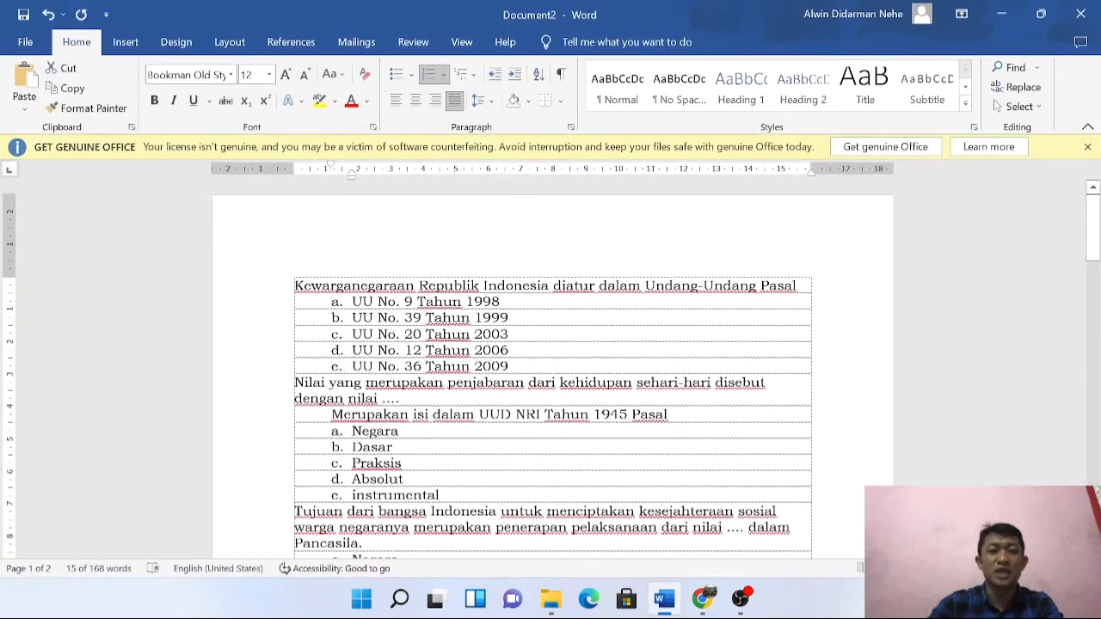
pyautogui.scroll(-15, 550, 370)
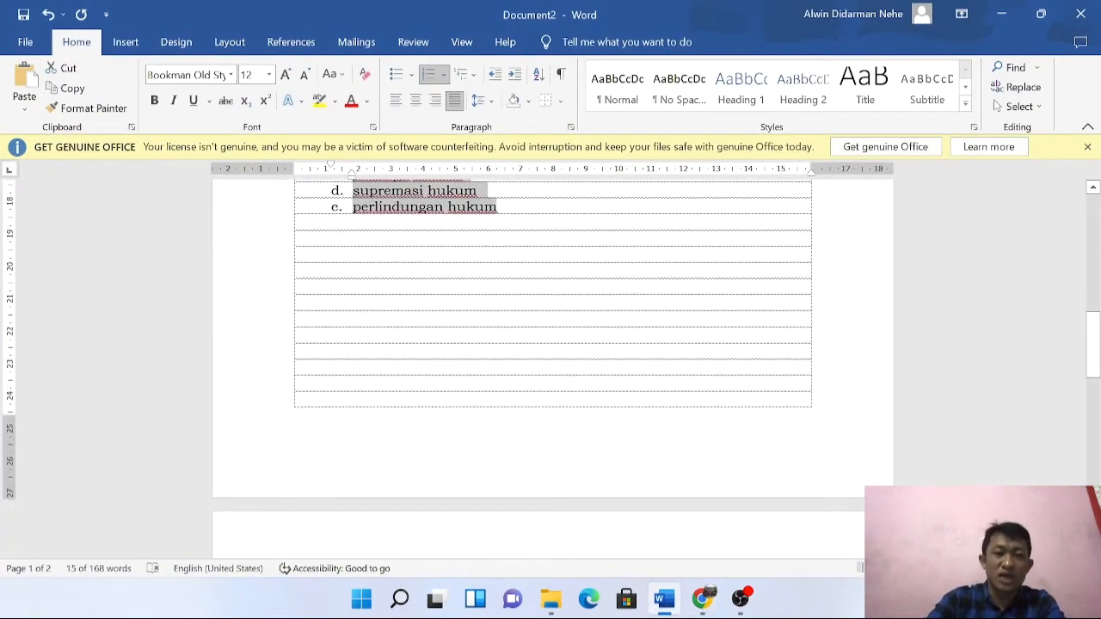
pyautogui.scroll(-4, 551, 370)
pyautogui.scroll(3, 551, 370)
pyautogui.scroll(-1, 551, 370)
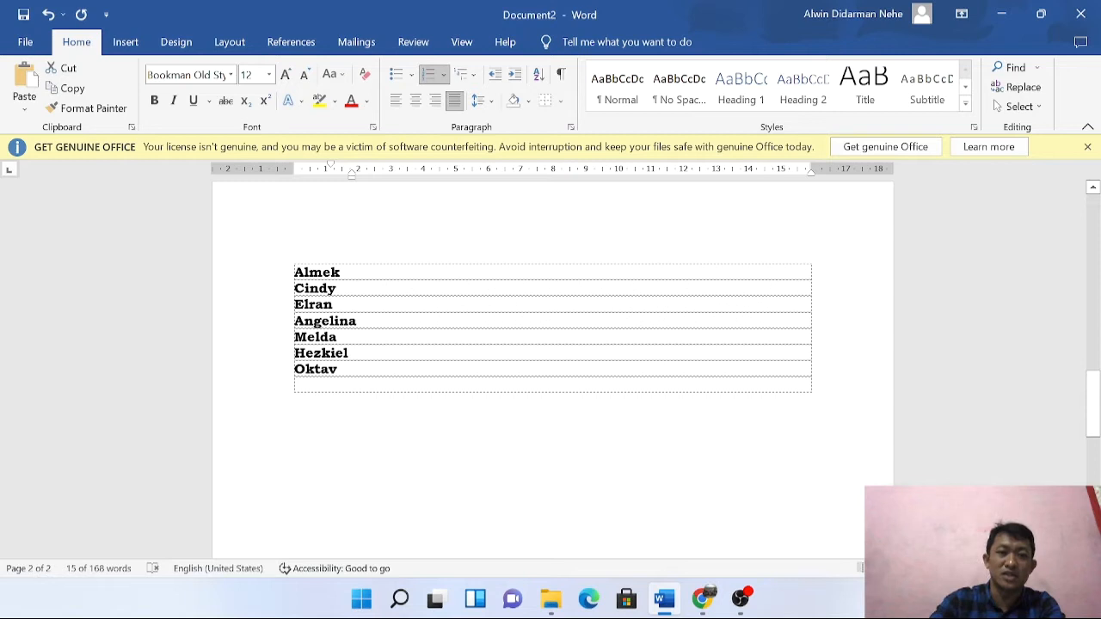
pyautogui.hotkey('ctrl', 'a')
pyautogui.moveTo(336, 384); pyautogui.dragTo(338, 370)
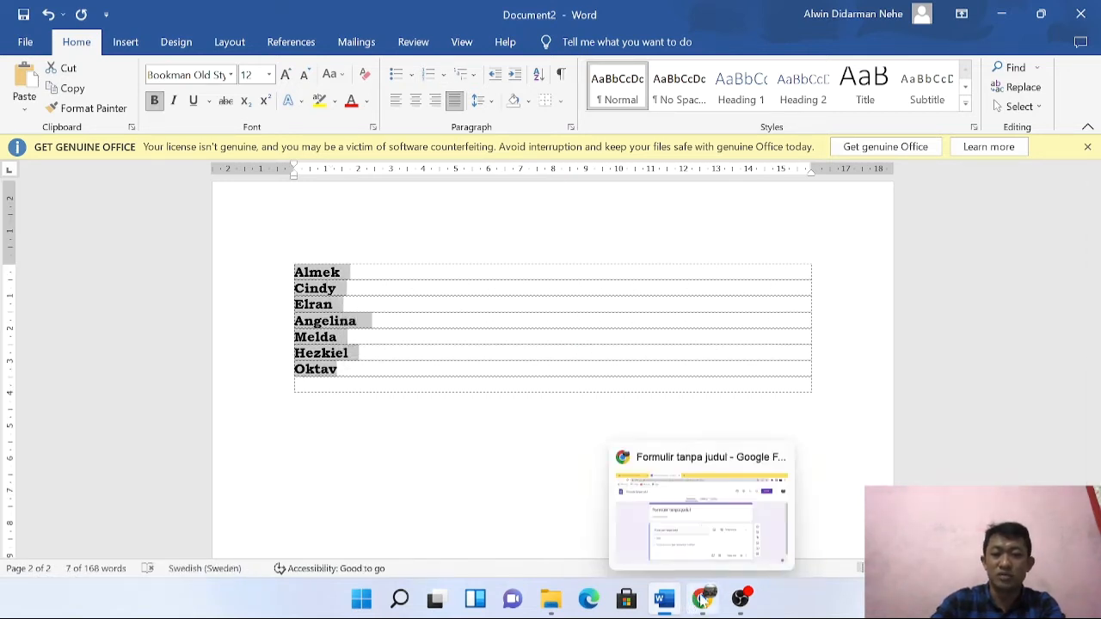
pyautogui.click(702, 600)
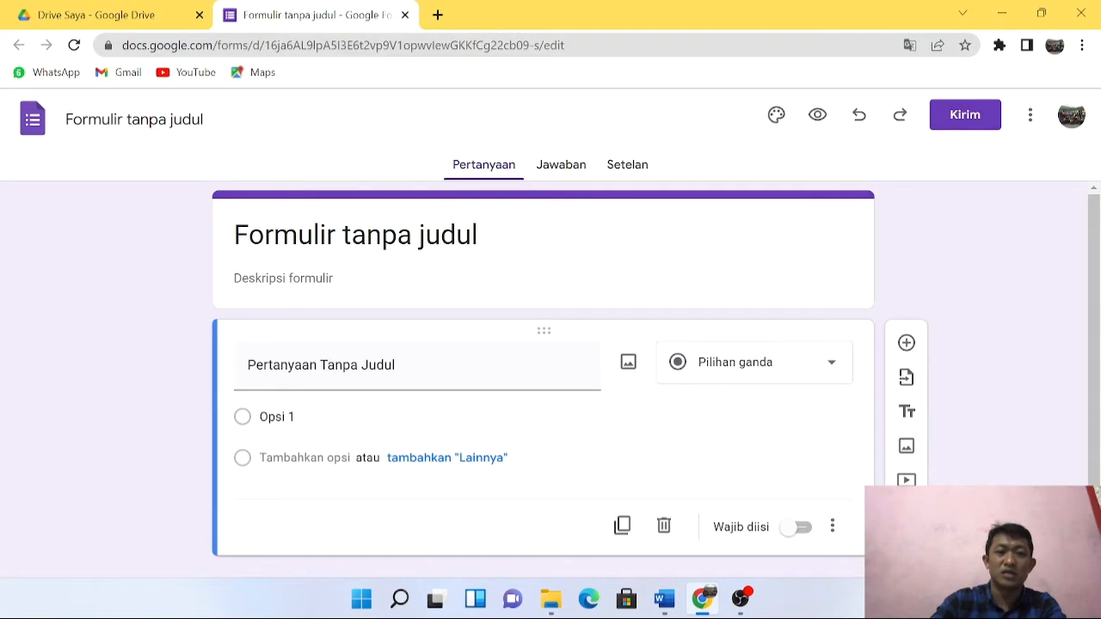
# Title the form 'Soal Ulangan' and give it the description 'kerjakan!'.
pyautogui.moveTo(239, 241); pyautogui.dragTo(487, 238)
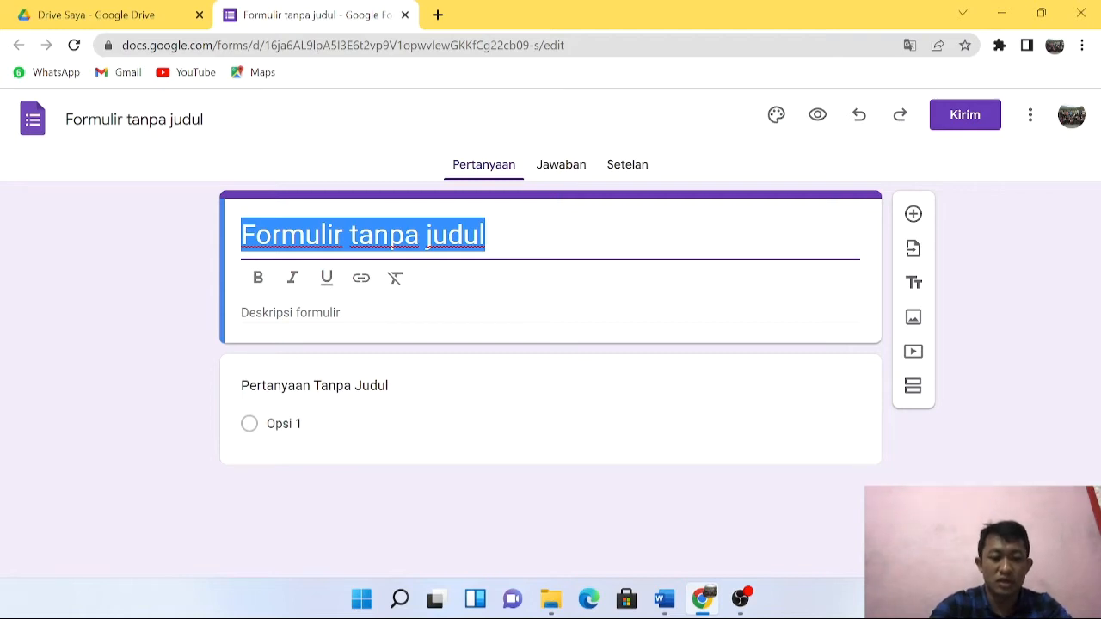
pyautogui.write('Soal Ulangan')
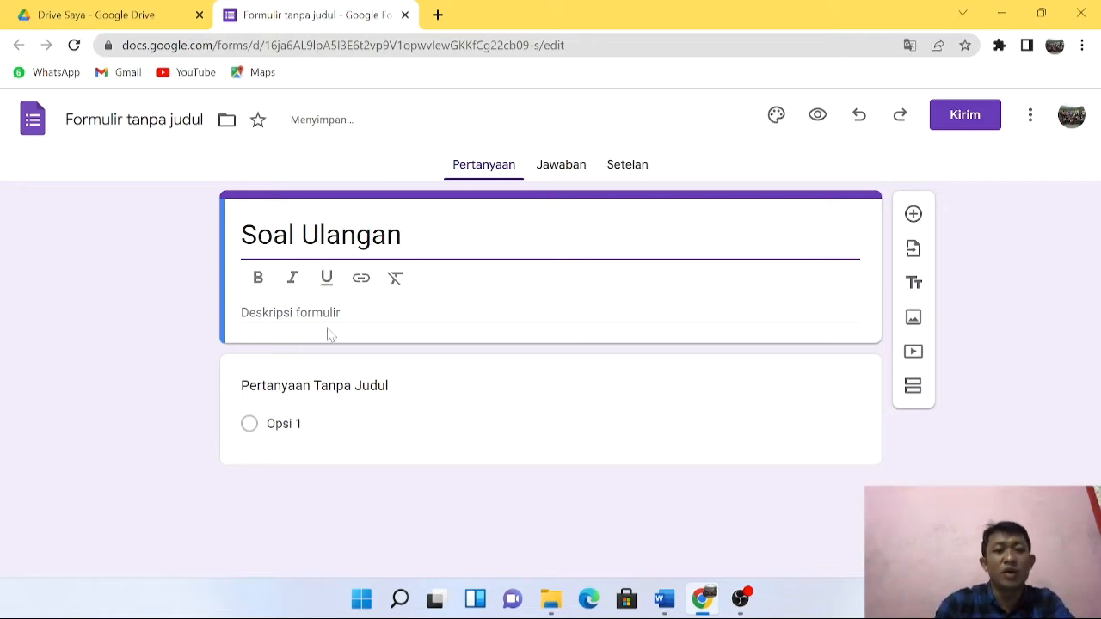
pyautogui.click(351, 313)
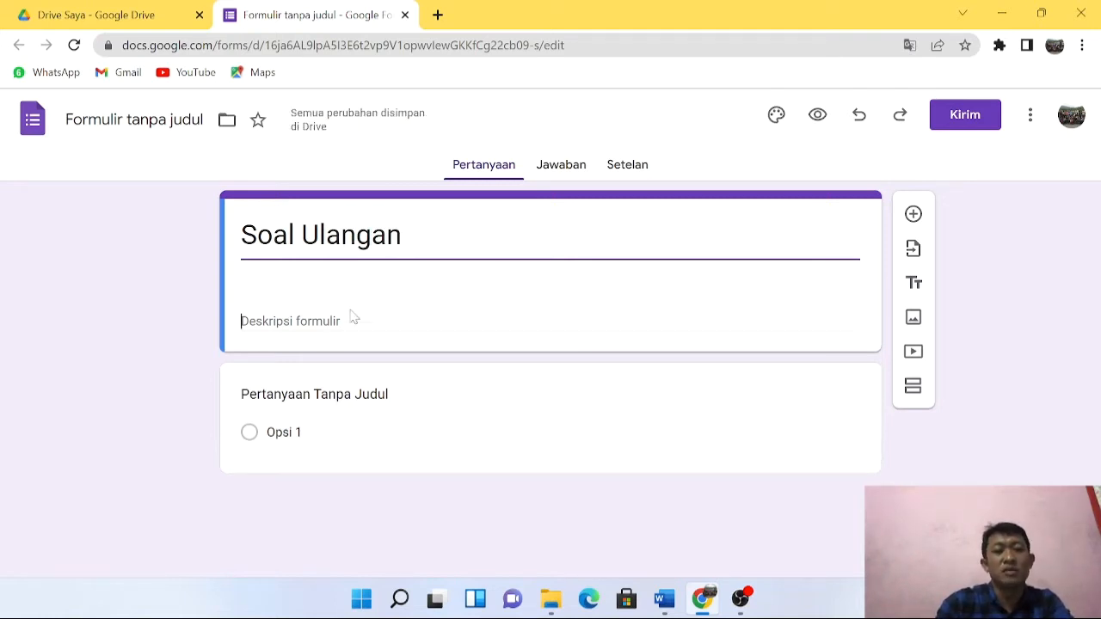
pyautogui.write('ker')
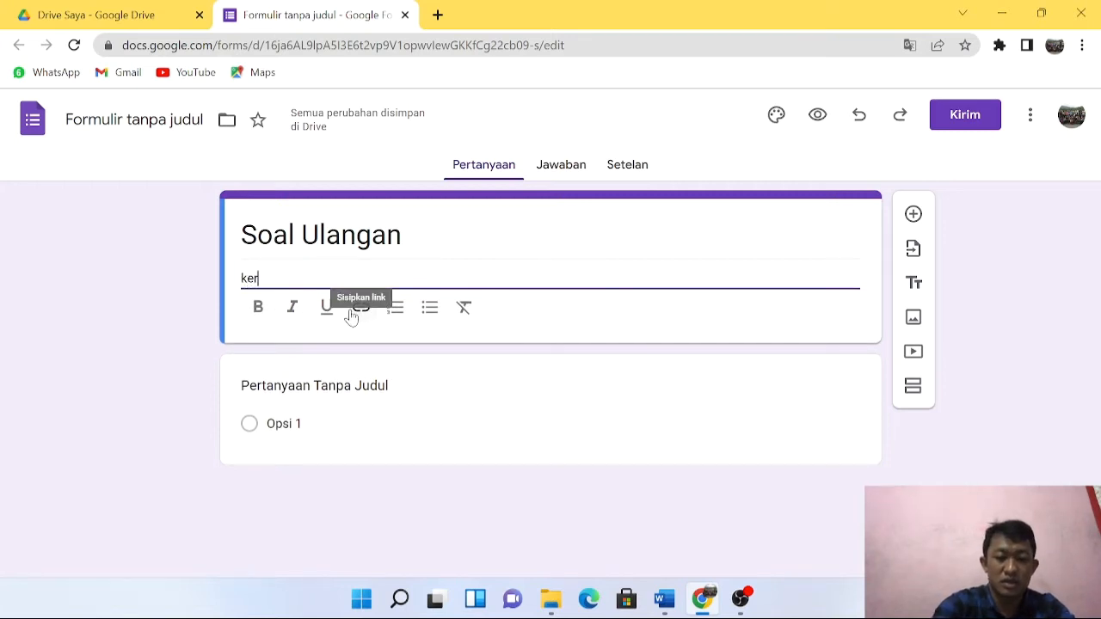
pyautogui.write('jakan!')
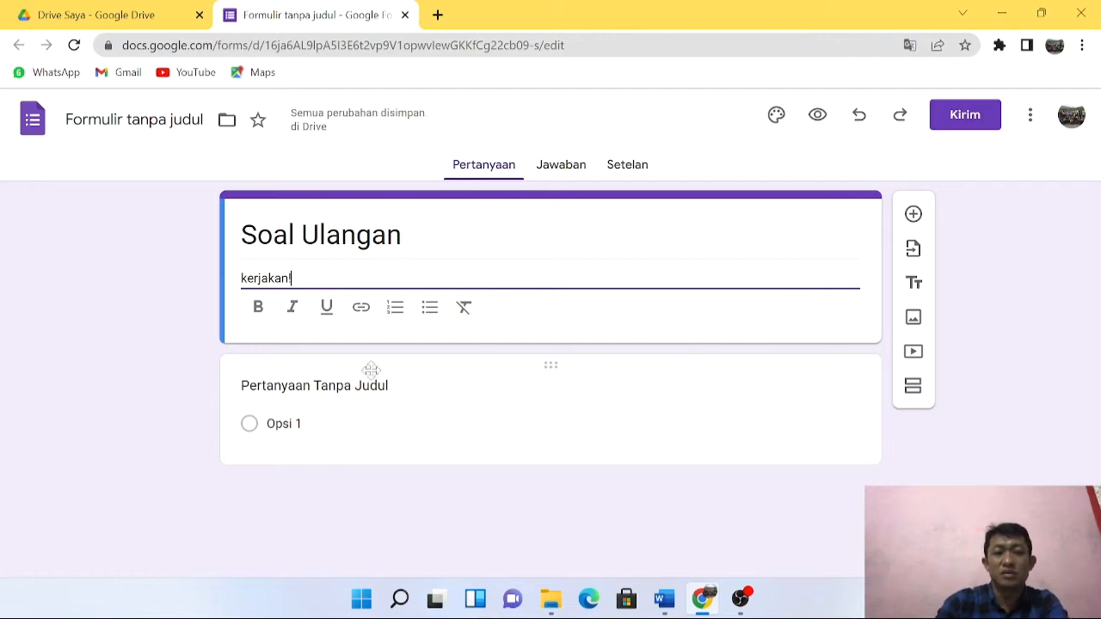
pyautogui.click(401, 437)
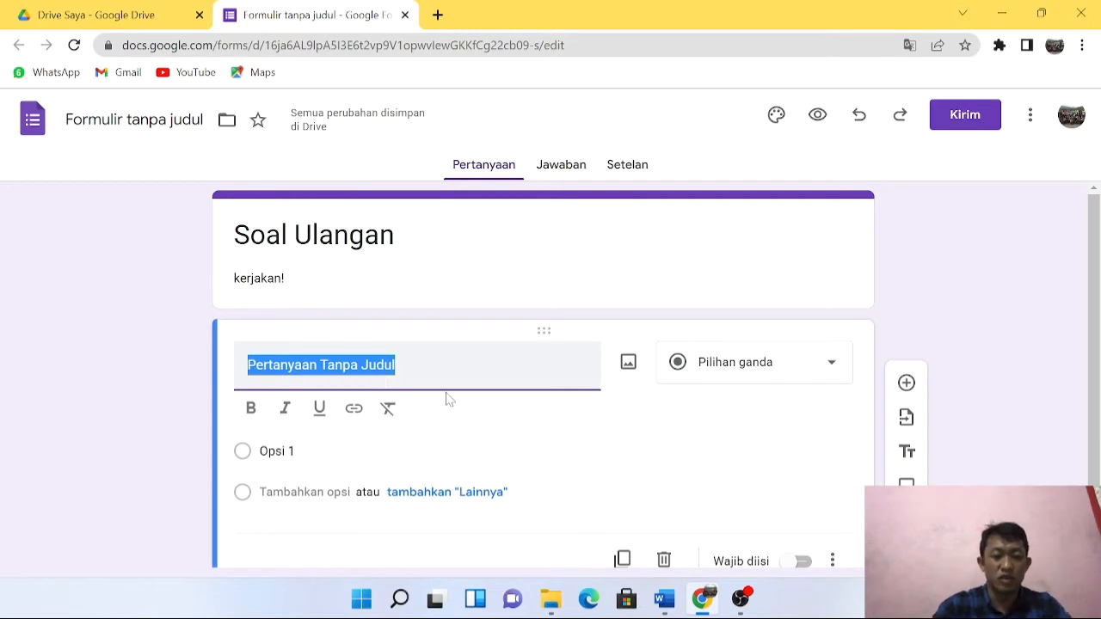
# Title the first question 'Nama' and make it multiple choice, then show the Word names list.
pyautogui.write('Nama')
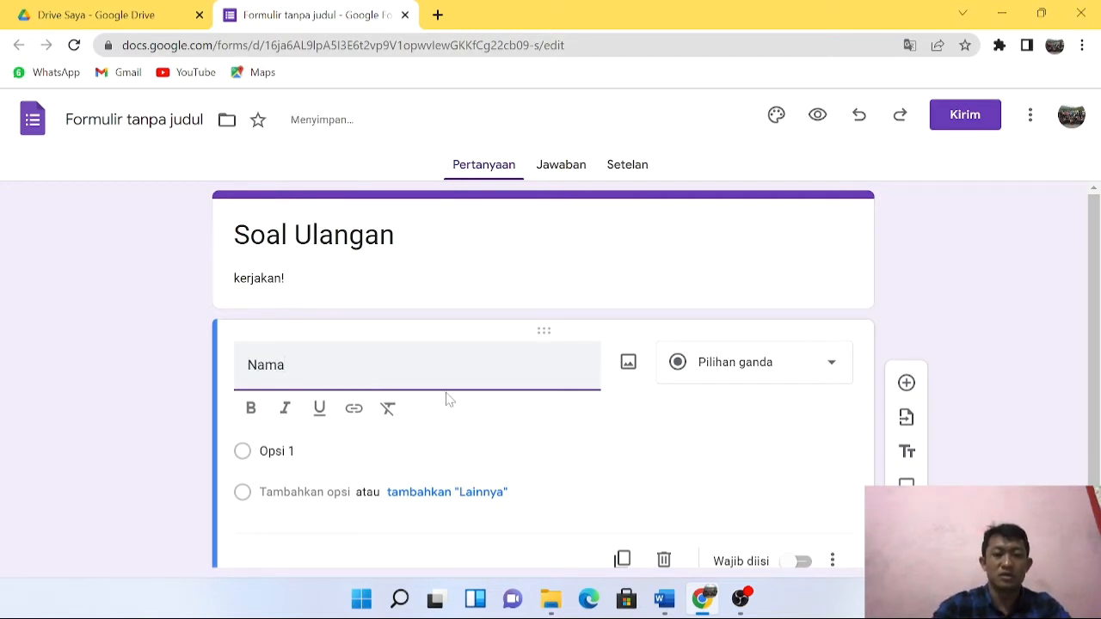
pyautogui.click(788, 366)
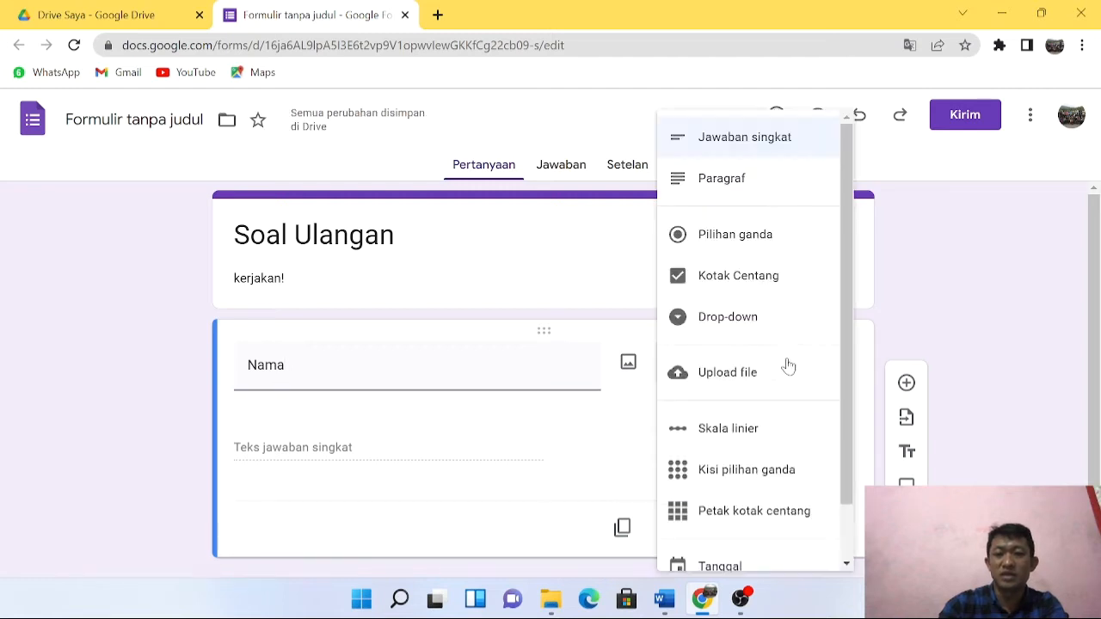
pyautogui.click(736, 234)
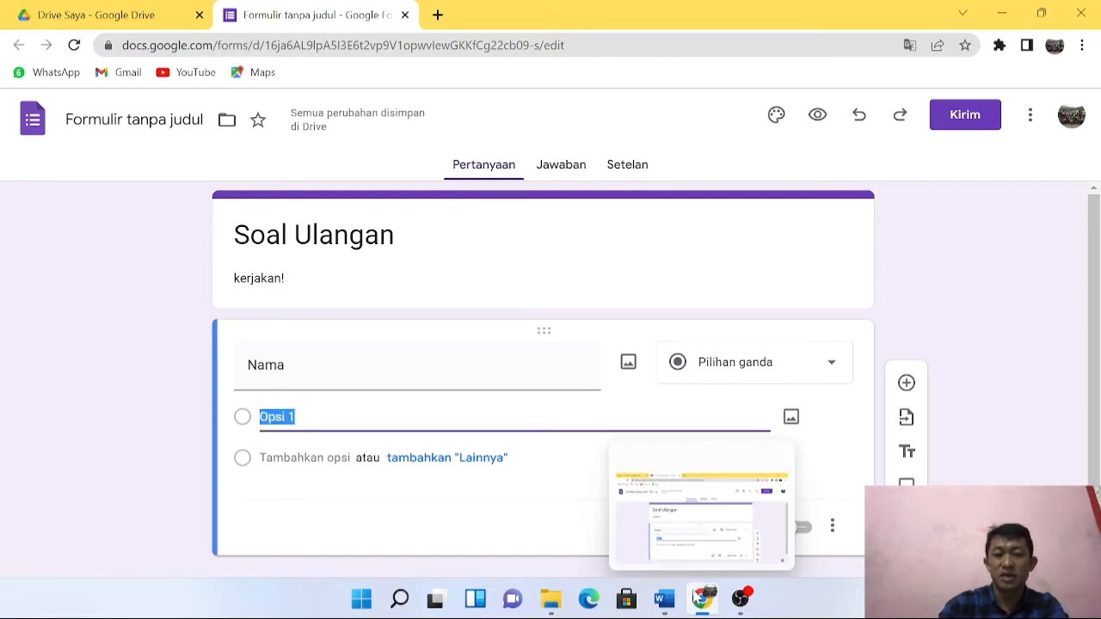
pyautogui.click(664, 600)
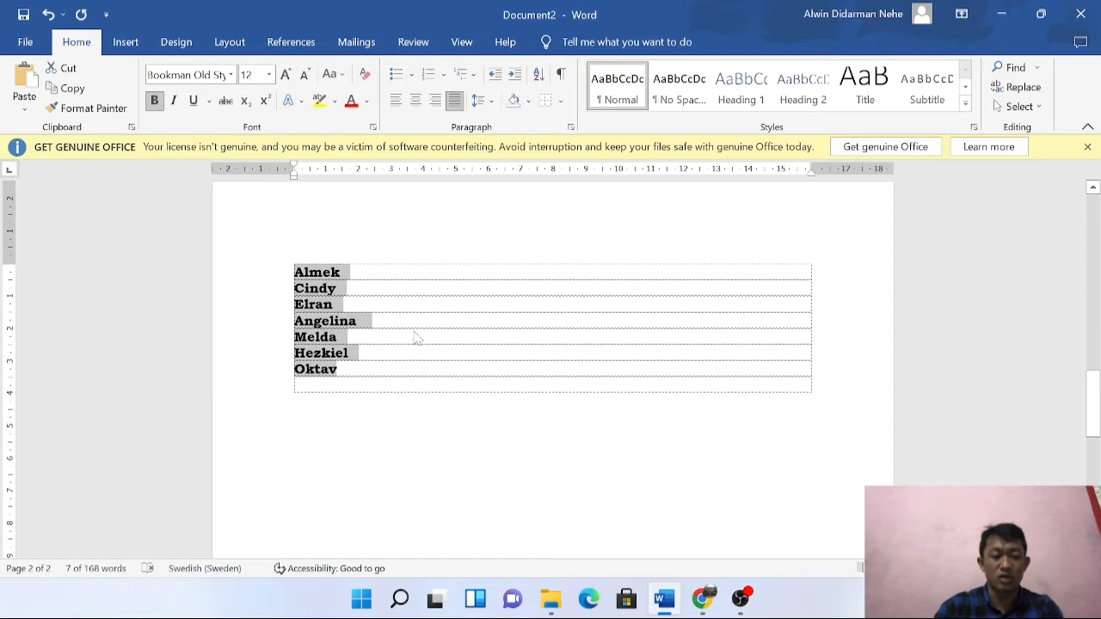
pyautogui.click(296, 273)
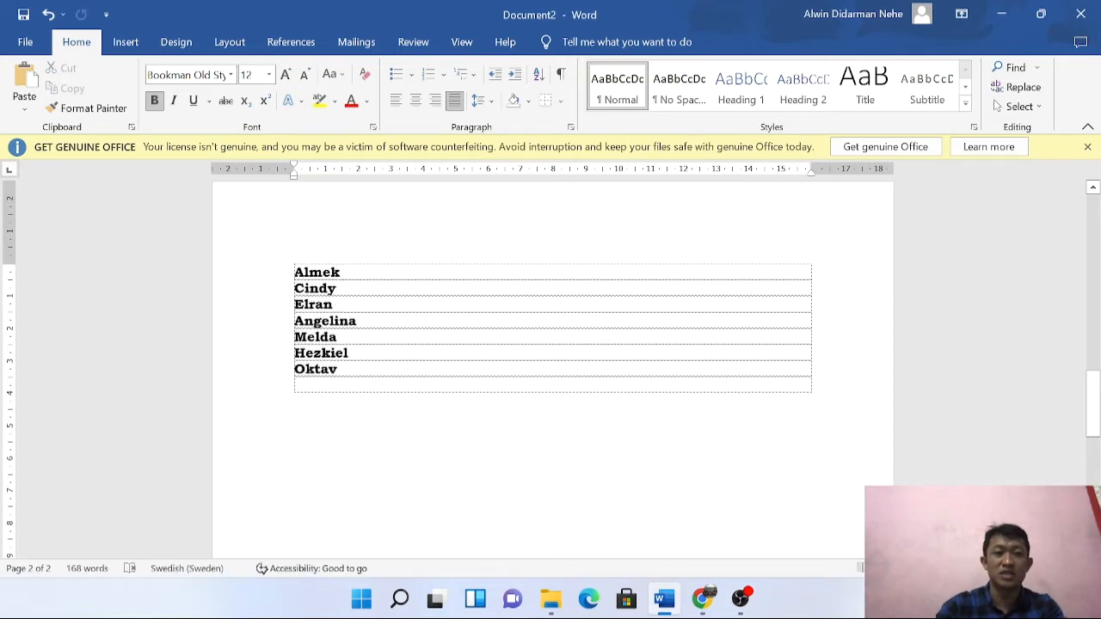
pyautogui.hotkey('shift', 'Down')
pyautogui.hotkey('shift', 'Down')
pyautogui.hotkey('shift', 'Down')
pyautogui.hotkey('shift', 'Down')
pyautogui.hotkey('shift', 'Down')
pyautogui.hotkey('shift', 'Down')
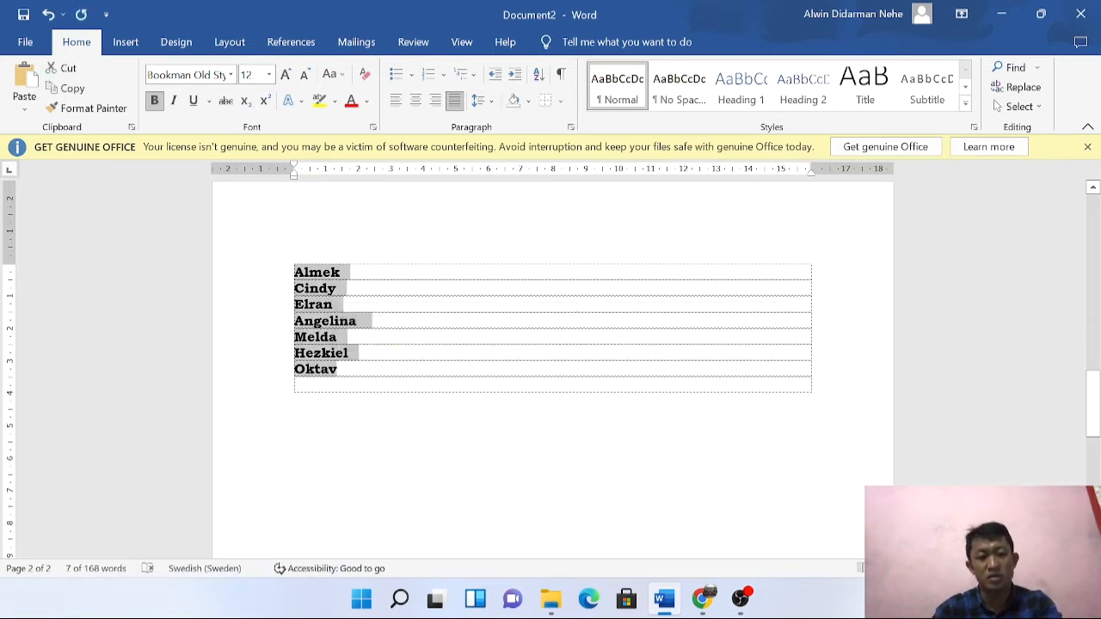
pyautogui.hotkey('shift', 'Down')
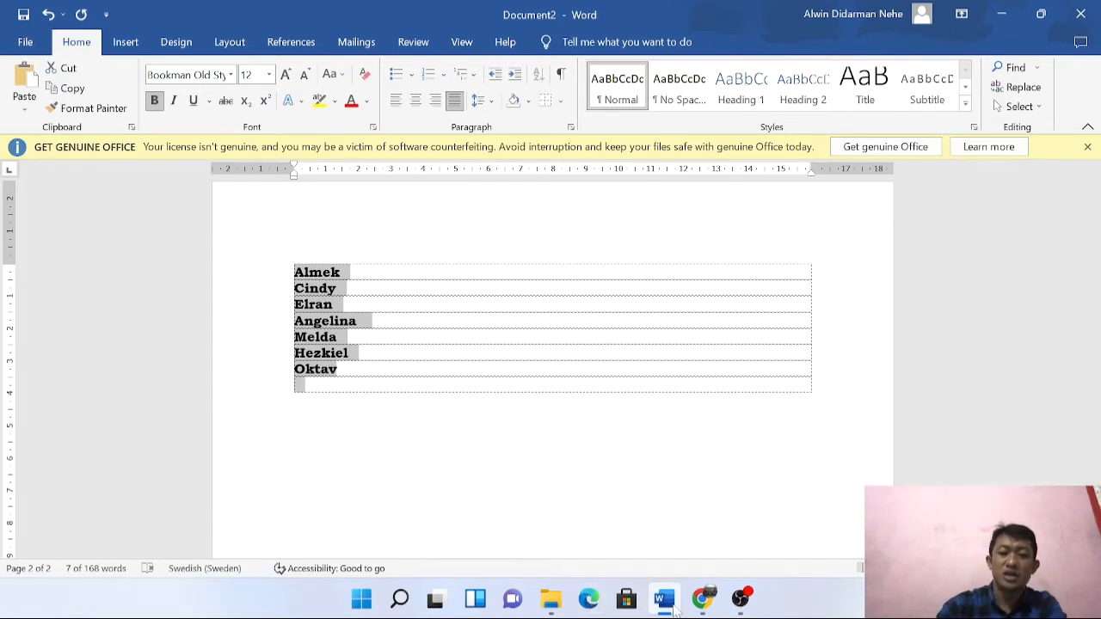
# Paste the seven student names (Almek through Oktav) as Nama's options and make it required.
pyautogui.moveTo(655, 602)
pyautogui.click(698, 599)
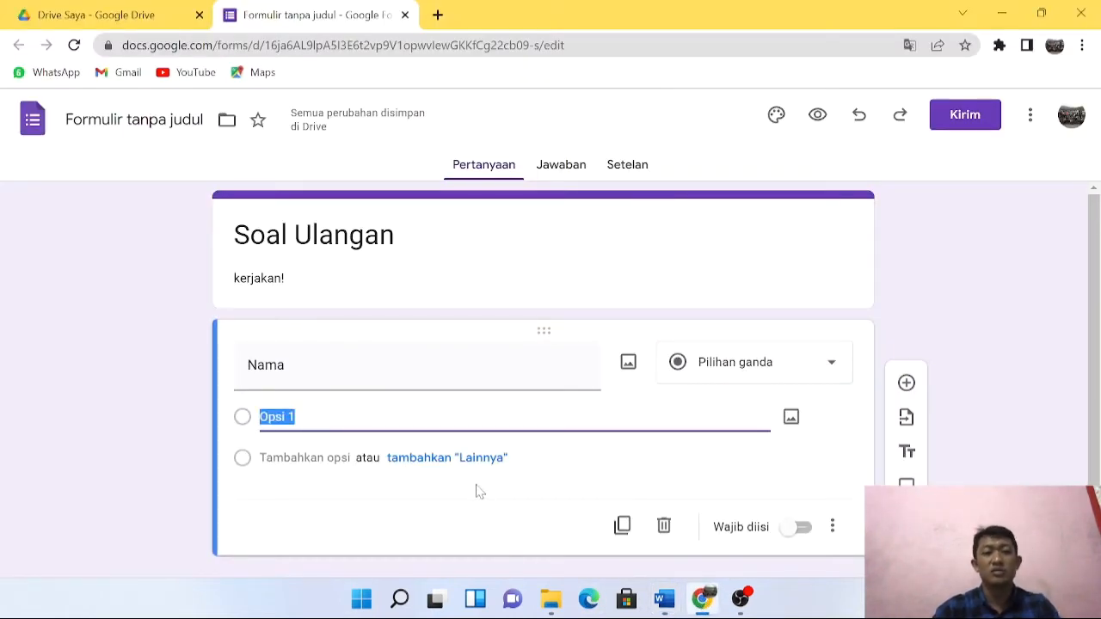
pyautogui.hotkey('ctrl', 'v')
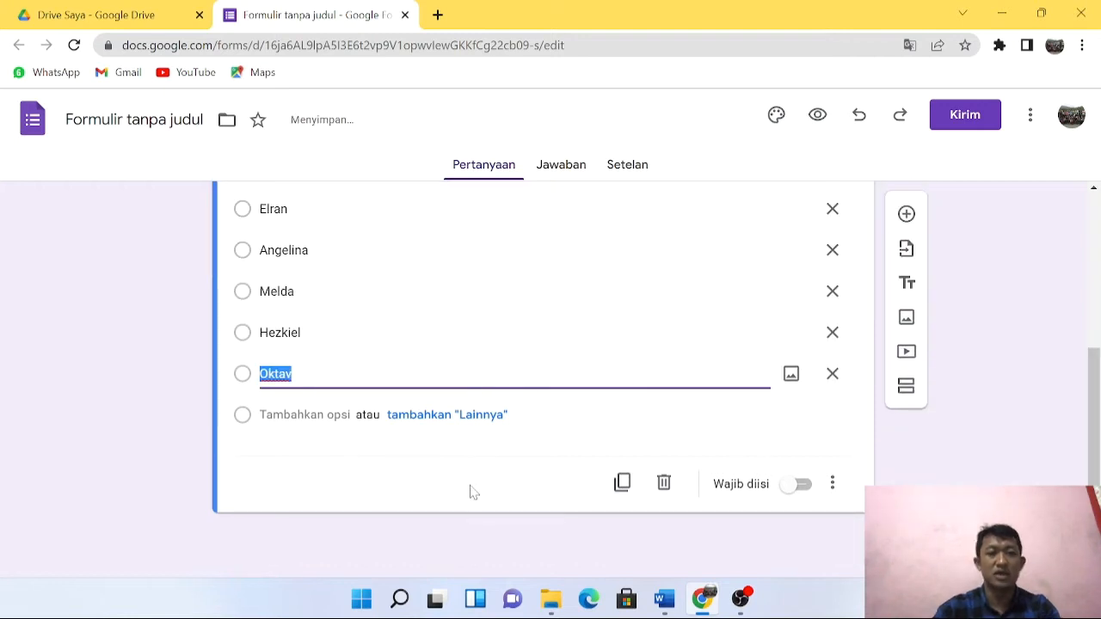
pyautogui.scroll(2, 563, 369)
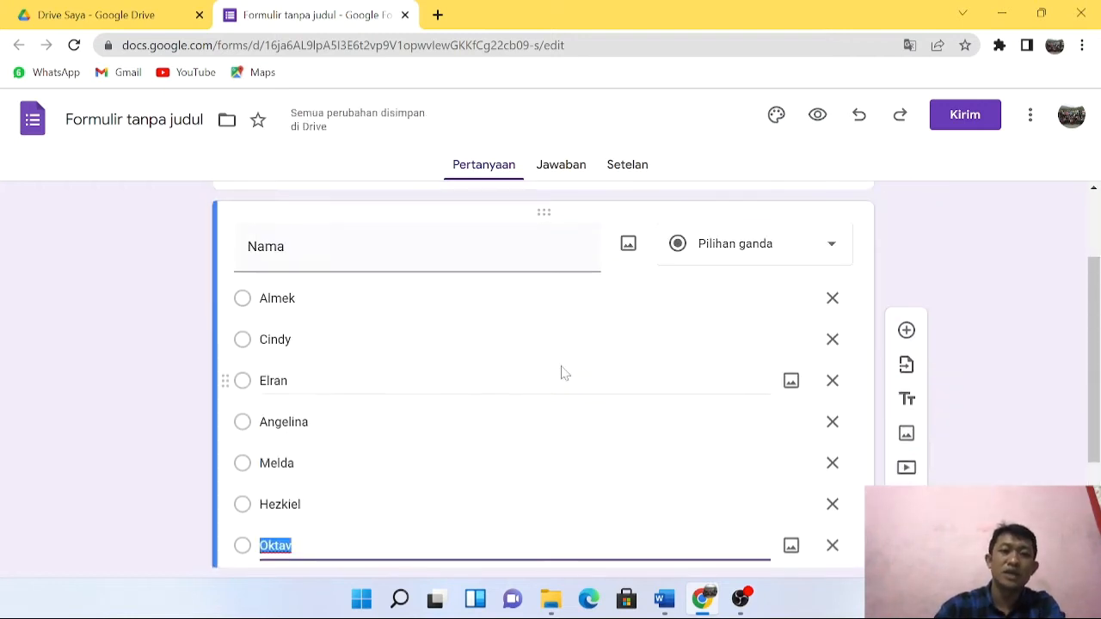
pyautogui.scroll(-2, 622, 376)
pyautogui.scroll(2, 738, 422)
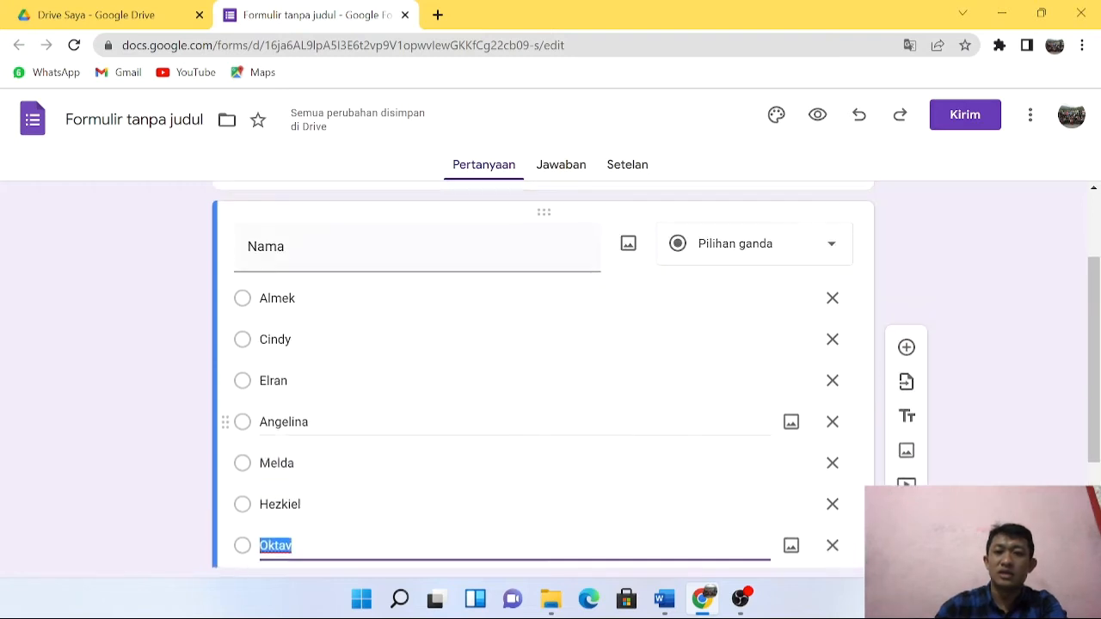
pyautogui.scroll(-2, 777, 477)
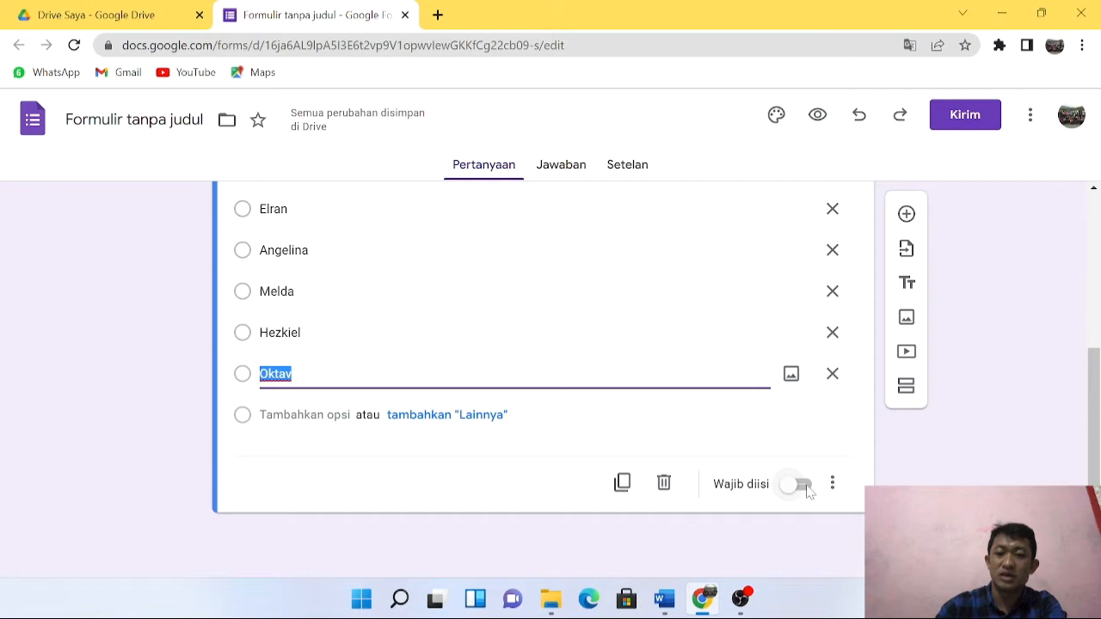
pyautogui.click(806, 487)
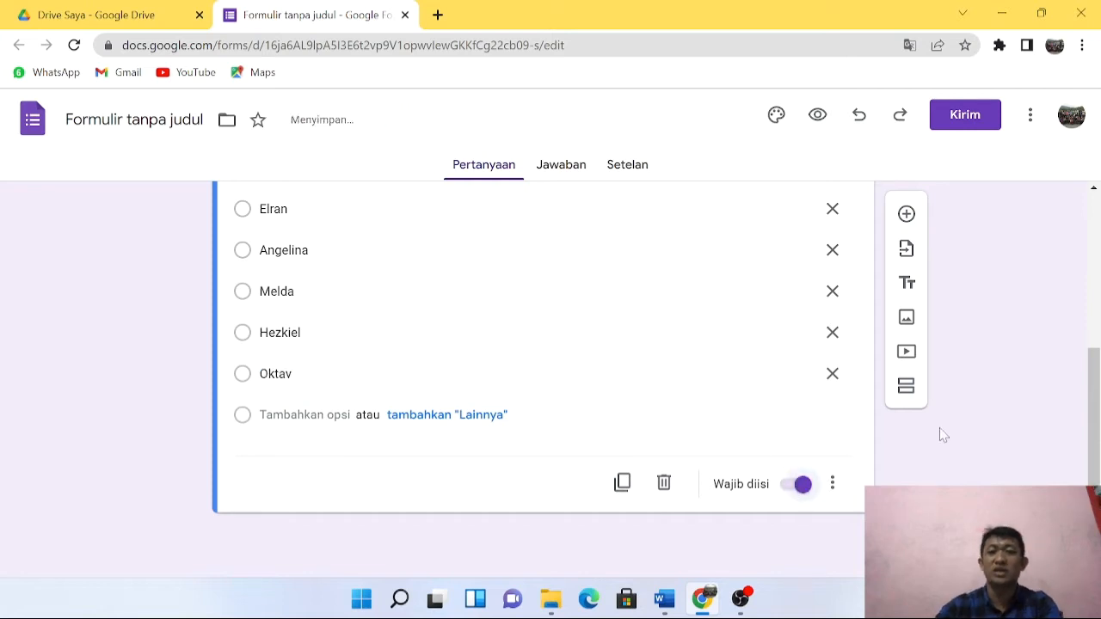
pyautogui.scroll(3, 602, 353)
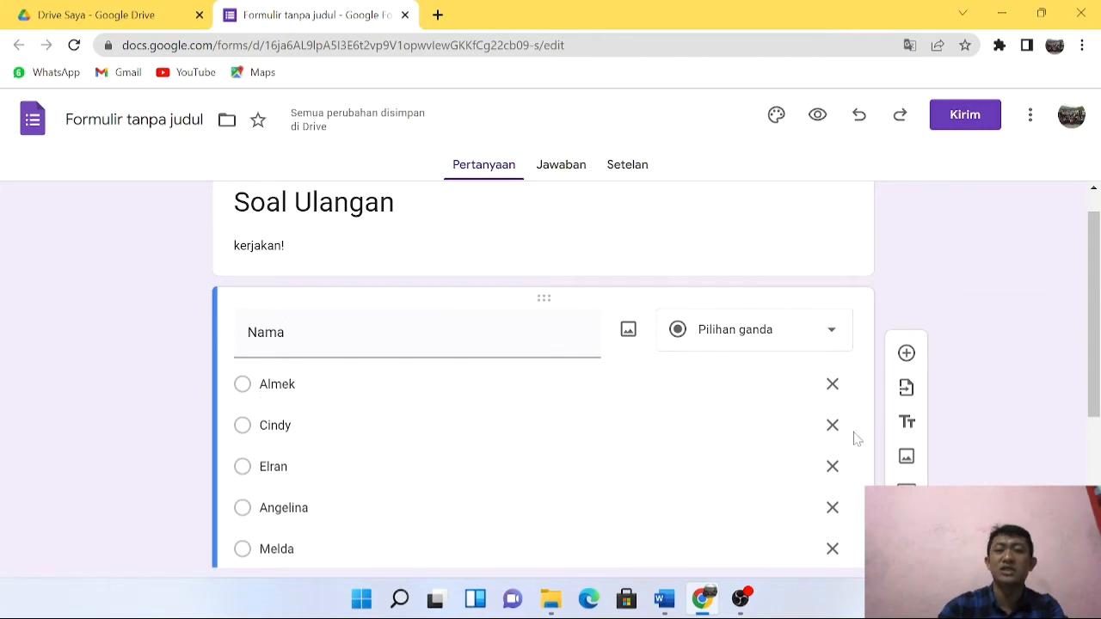
pyautogui.scroll(-3, 853, 432)
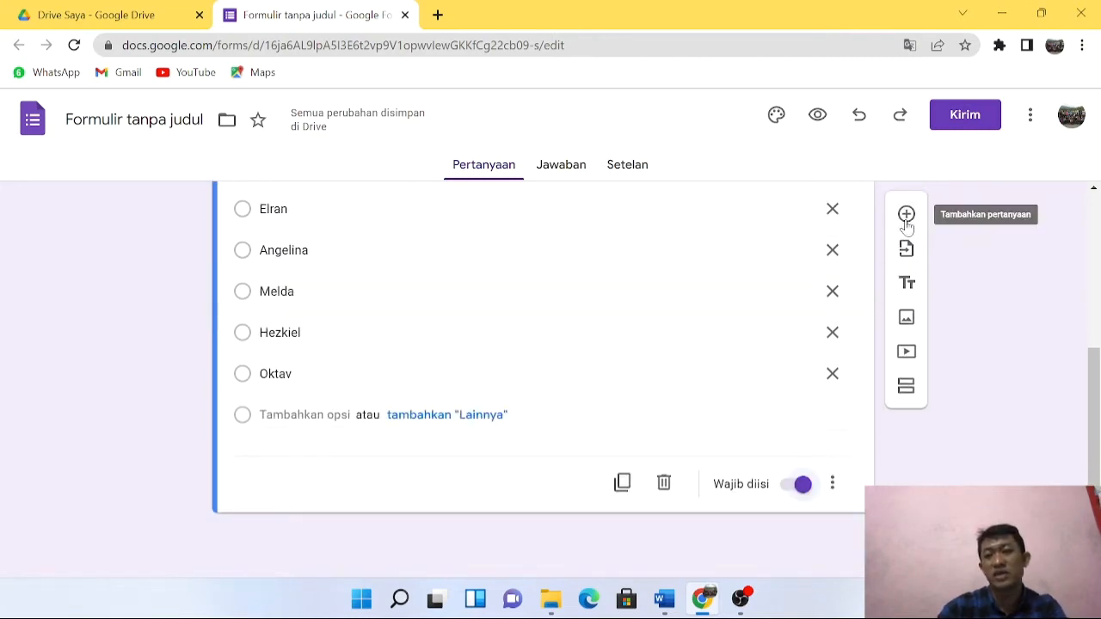
pyautogui.click(908, 215)
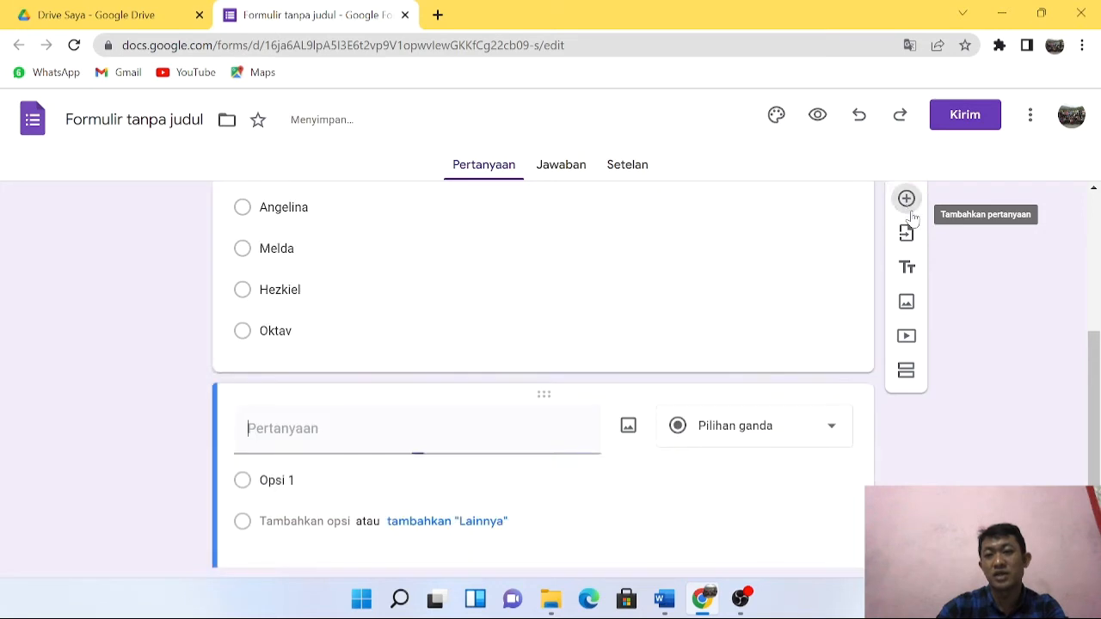
# Add a short-answer question titled 'Password' and turn on its response validation.
pyautogui.scroll(-1, 395, 469)
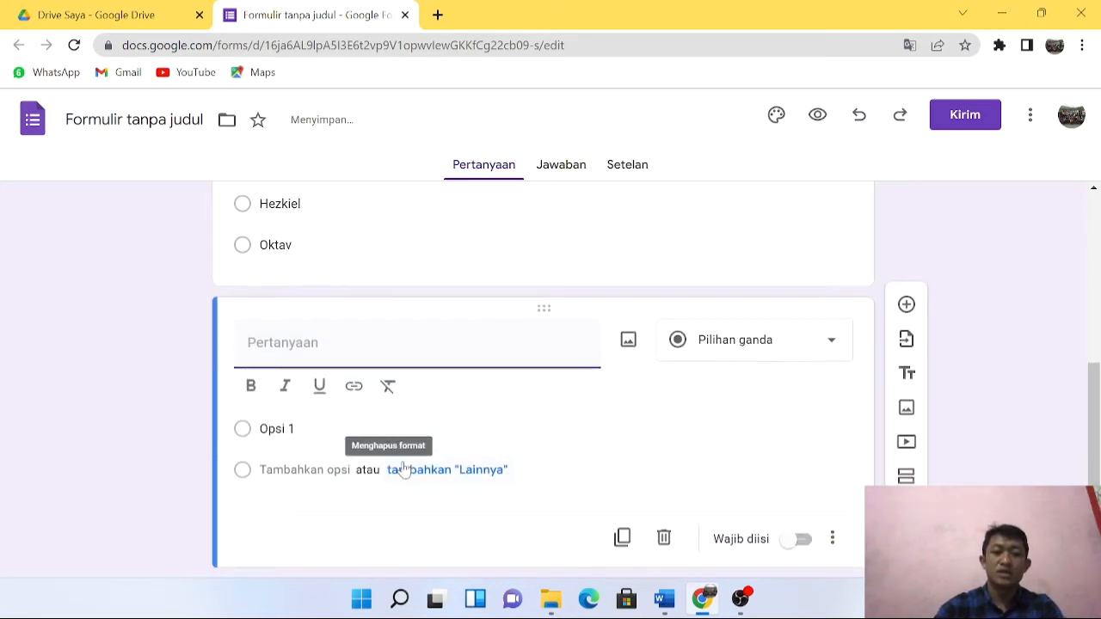
pyautogui.write('Pass')
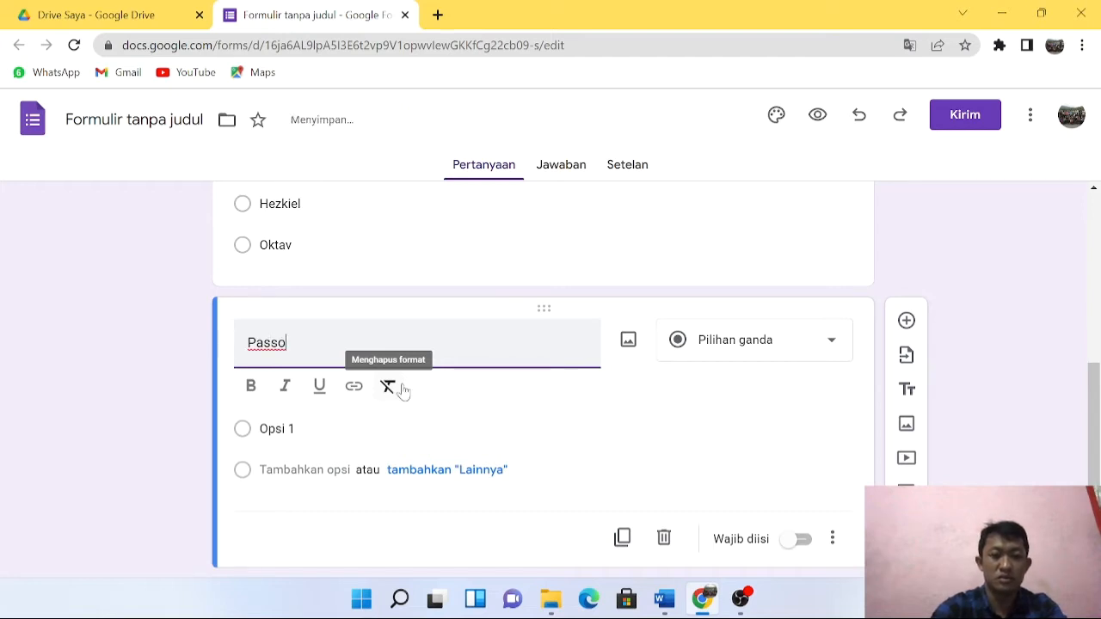
pyautogui.write('word')
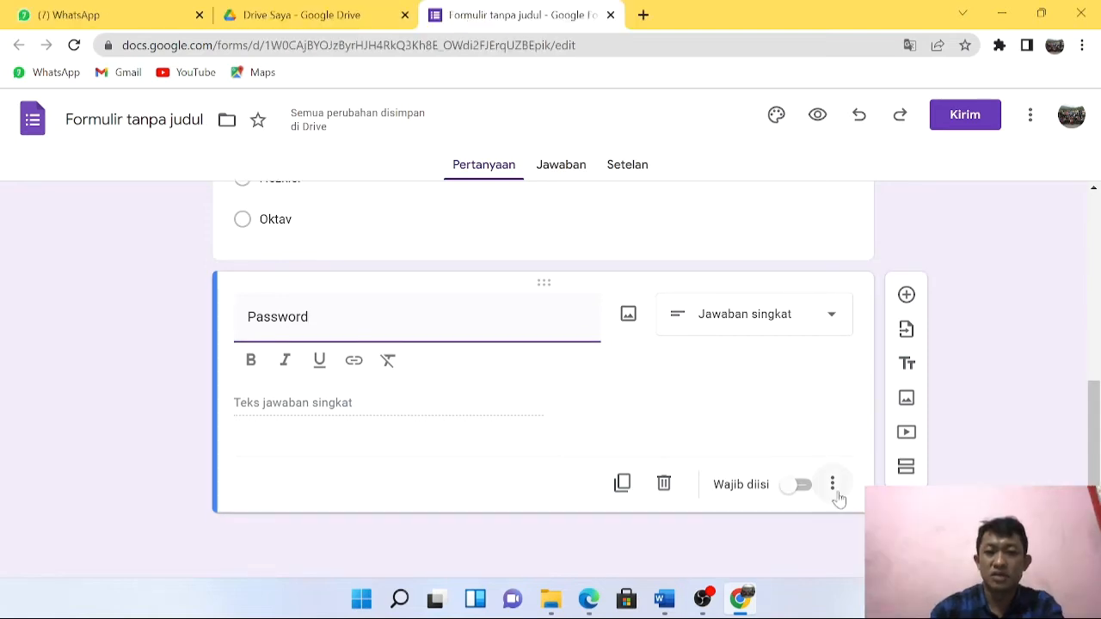
pyautogui.click(833, 488)
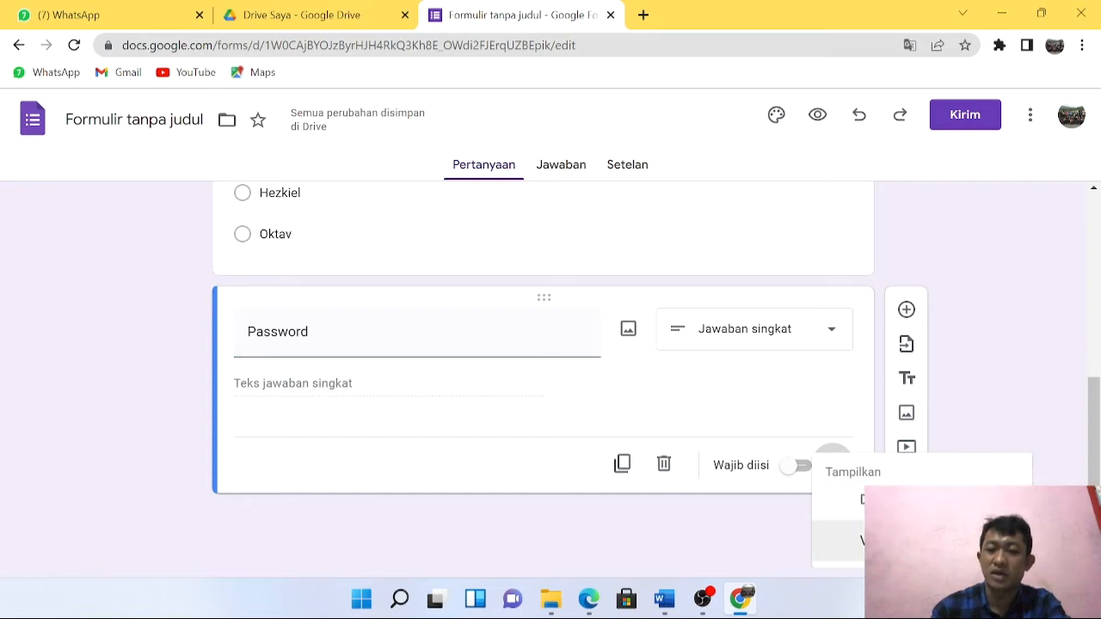
pyautogui.click(895, 541)
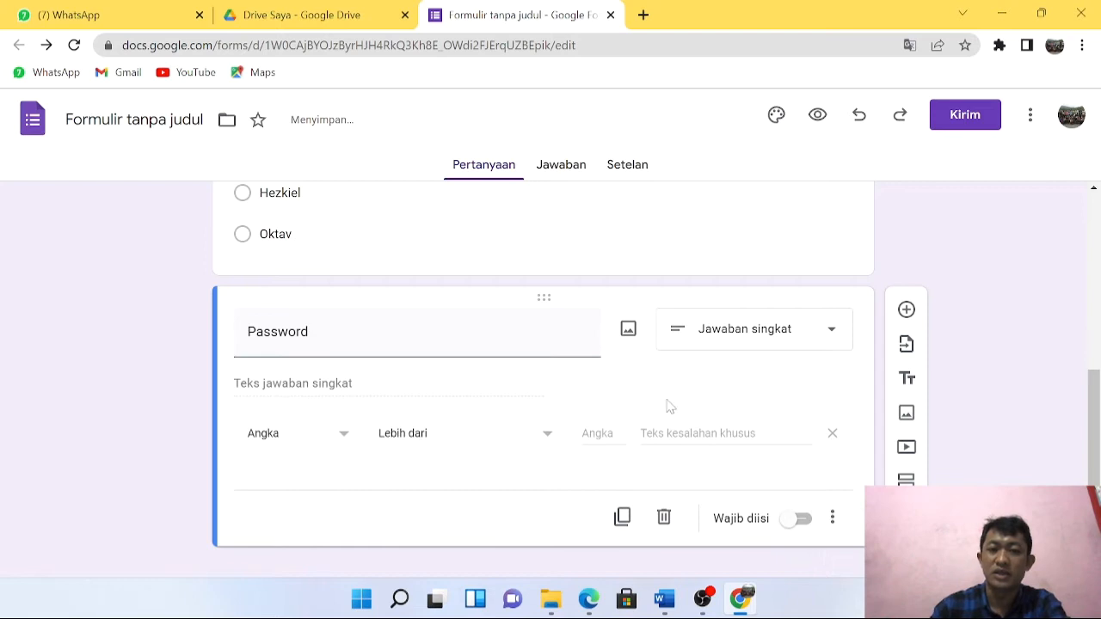
# Validate Password as text containing the set password, with error 'opss salah...!', and make it required.
pyautogui.click(345, 439)
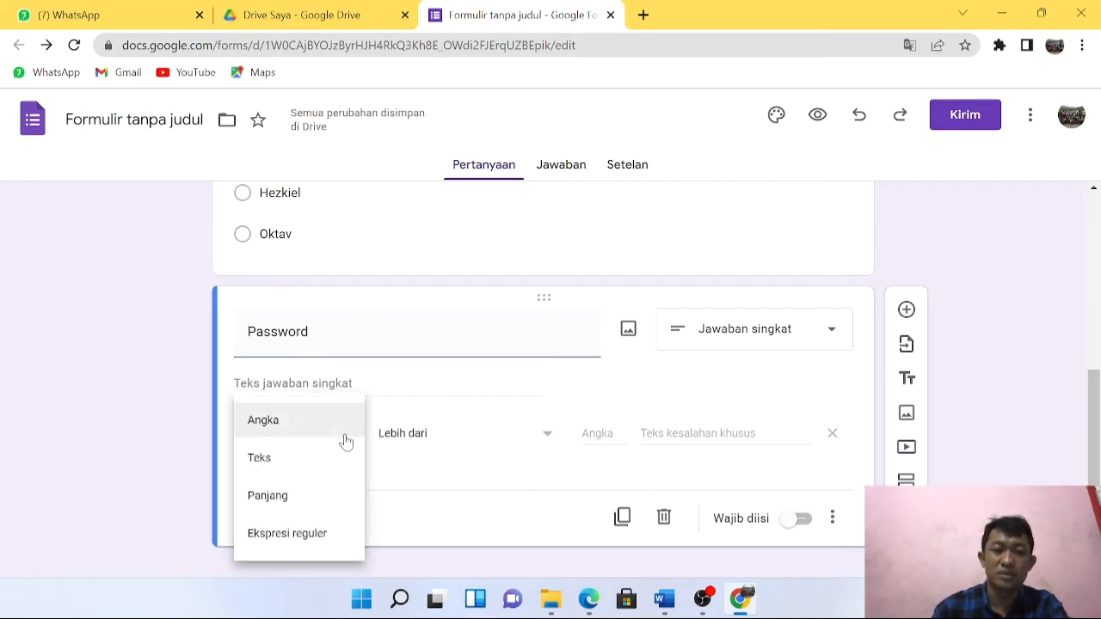
pyautogui.click(299, 461)
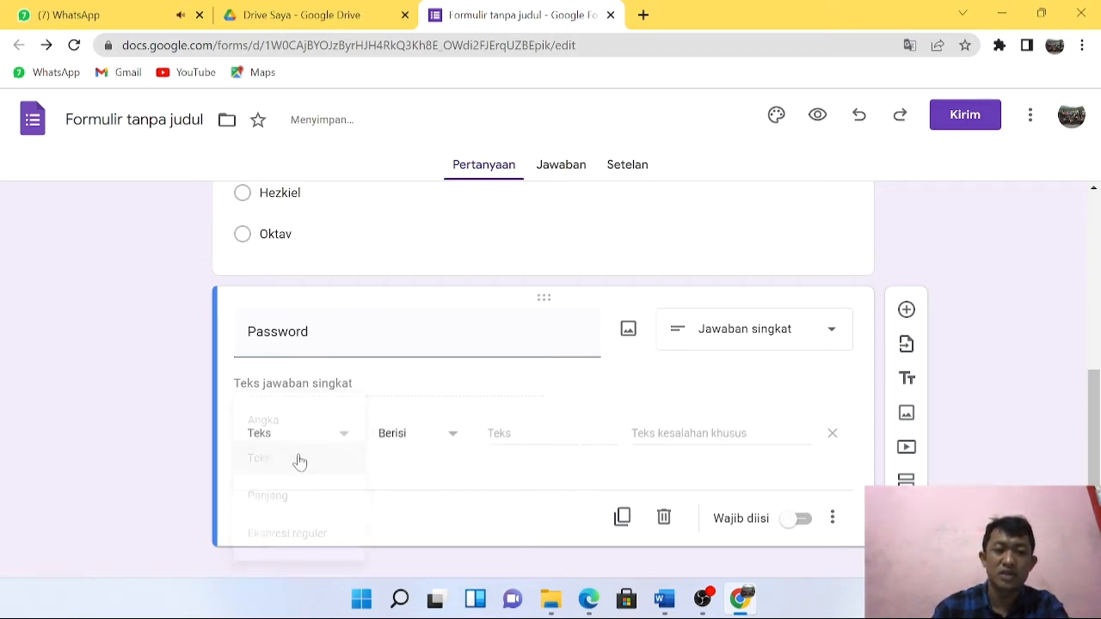
pyautogui.click(344, 441)
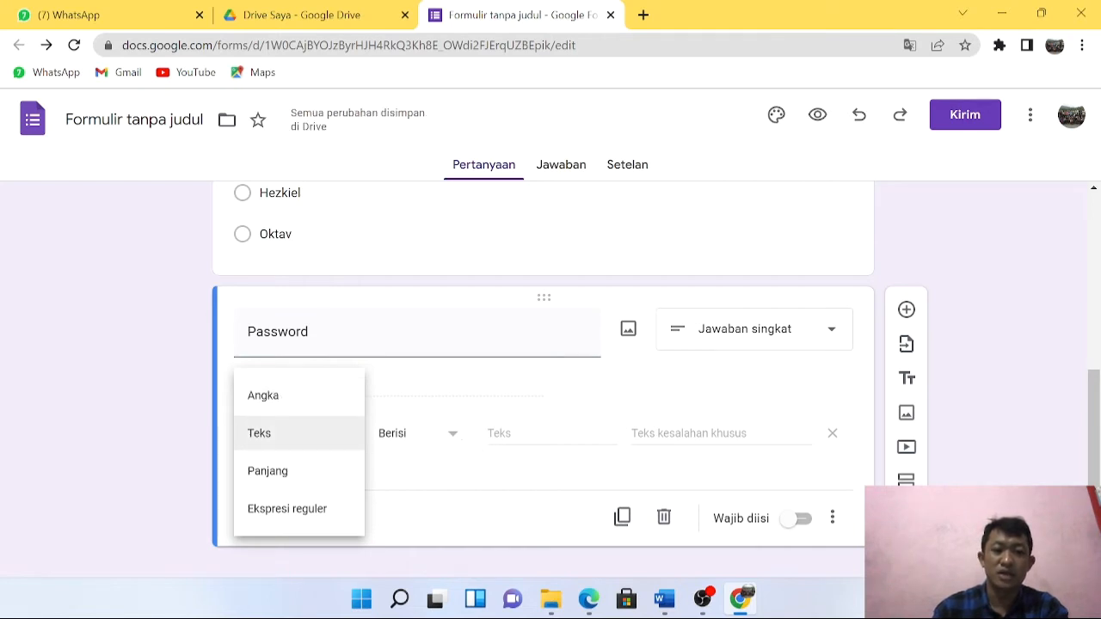
pyautogui.click(551, 434)
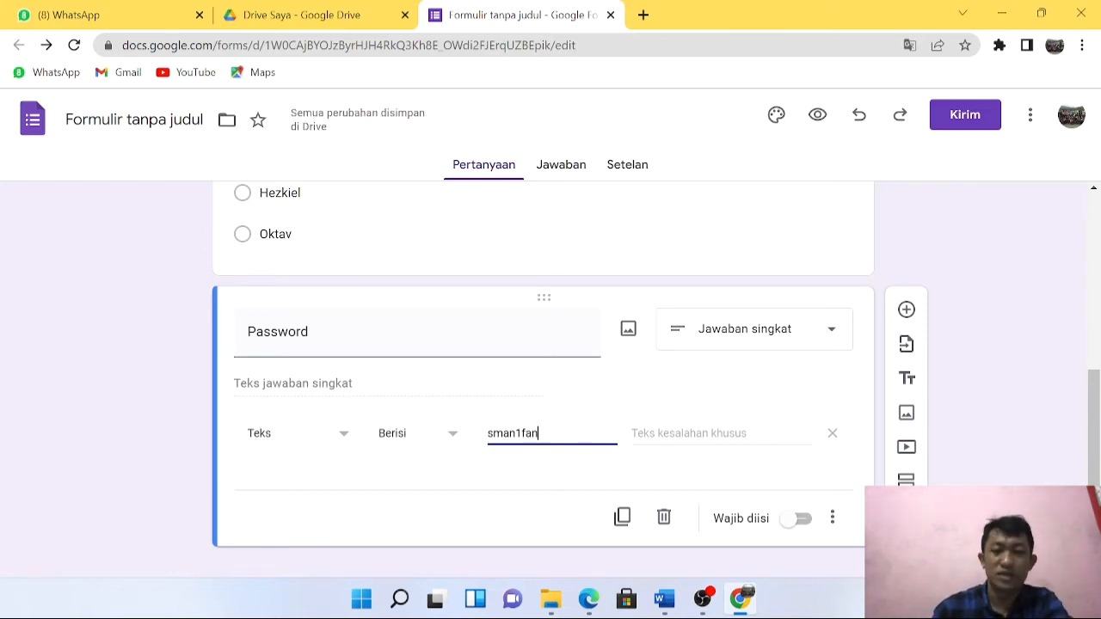
pyautogui.click(680, 439)
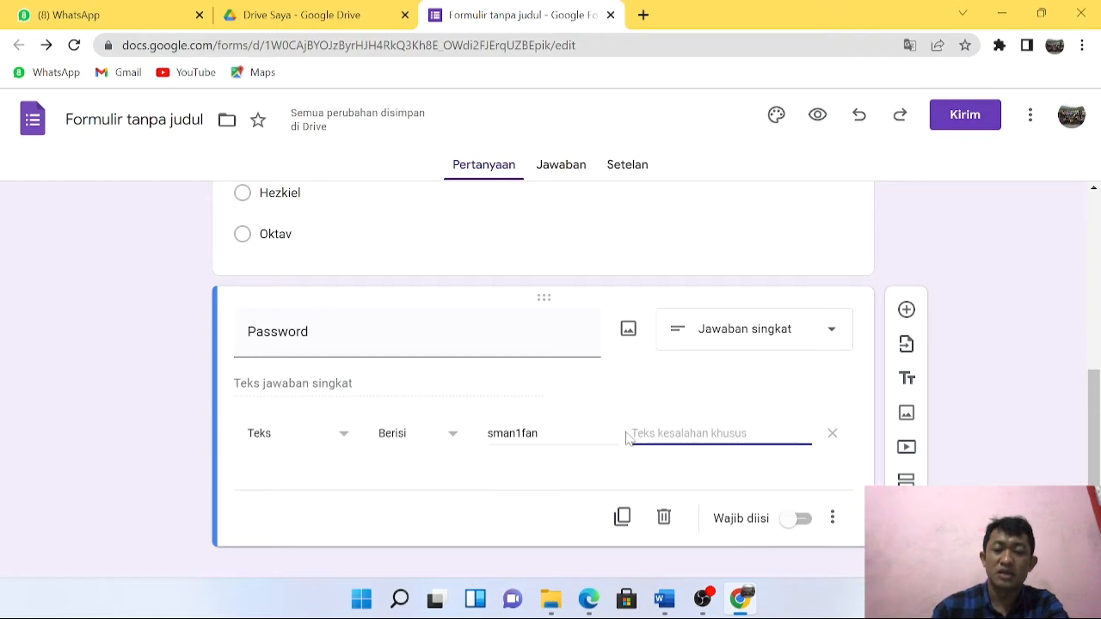
pyautogui.write('d')
pyautogui.write('pss salah...!')
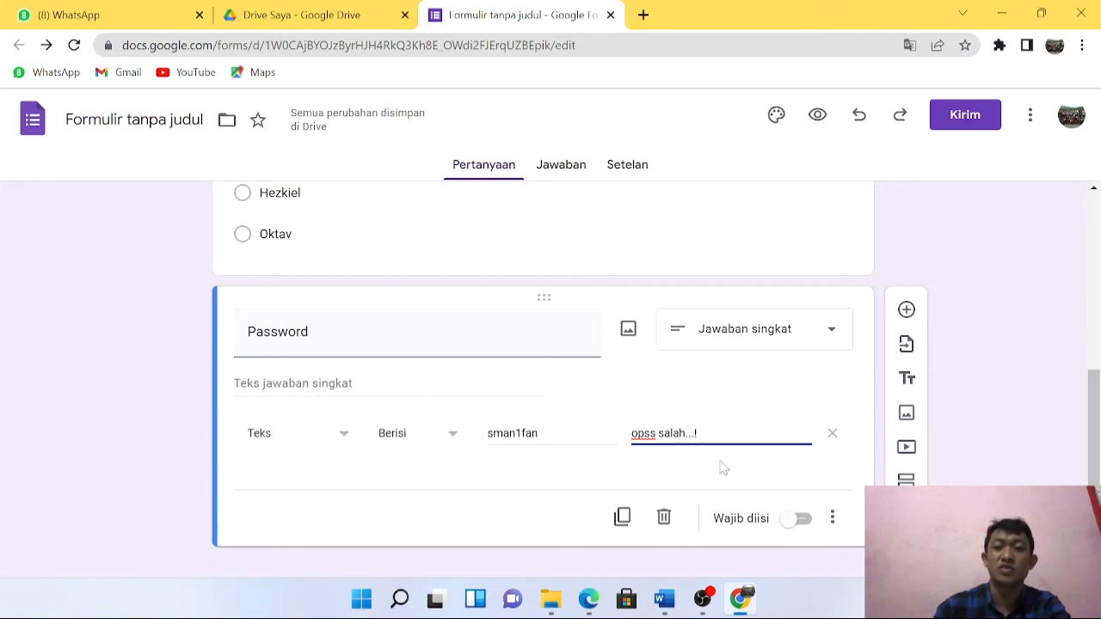
pyautogui.click(807, 522)
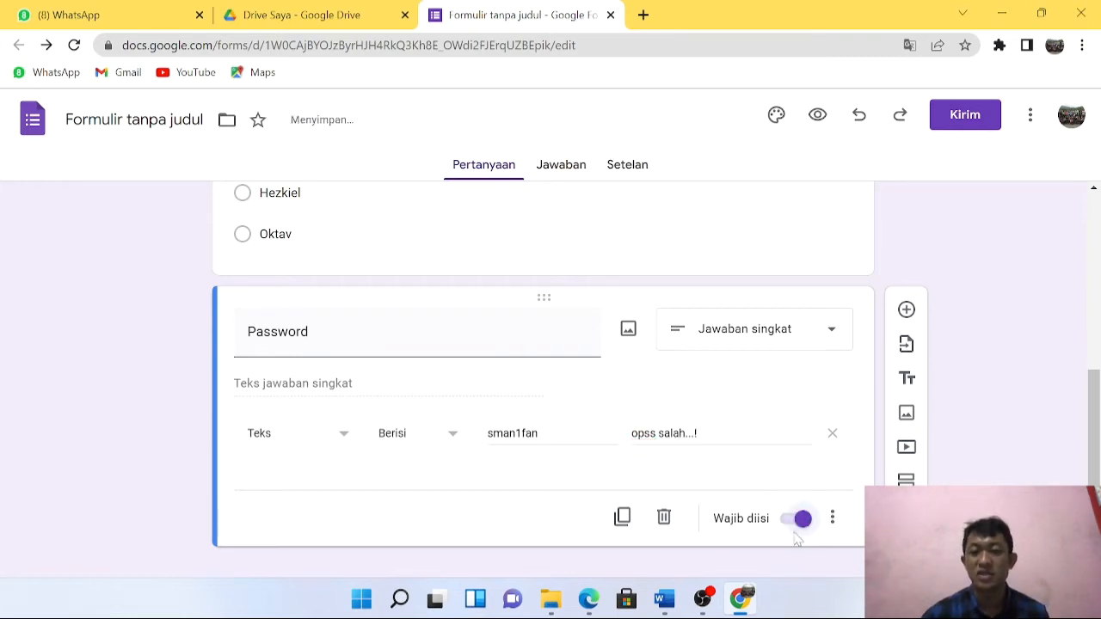
pyautogui.scroll(-1, 839, 434)
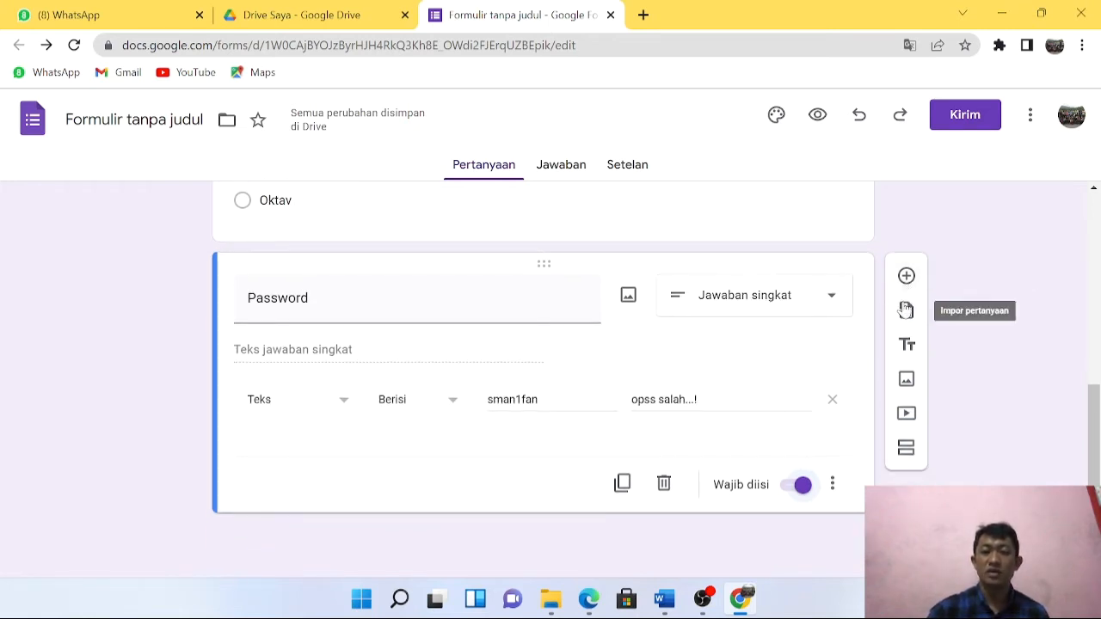
# Add section 2 titled 'Soal PIlihan Ganda' with description 'kerjakanlah ini dengan Benar'.
pyautogui.click(907, 449)
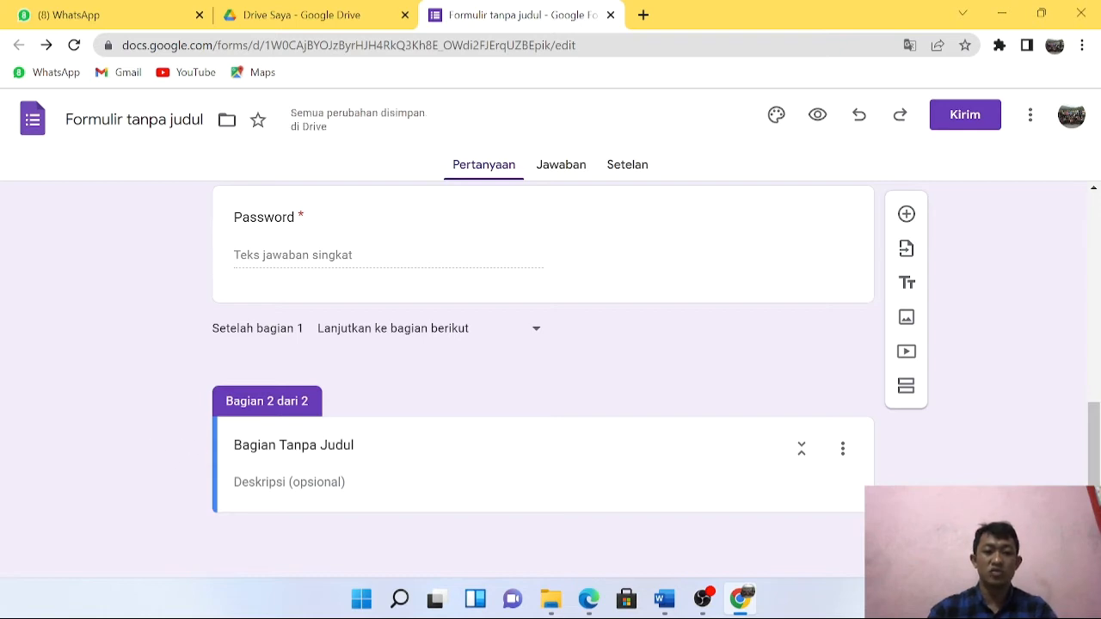
pyautogui.click(216, 453)
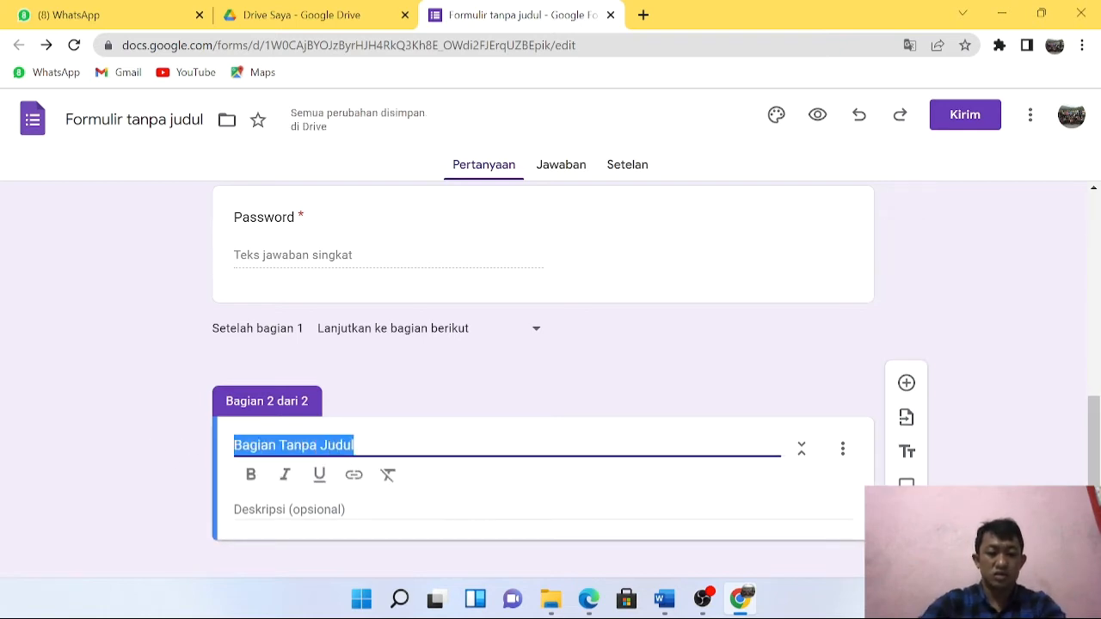
pyautogui.write('Soal PIlihan Ganda')
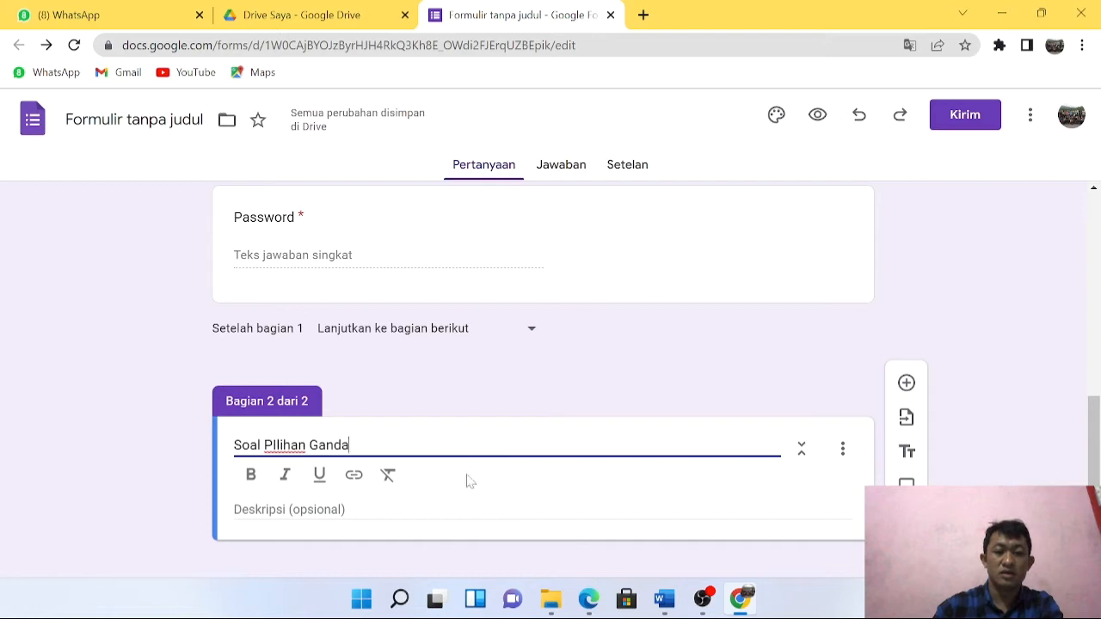
pyautogui.scroll(-1, 479, 469)
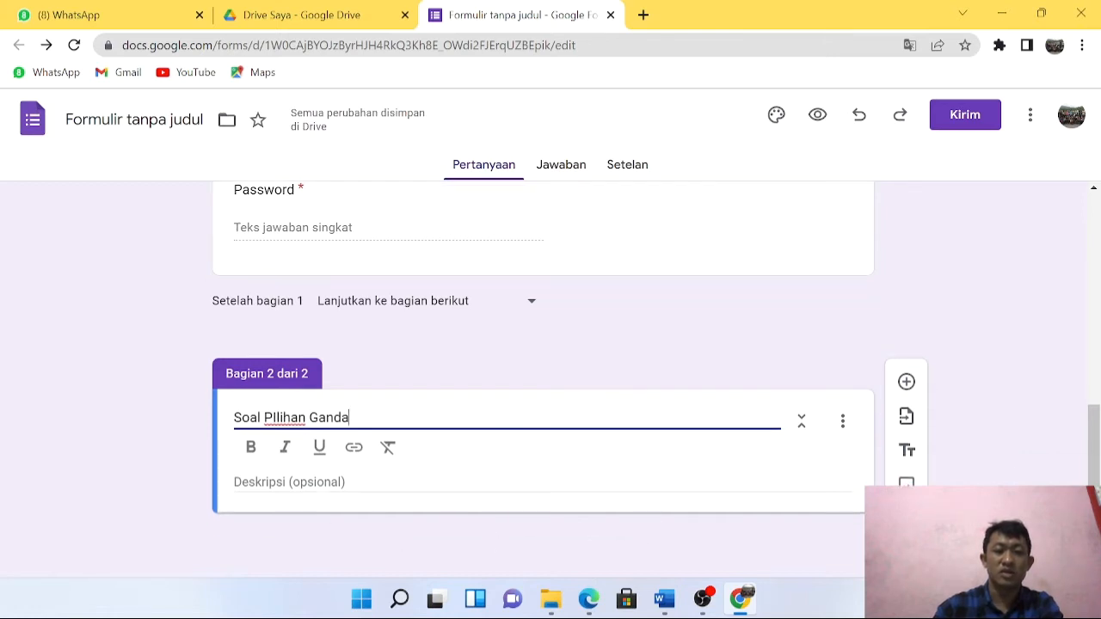
pyautogui.press('Tab')
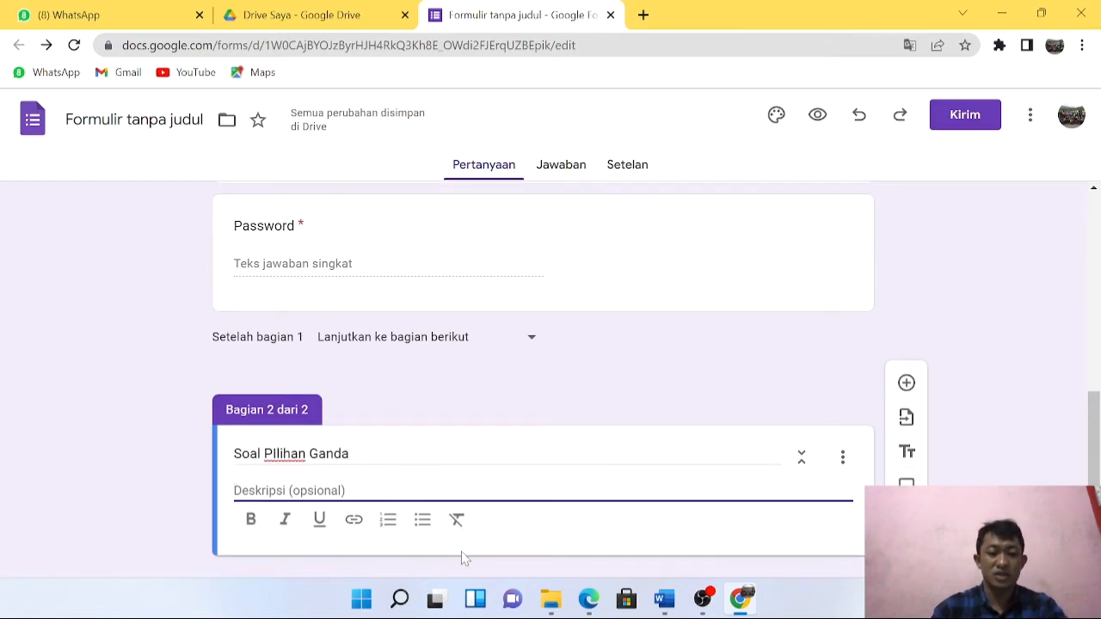
pyautogui.write('ker')
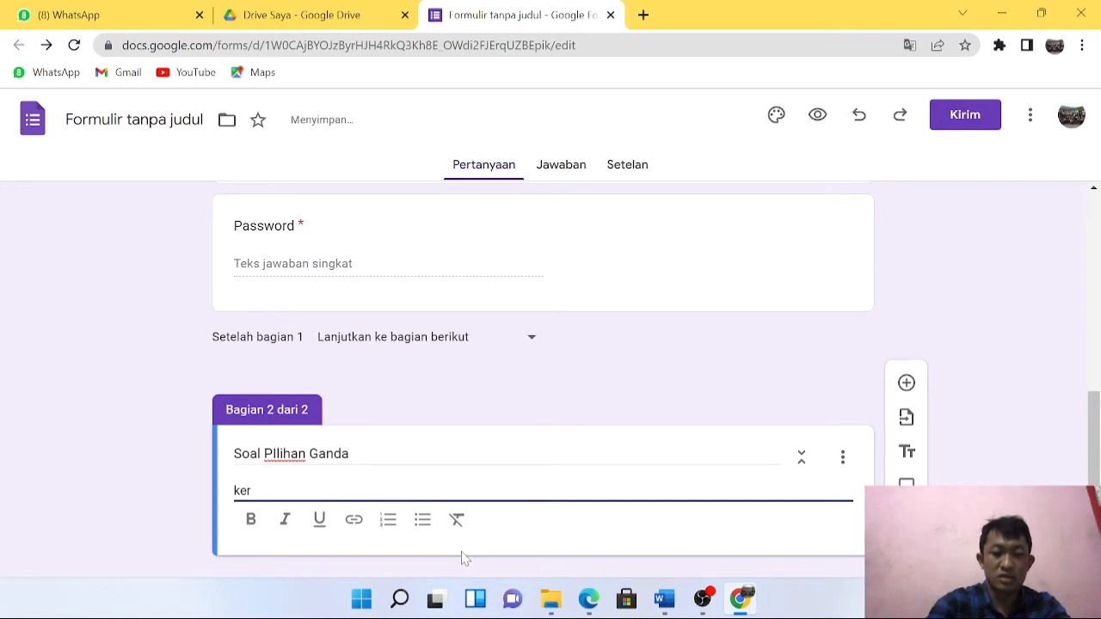
pyautogui.write('jakanlah ini dengan Benar')
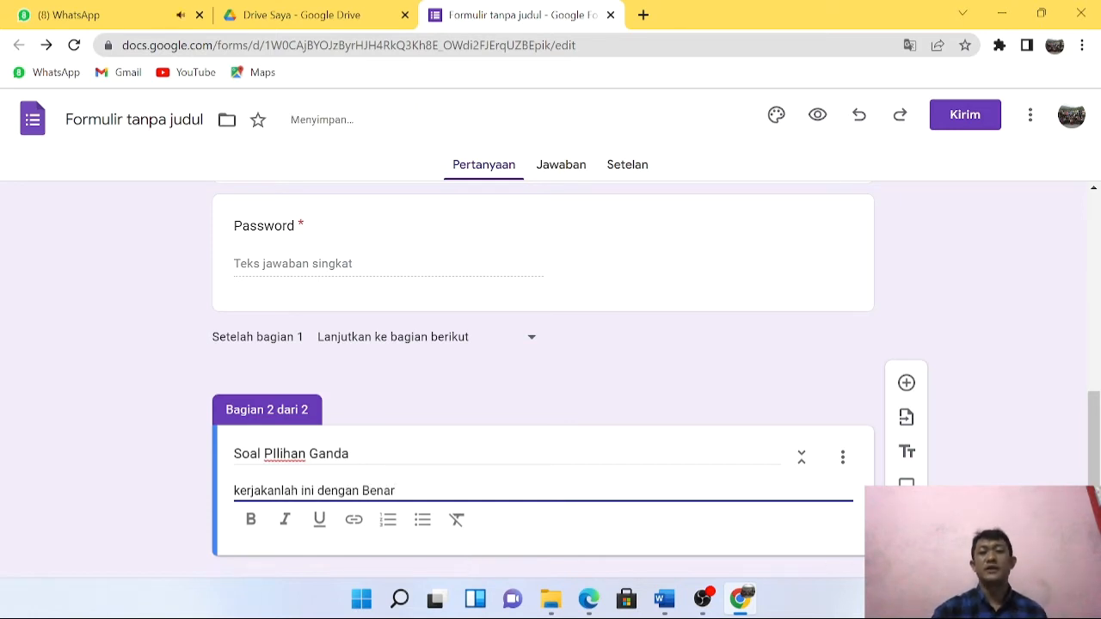
pyautogui.scroll(-1, 679, 499)
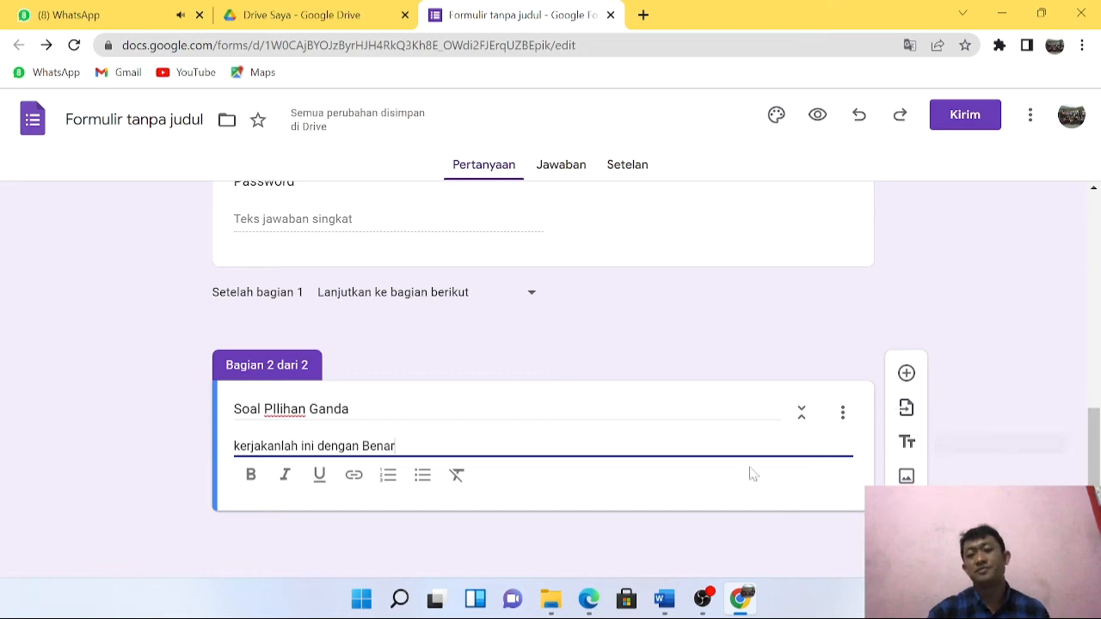
# Add a blank multiple-choice question to section 2 and check the quiz questions in Word.
pyautogui.click(906, 375)
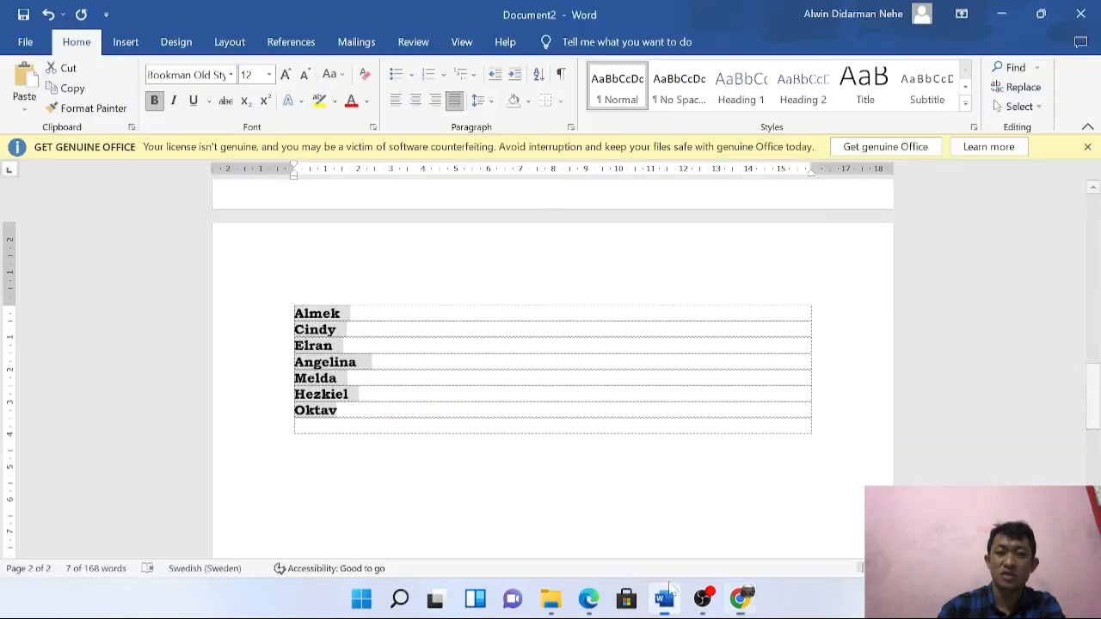
pyautogui.click(664, 599)
pyautogui.scroll(15, 551, 370)
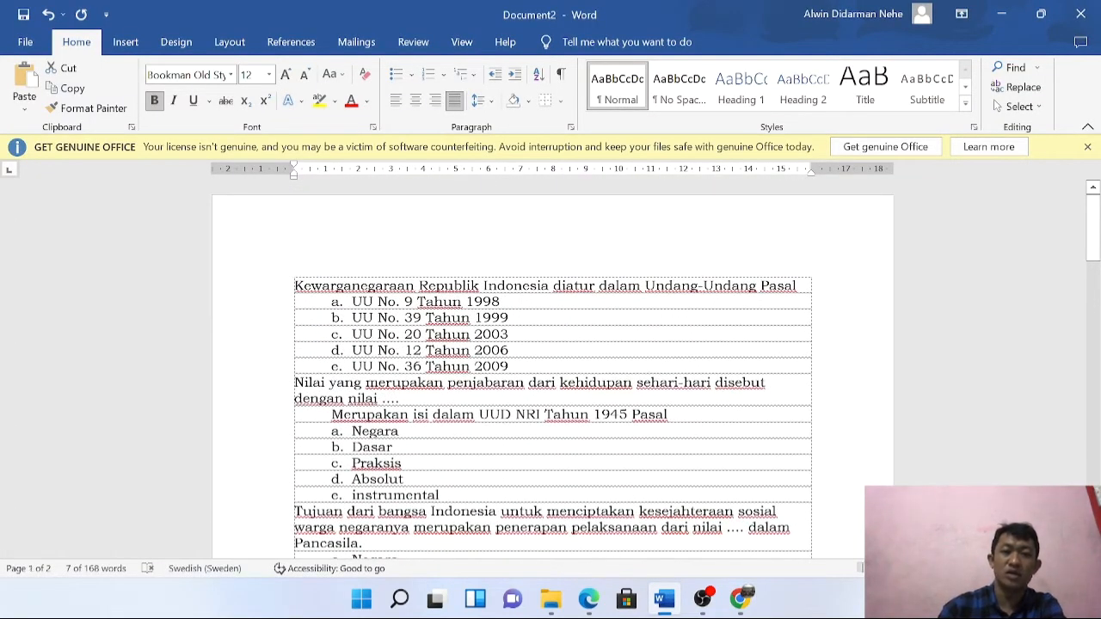
pyautogui.hotkey('alt', 'Tab')
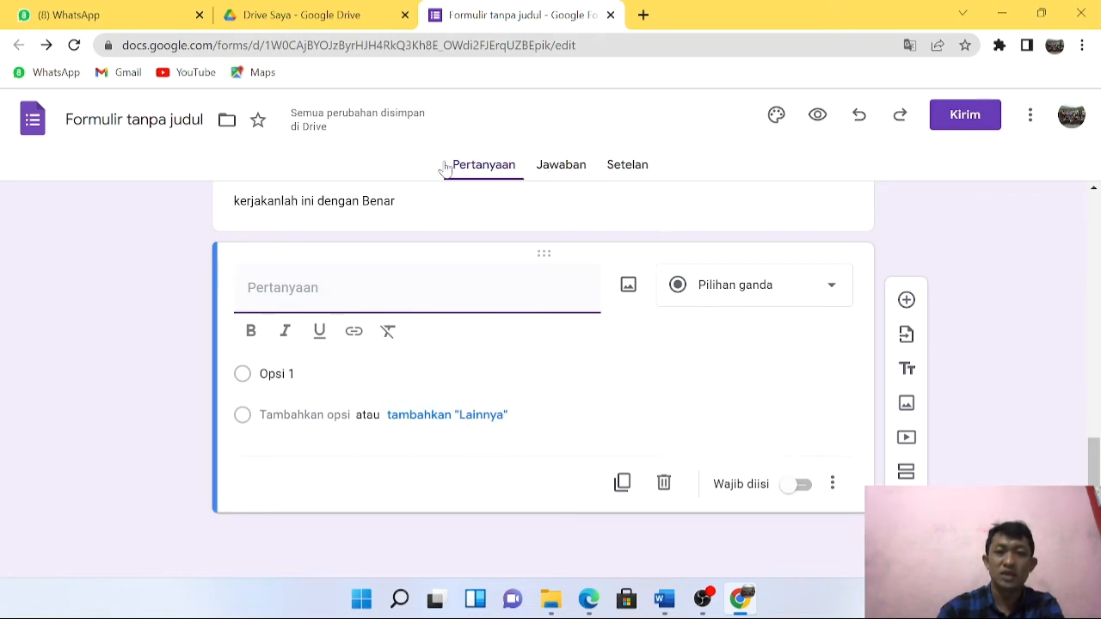
# Make the form a quiz and hide correct answers and missed questions from respondents.
pyautogui.click(629, 169)
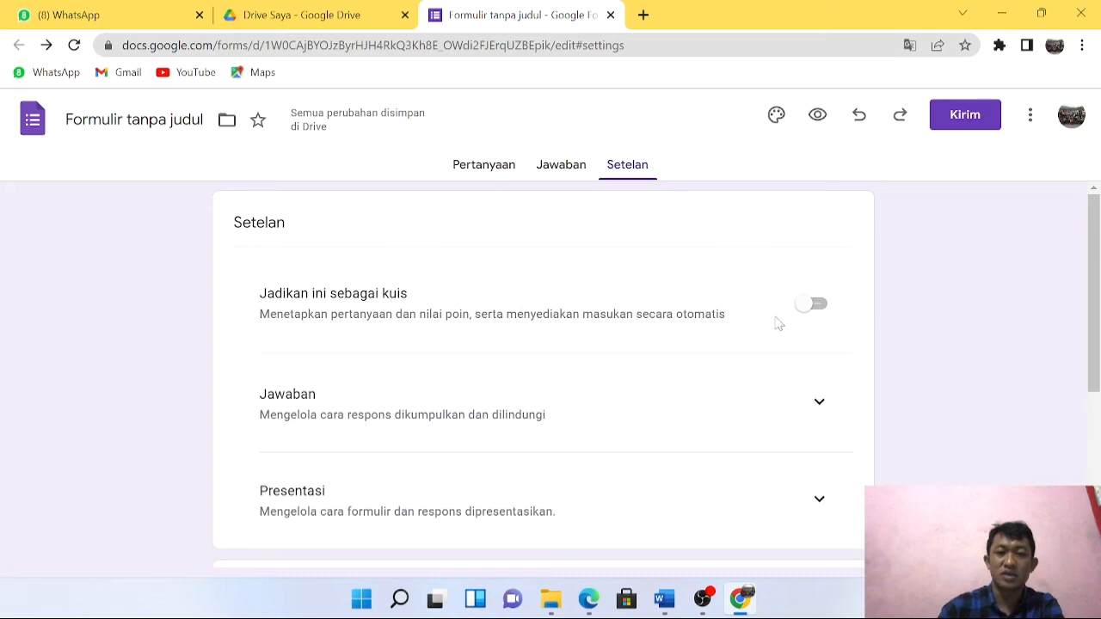
pyautogui.click(816, 306)
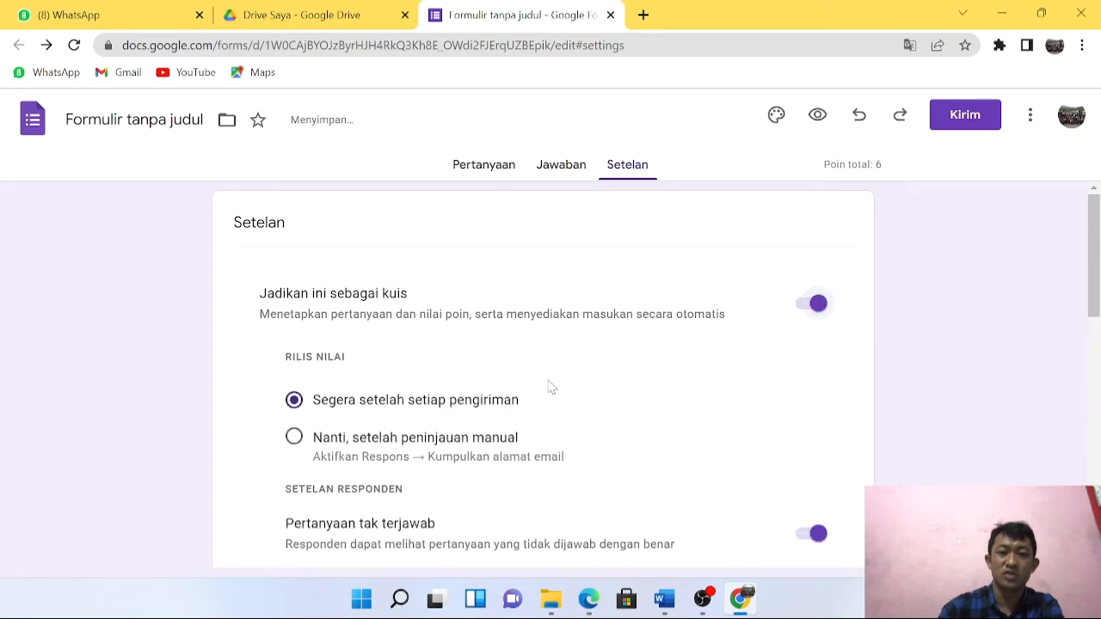
pyautogui.scroll(-3, 441, 378)
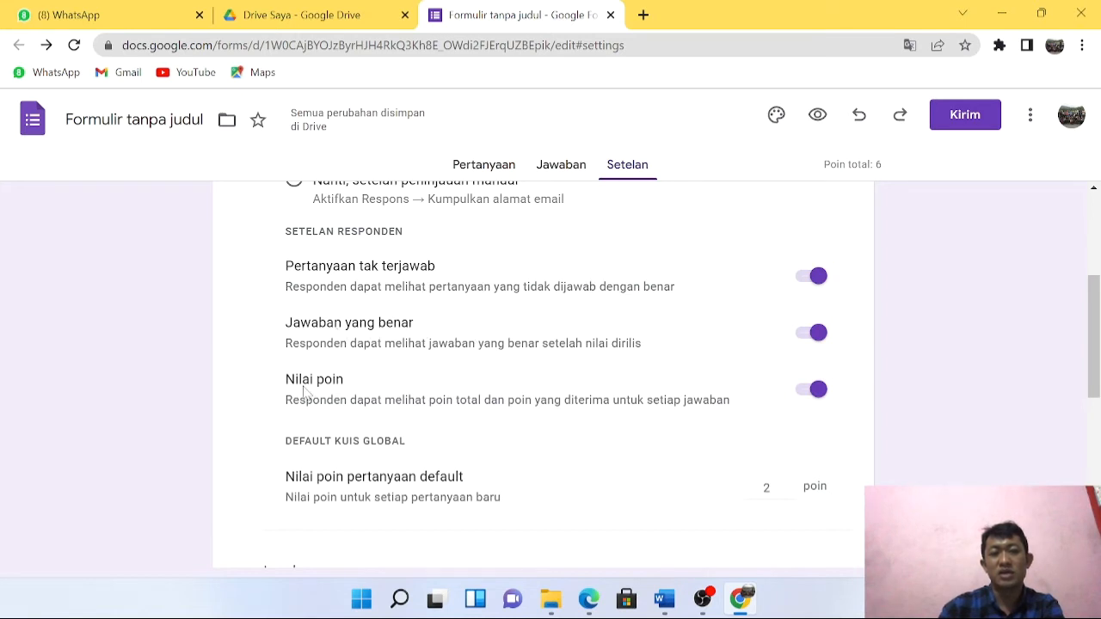
pyautogui.click(803, 339)
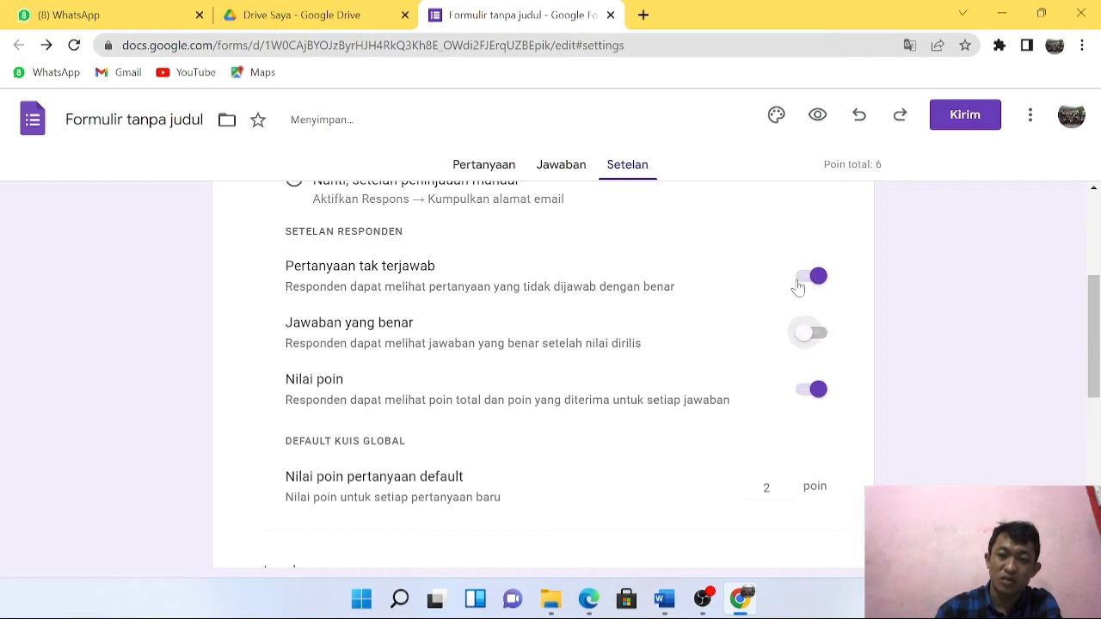
pyautogui.click(800, 279)
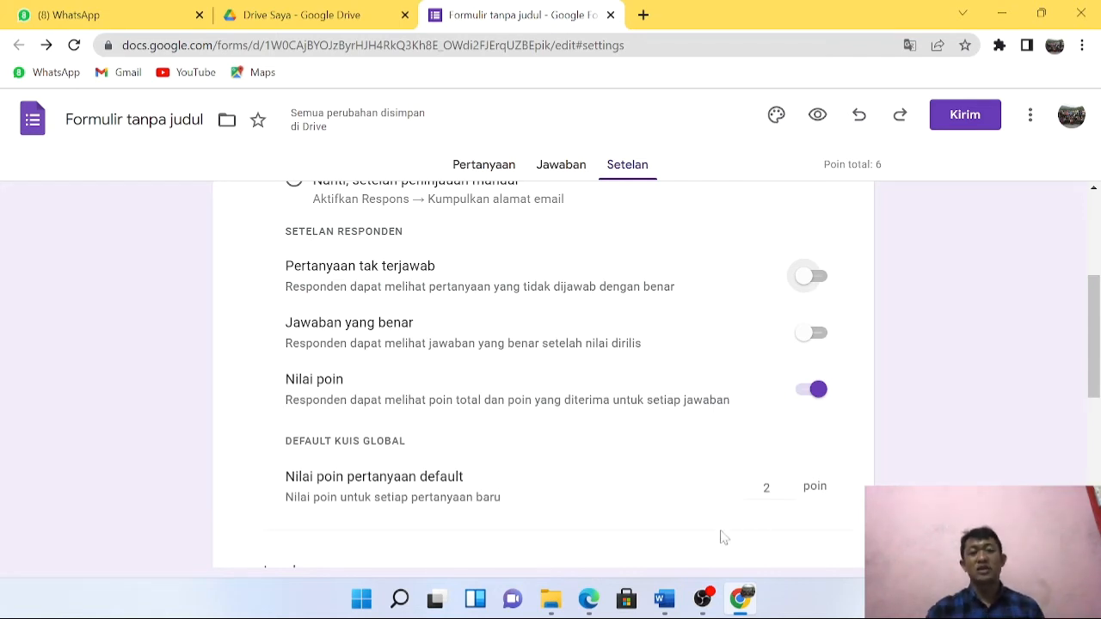
# Limit each respondent to one response in the Responses settings.
pyautogui.scroll(-3, 727, 534)
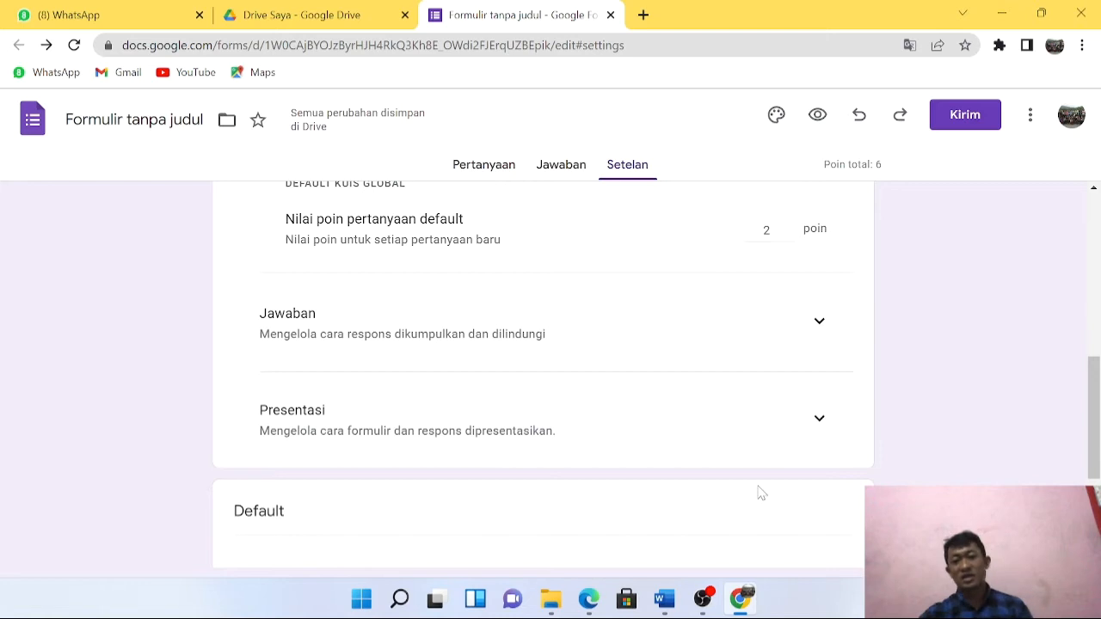
pyautogui.click(804, 337)
pyautogui.scroll(-3, 688, 404)
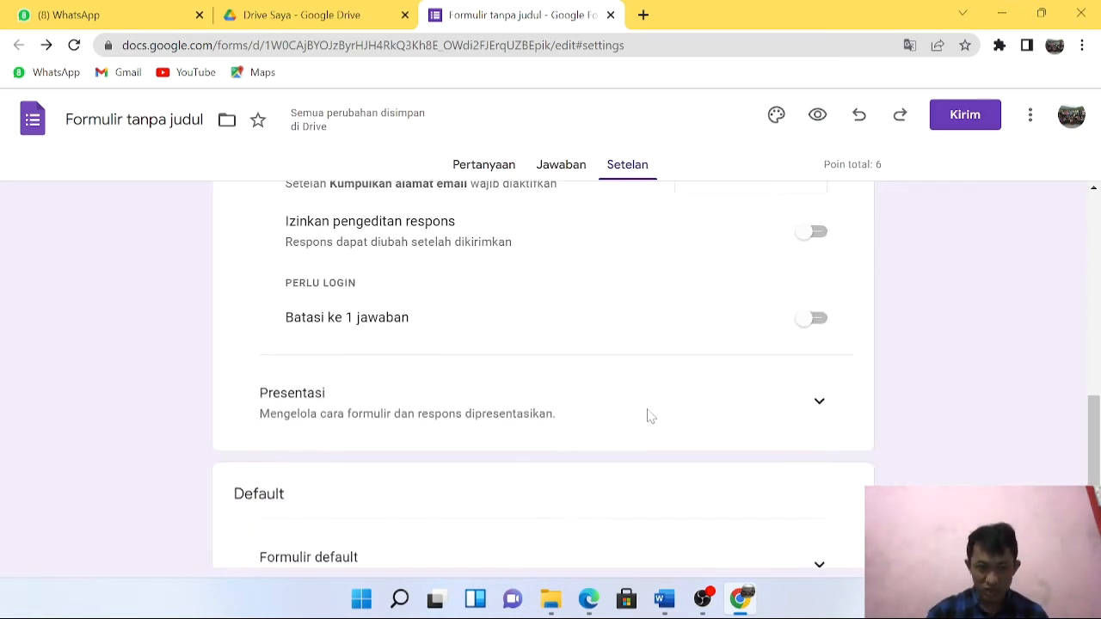
pyautogui.click(824, 323)
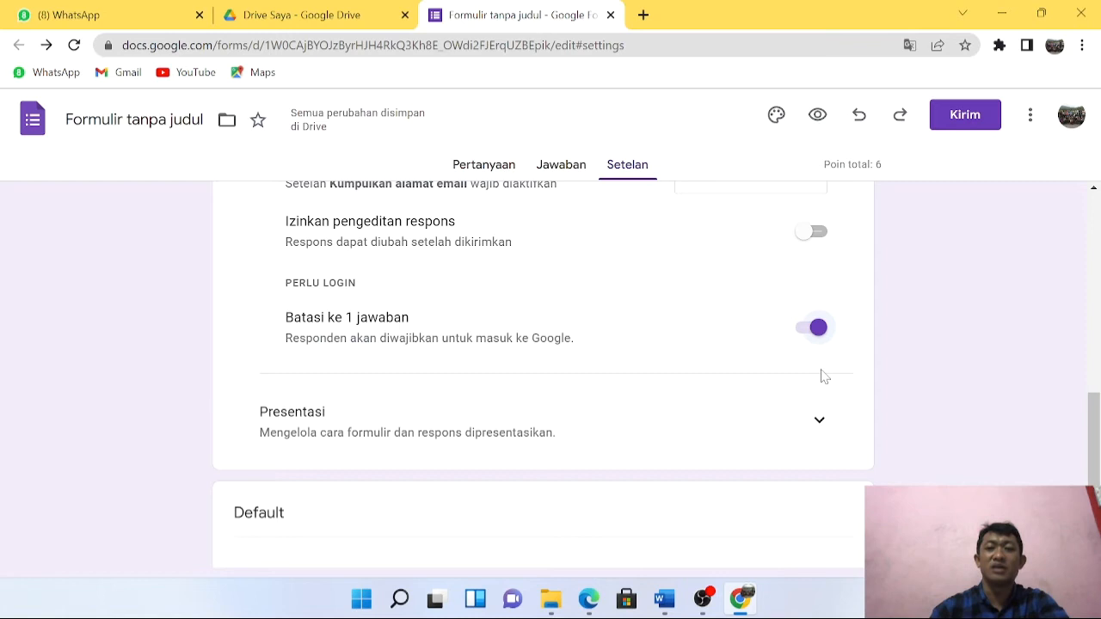
pyautogui.scroll(3, 824, 376)
pyautogui.scroll(5, 822, 377)
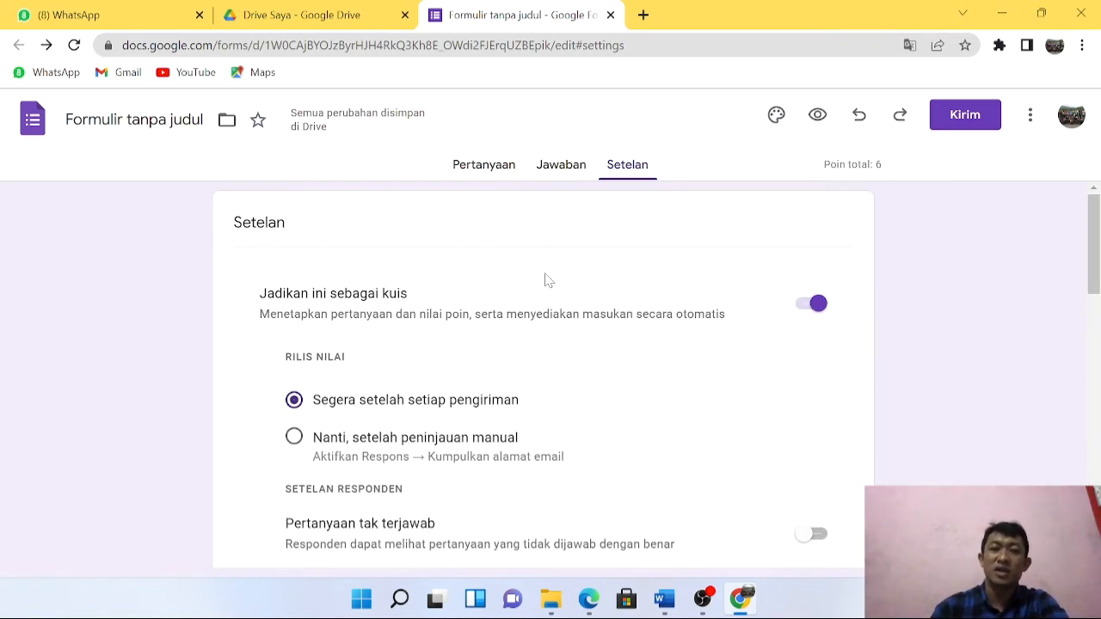
pyautogui.click(479, 174)
# Paste the citizenship-law question and its five options a–e from Word into the blank question.
pyautogui.scroll(-2, 490, 306)
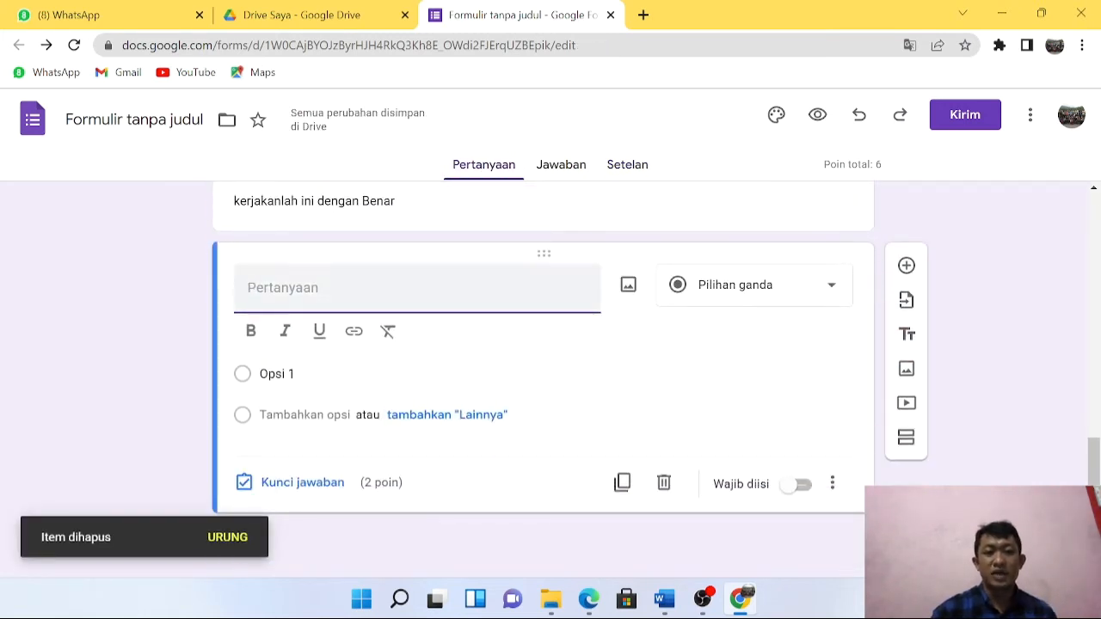
pyautogui.click(664, 600)
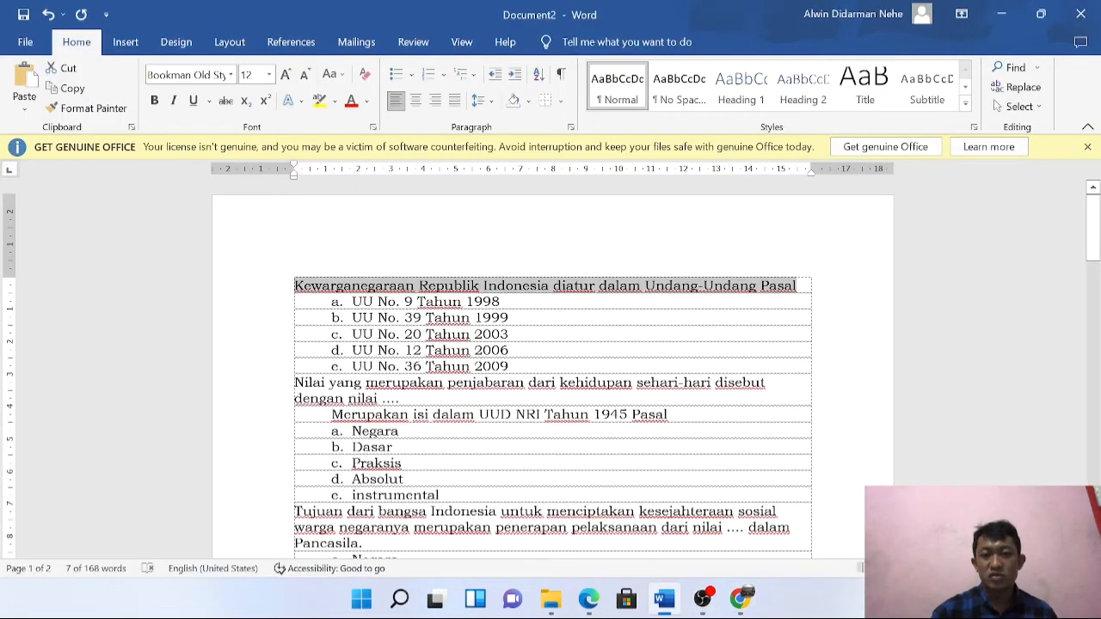
pyautogui.click(739, 600)
pyautogui.write('Kewarganegaraan Republik Indonesia diatur dalam Undang-Undang Pasal')
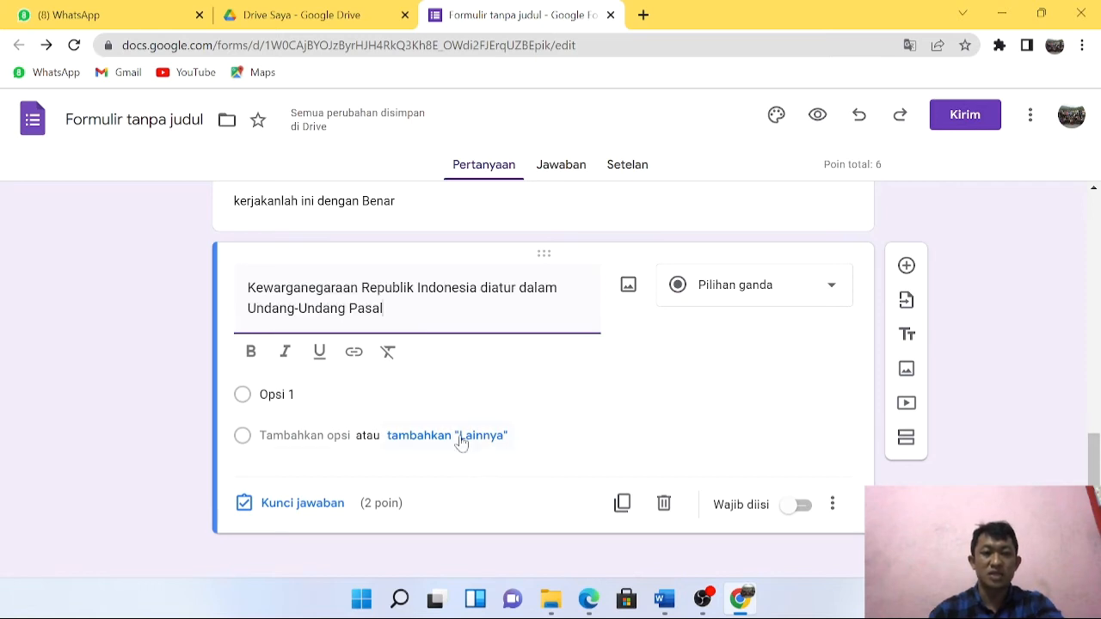
pyautogui.click(283, 394)
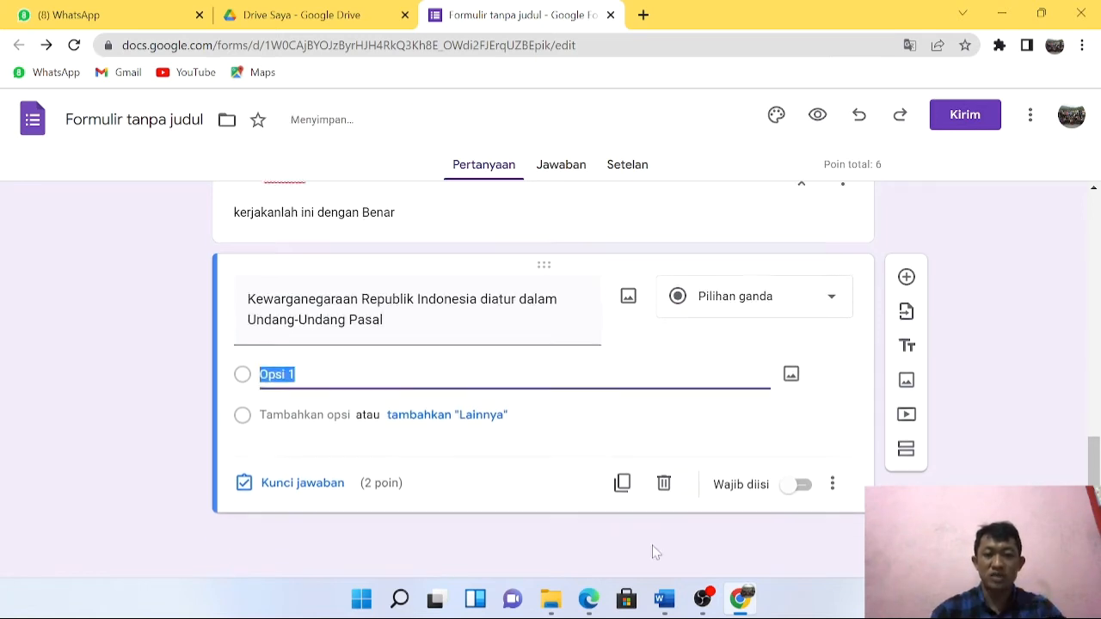
pyautogui.click(675, 602)
pyautogui.moveTo(352, 301); pyautogui.dragTo(514, 370)
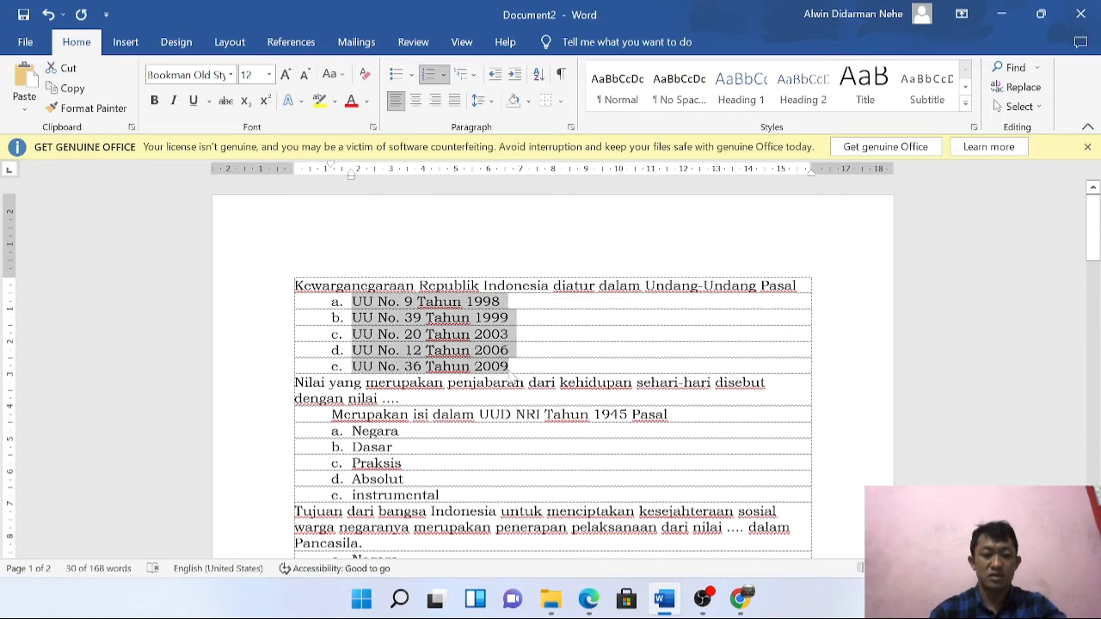
pyautogui.click(740, 600)
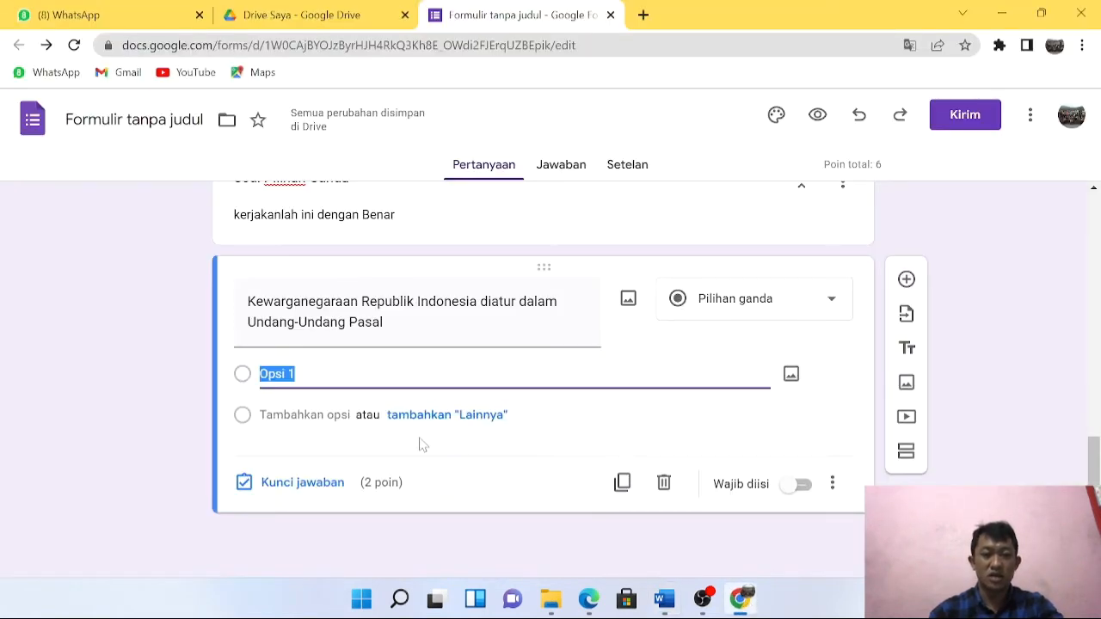
pyautogui.write('a.\tUU No. 9 Tahun 1998 b.\tUU No. 39 Tahun 1999 c.\tUU No. 20 Tahun 2003 d.\tUU No. 12 Tahun 2006 e.\tUU No. 36 Tahun 2009')
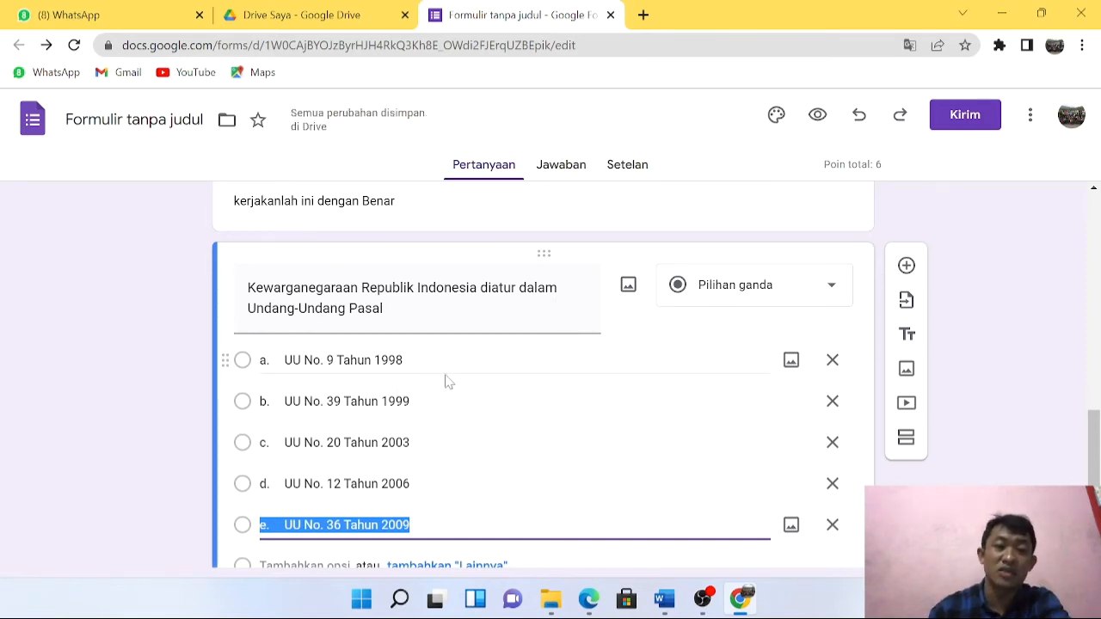
pyautogui.scroll(-1, 452, 386)
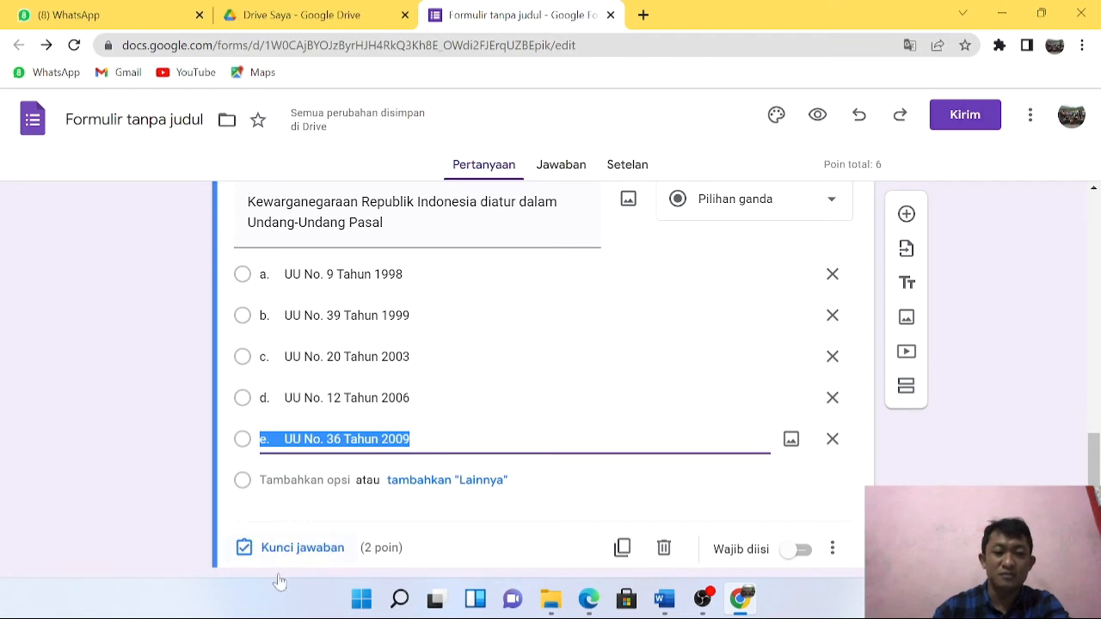
# Set the answer key to d. UU No. 12 Tahun 2006 for 20 points and make it required.
pyautogui.click(306, 549)
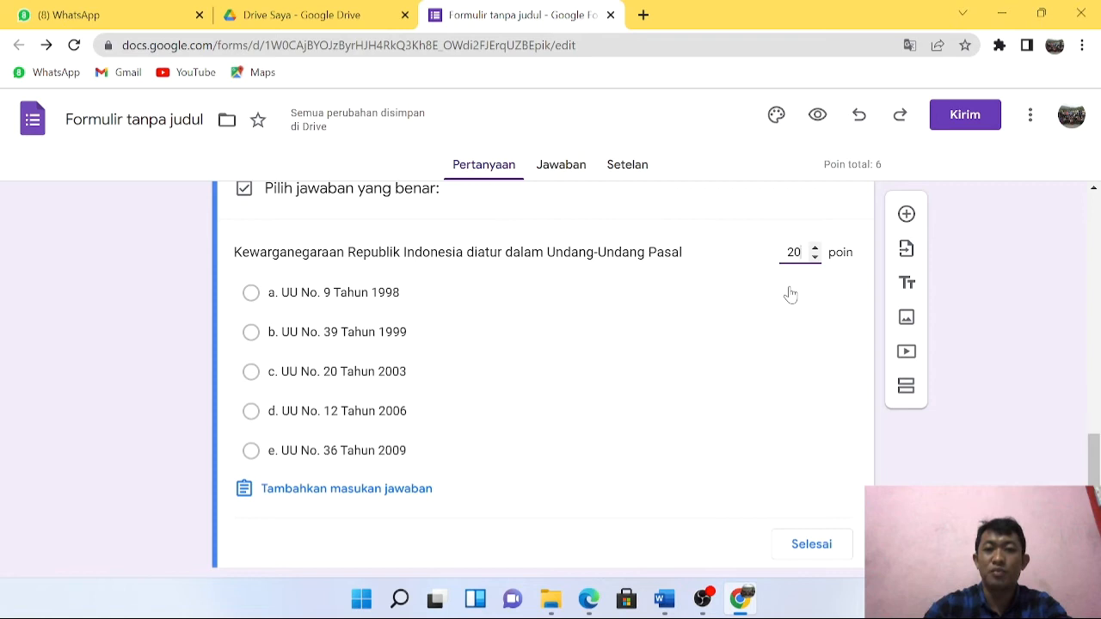
pyautogui.scroll(-2, 459, 457)
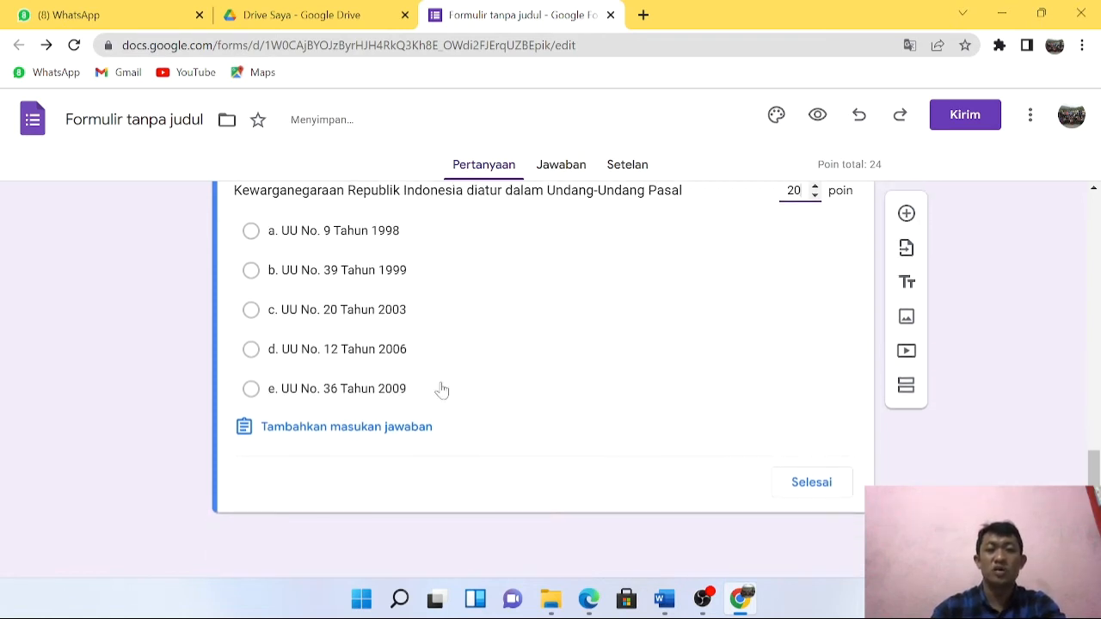
pyautogui.click(252, 350)
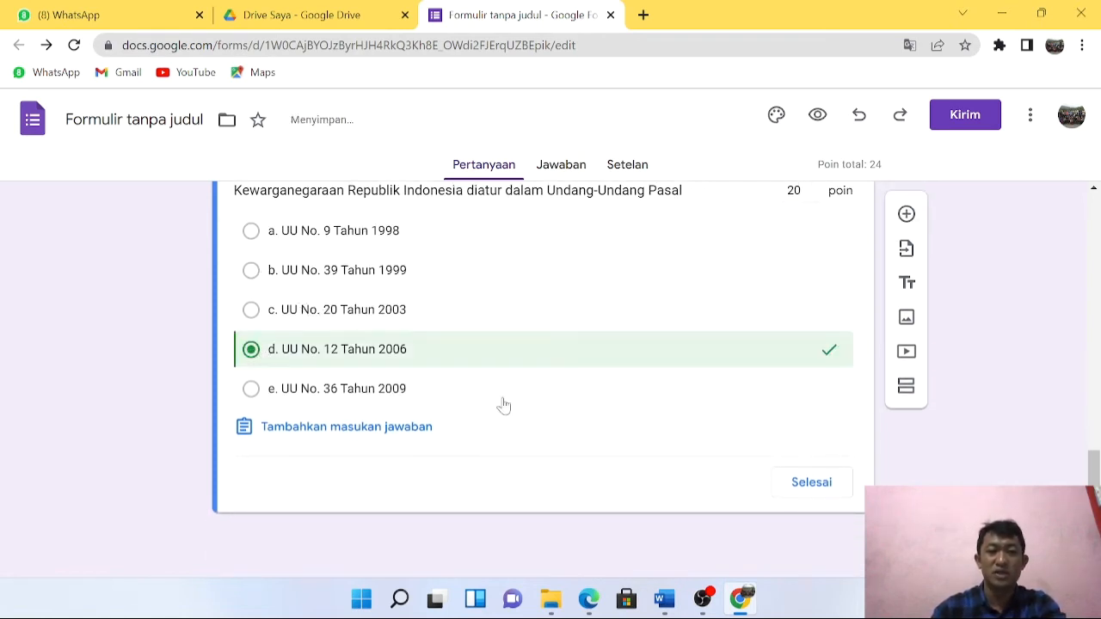
pyautogui.click(813, 483)
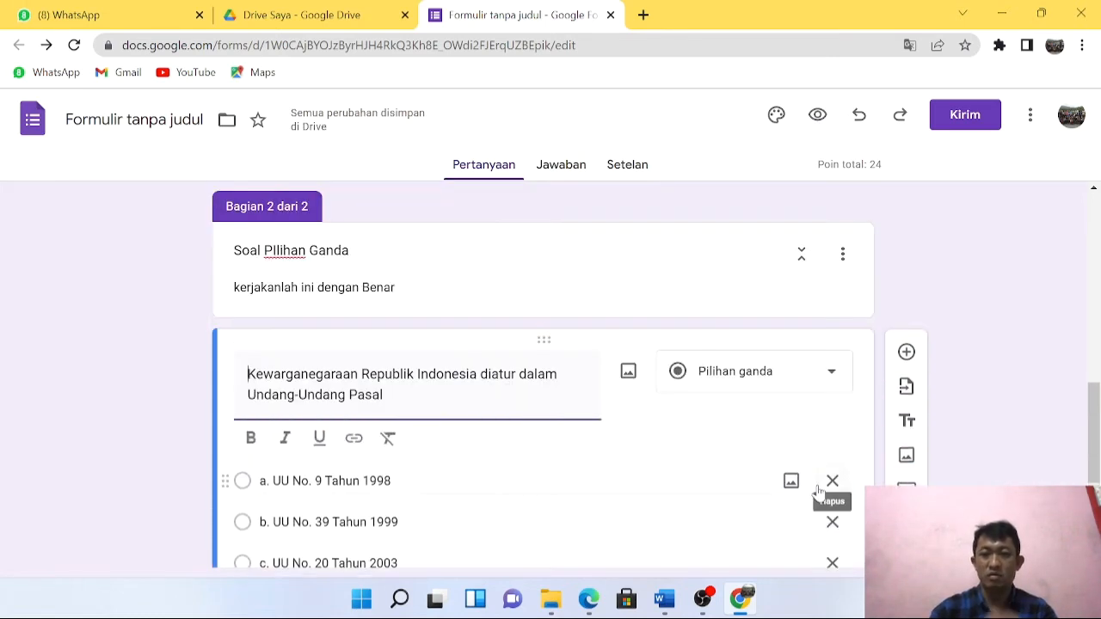
pyautogui.scroll(-3, 748, 438)
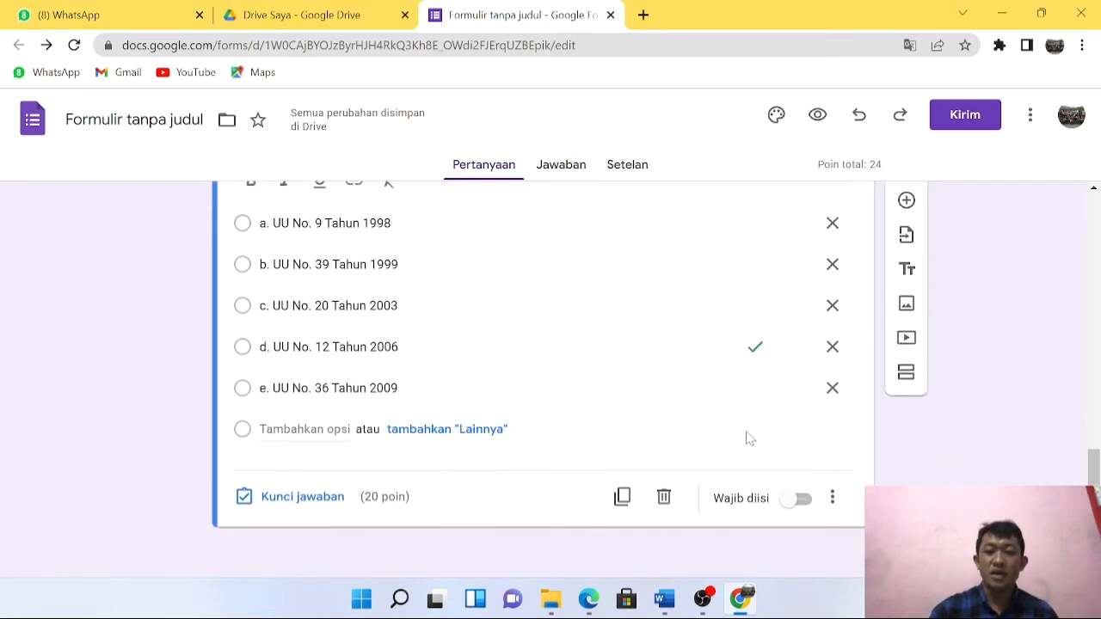
pyautogui.click(804, 501)
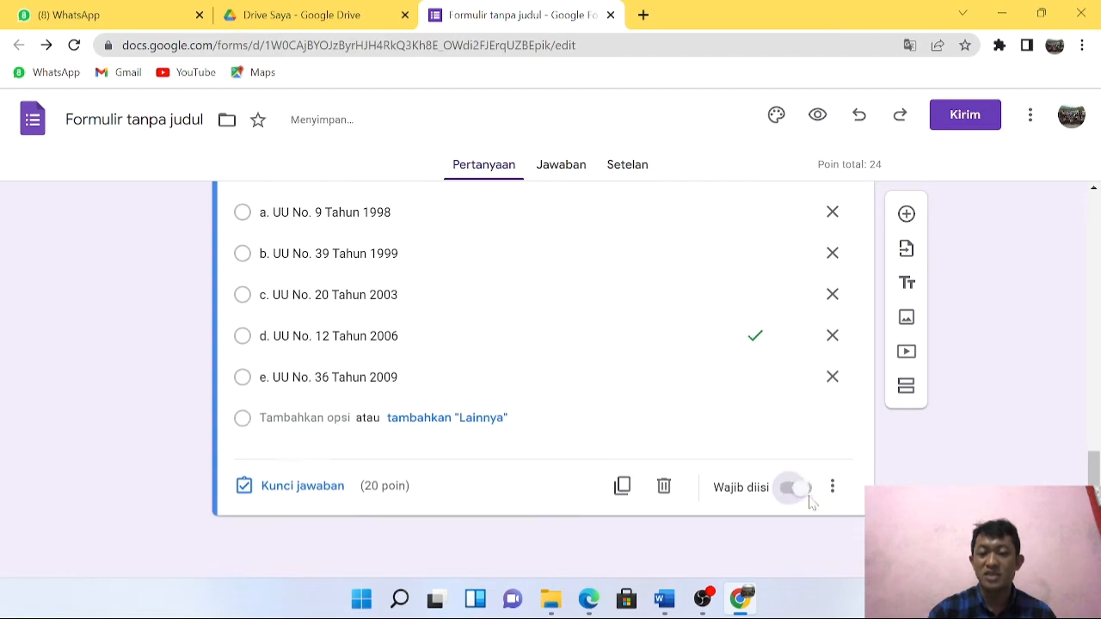
# Add a new question and paste the second question's text from Word into it.
pyautogui.click(910, 220)
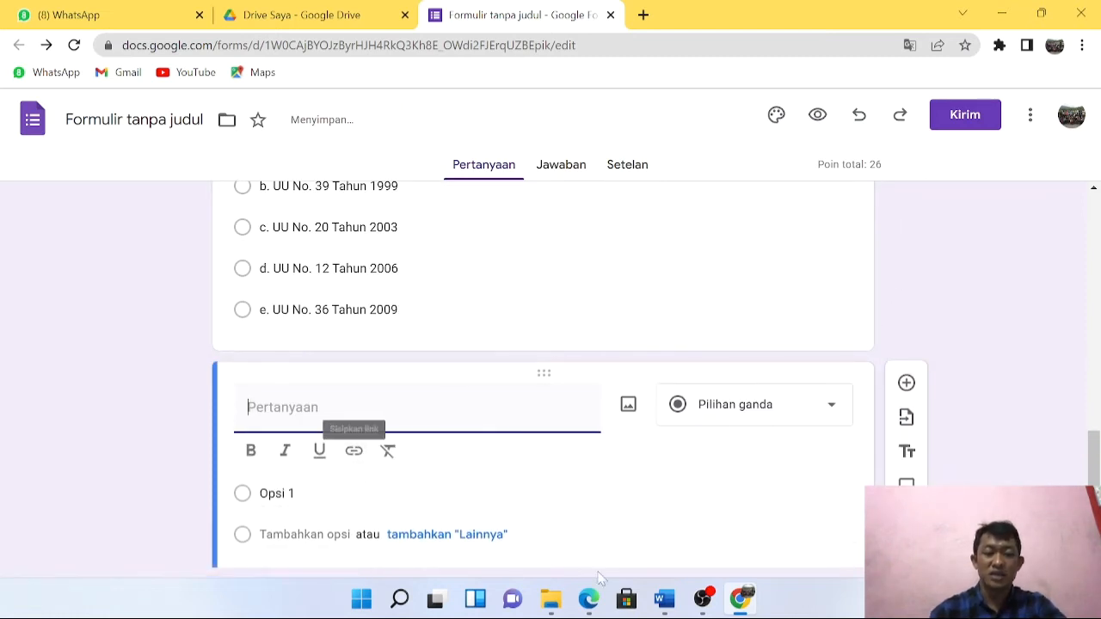
pyautogui.click(664, 600)
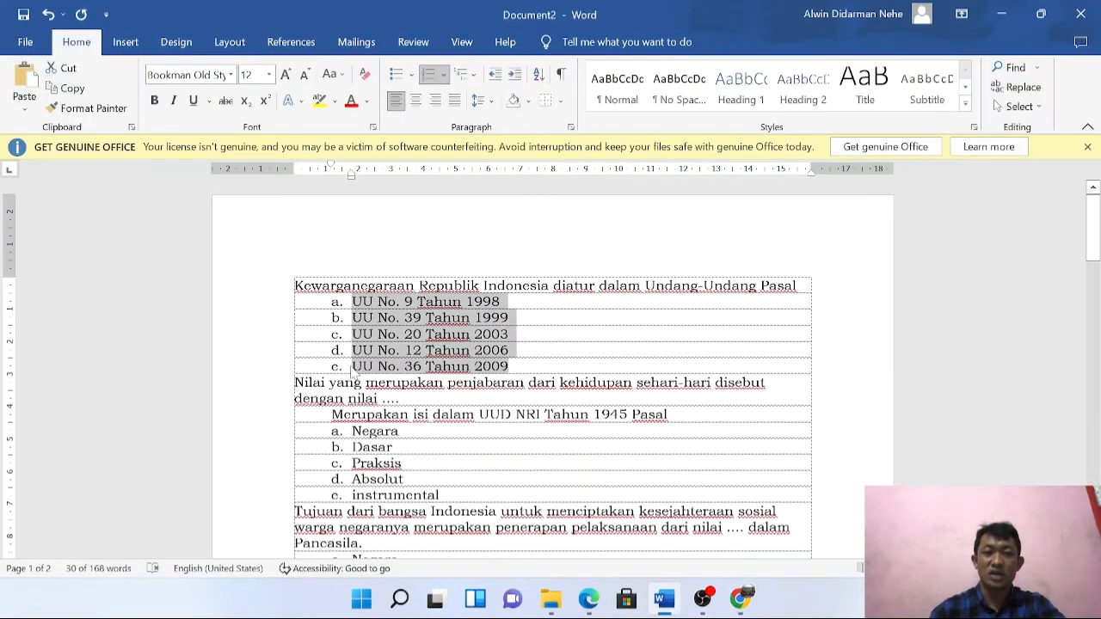
pyautogui.moveTo(295, 384); pyautogui.dragTo(674, 415)
pyautogui.hotkey('ctrl', 'c')
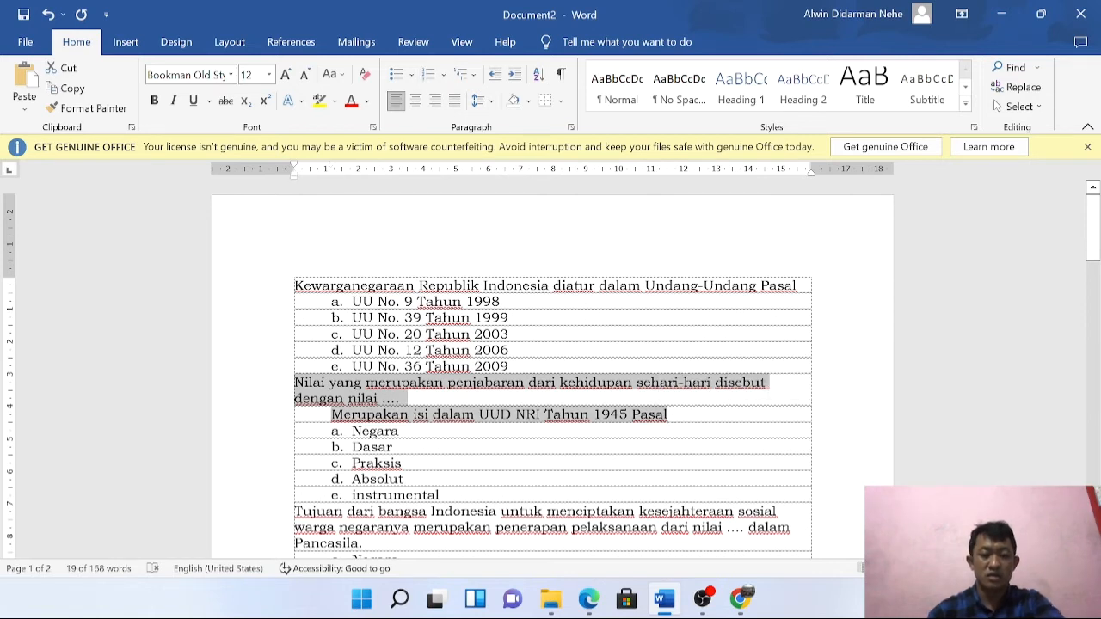
pyautogui.moveTo(682, 603)
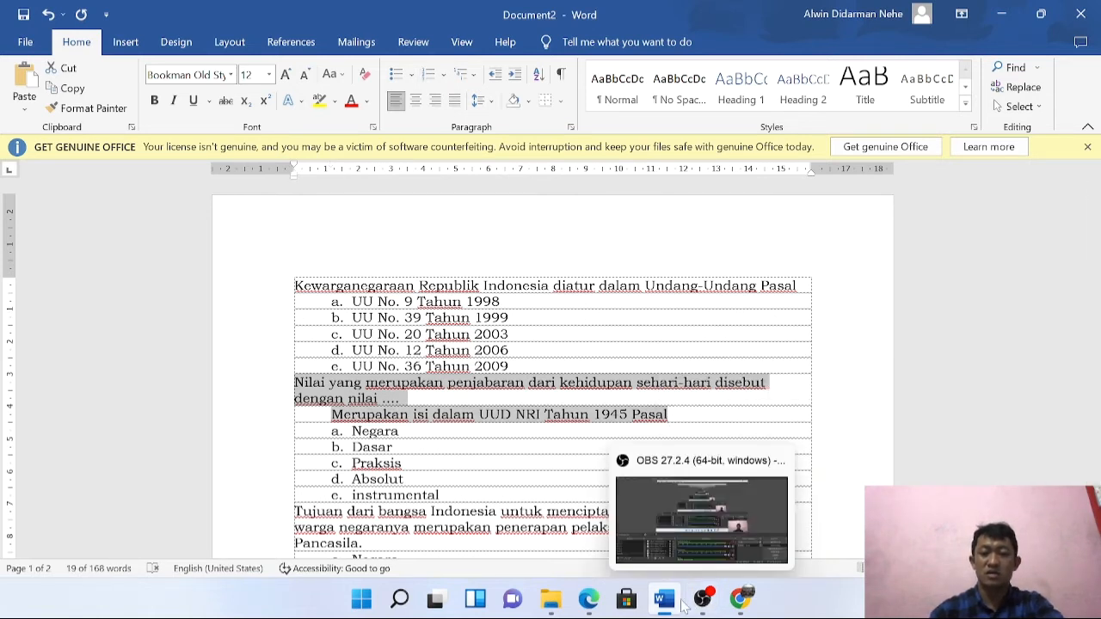
pyautogui.click(740, 600)
pyautogui.hotkey('ctrl', 'v')
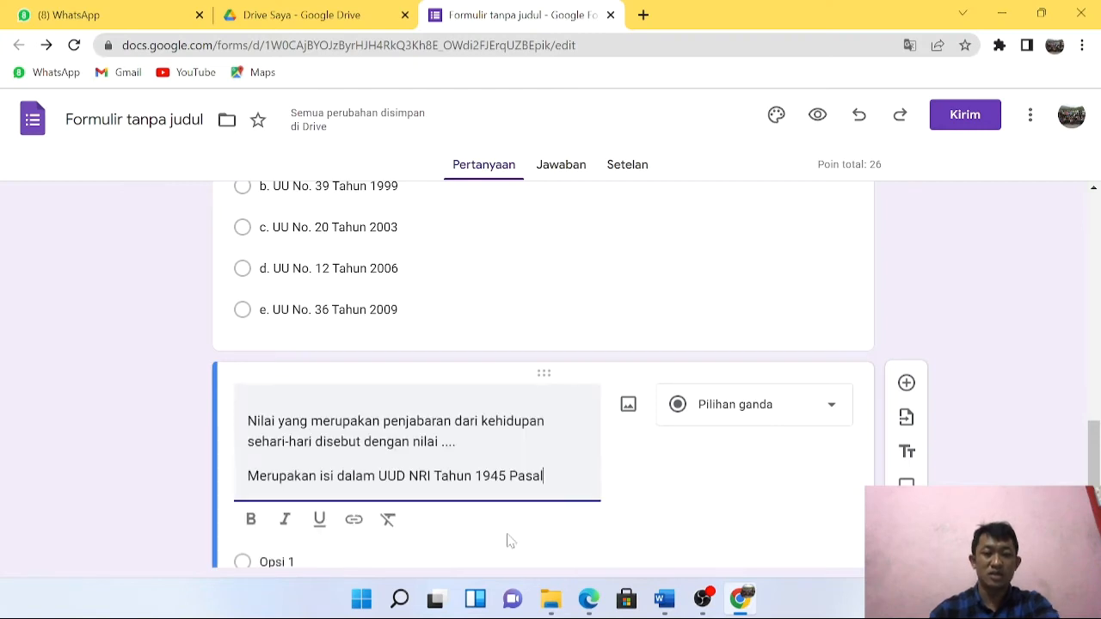
# Paste the five answer choices from the Word document as the question's options.
pyautogui.scroll(-2, 573, 521)
pyautogui.click(515, 374)
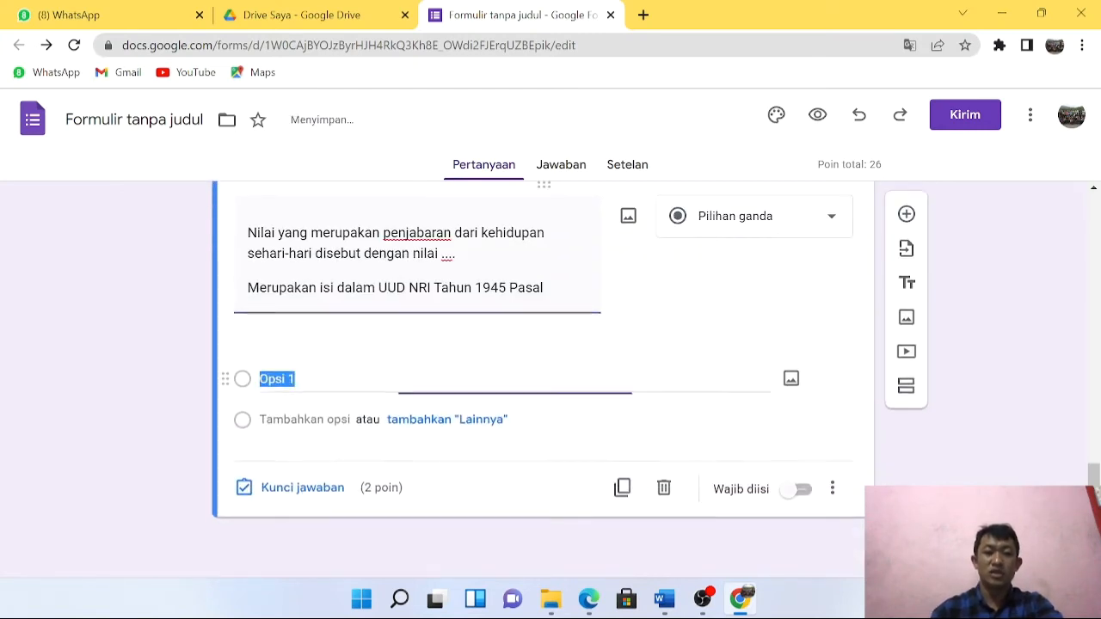
pyautogui.click(665, 600)
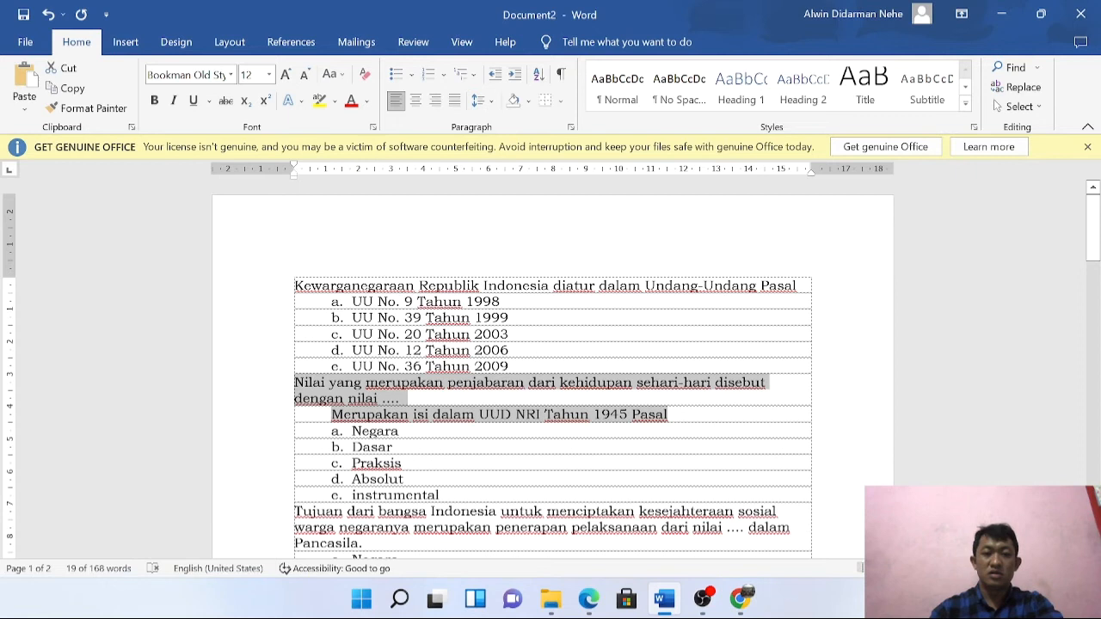
pyautogui.moveTo(352, 431); pyautogui.dragTo(431, 497)
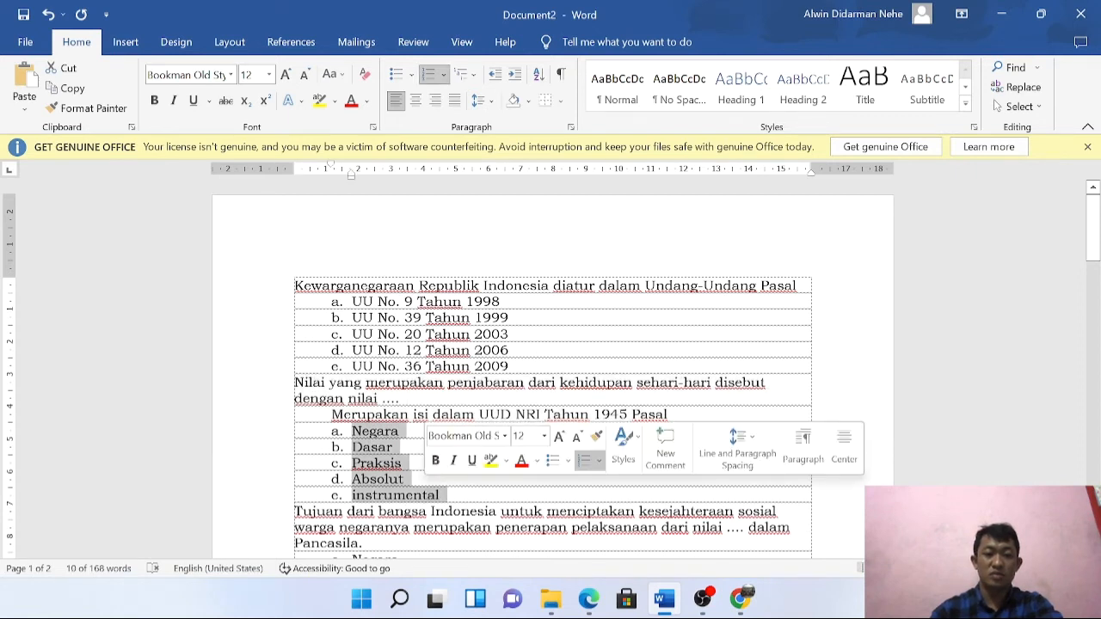
pyautogui.click(740, 600)
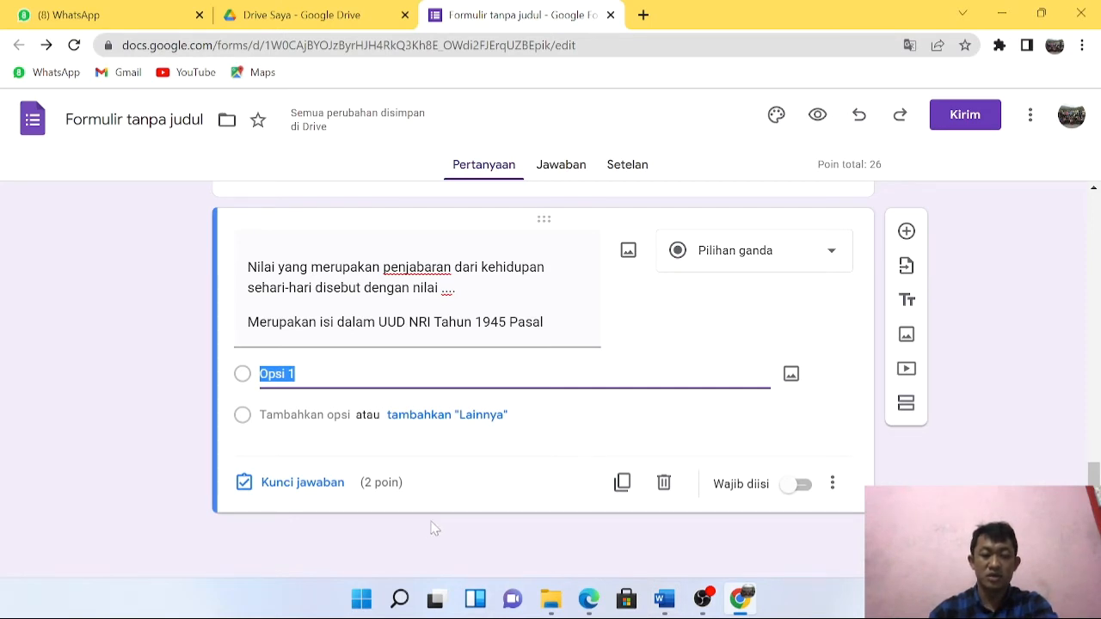
pyautogui.write('a.\tNegara b.\tDasar c.\tPraksis d.\tAbsolut e.\tinstrumental')
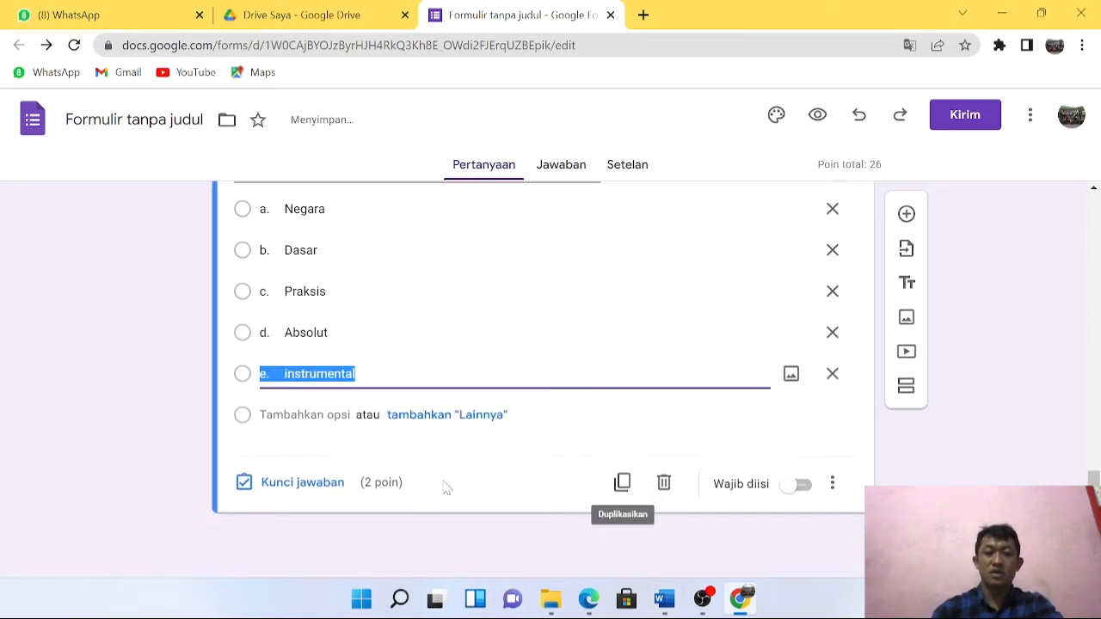
# Mark c. Praksis as correct, make the question required, and add another blank question.
pyautogui.click(329, 487)
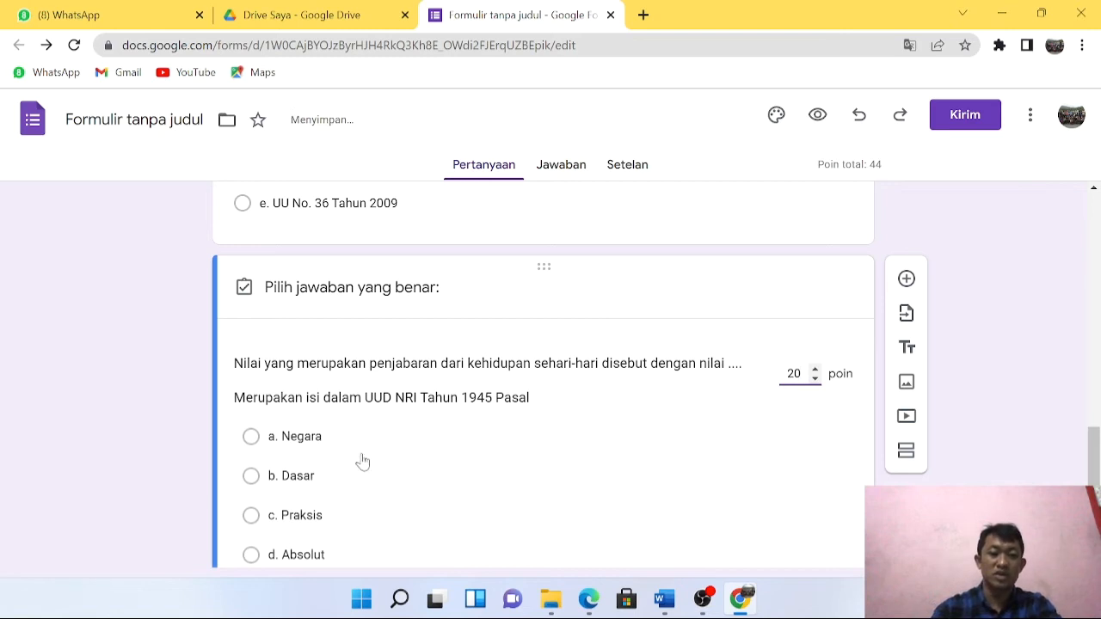
pyautogui.click(270, 509)
pyautogui.scroll(-3, 659, 474)
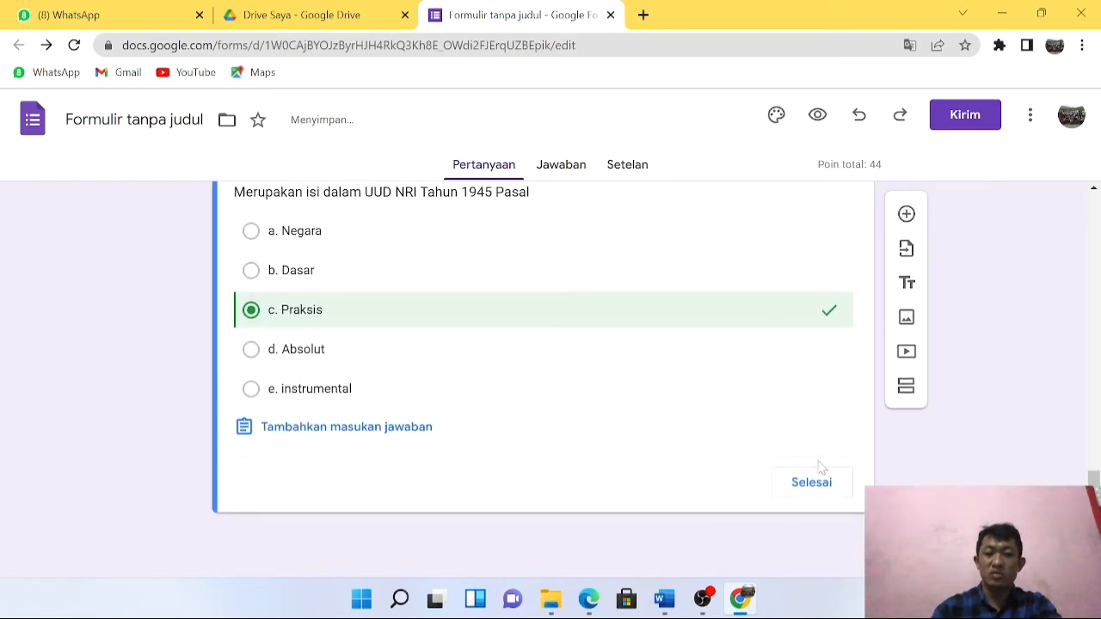
pyautogui.click(812, 483)
pyautogui.scroll(-3, 740, 482)
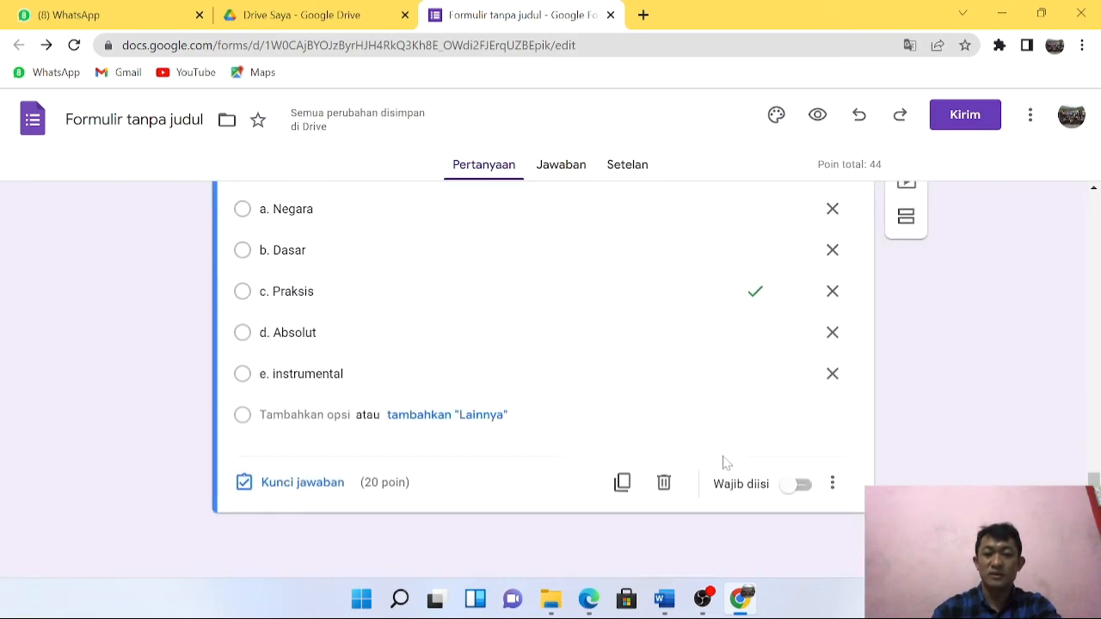
pyautogui.click(798, 485)
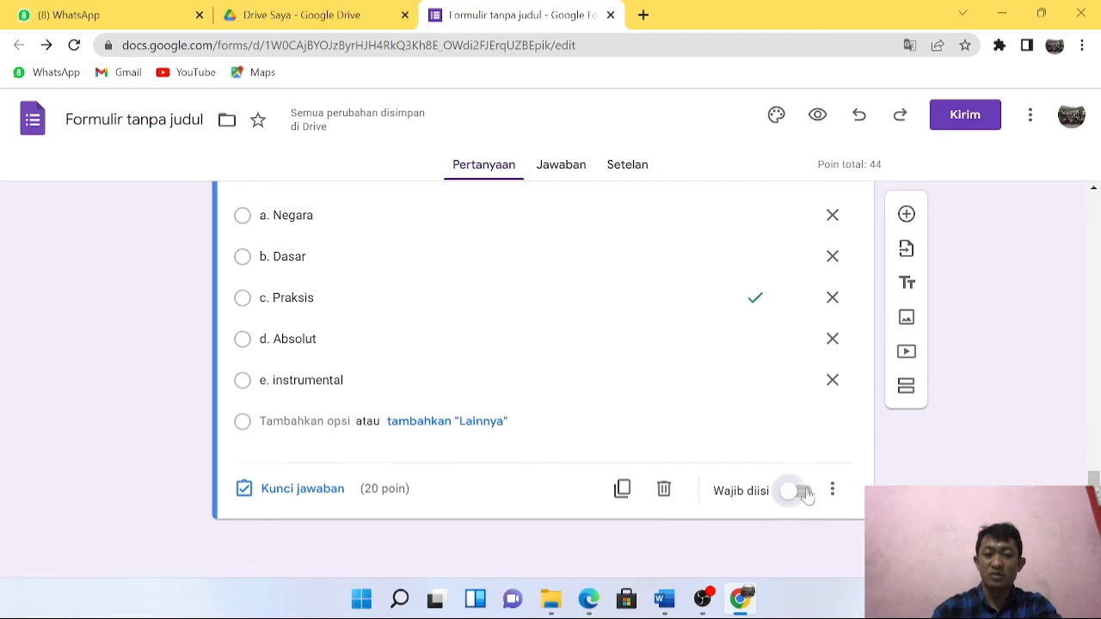
pyautogui.click(906, 215)
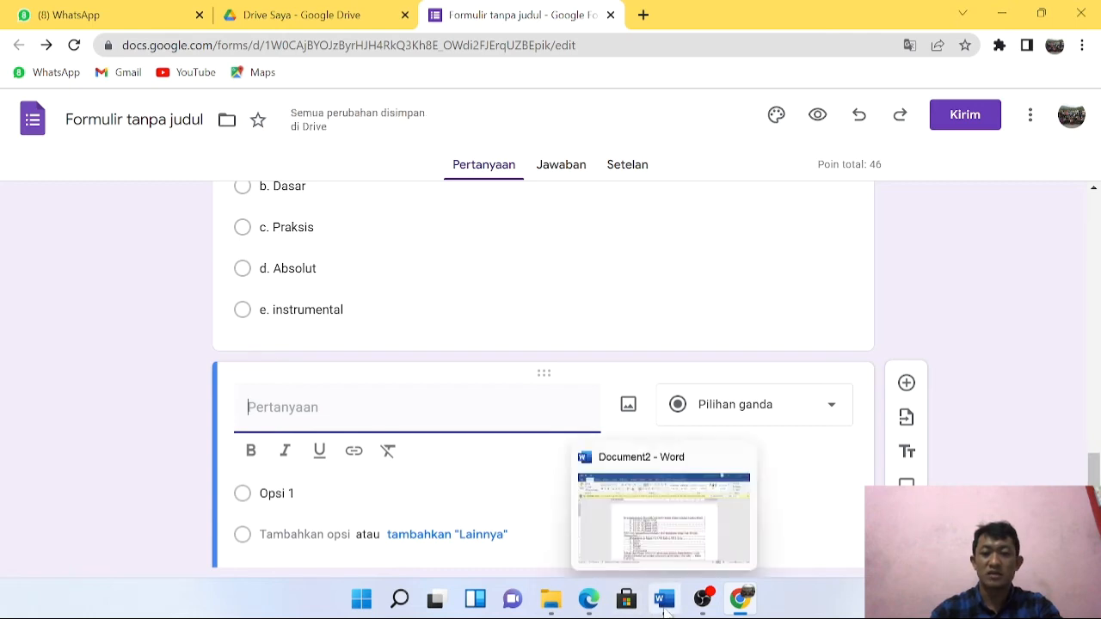
pyautogui.click(633, 452)
# Paste the question 'Tujuan dari bangsa Indonesia…' from Word into the new question.
pyautogui.scroll(-4, 401, 459)
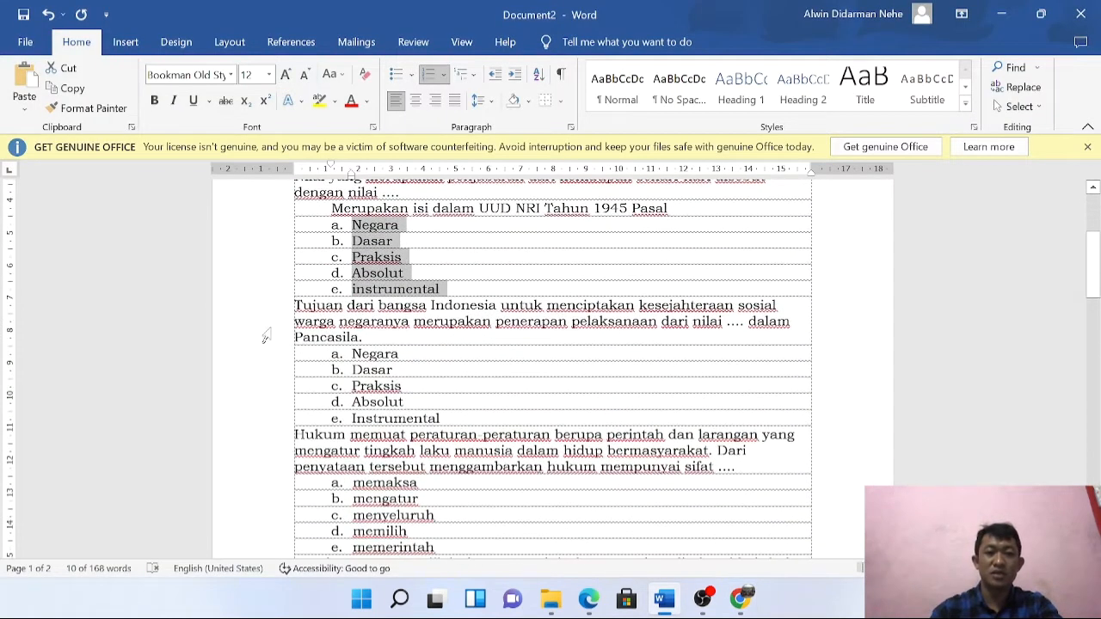
pyautogui.moveTo(295, 306); pyautogui.dragTo(408, 338)
pyautogui.hotkey('ctrl', 'c')
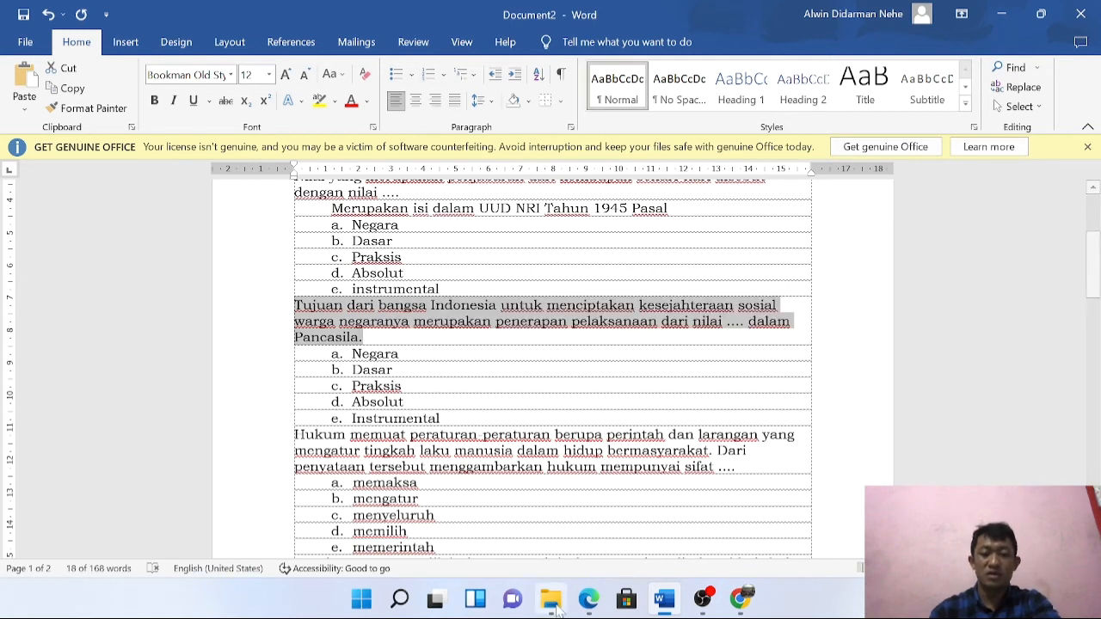
pyautogui.click(662, 598)
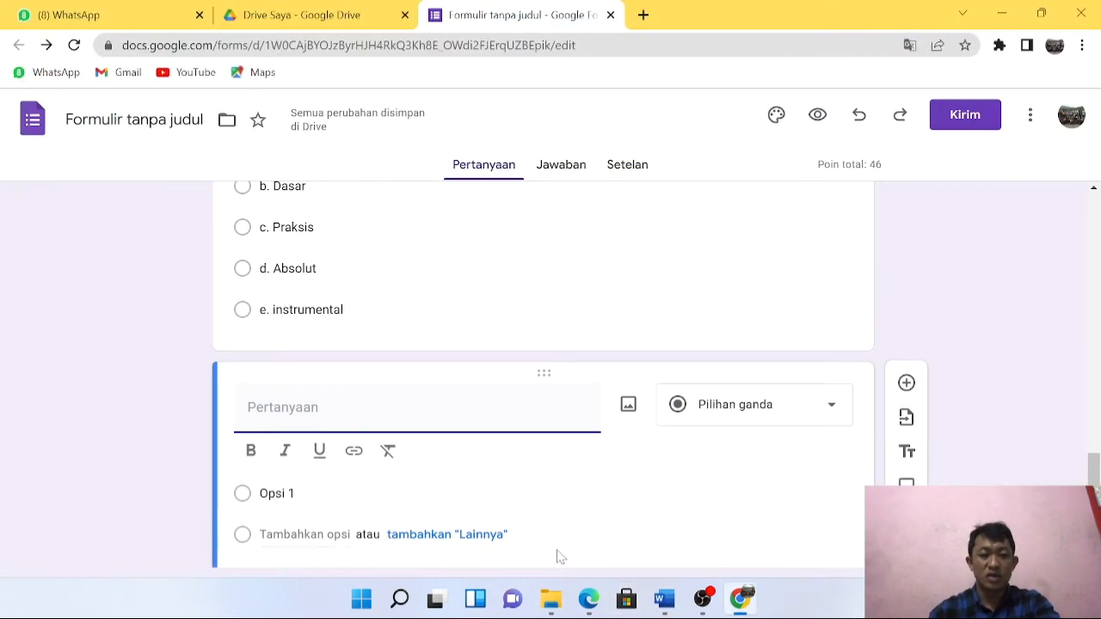
pyautogui.hotkey('ctrl', 'v')
# Paste options Negara through Instrumental from Word as the answer choices.
pyautogui.click(516, 526)
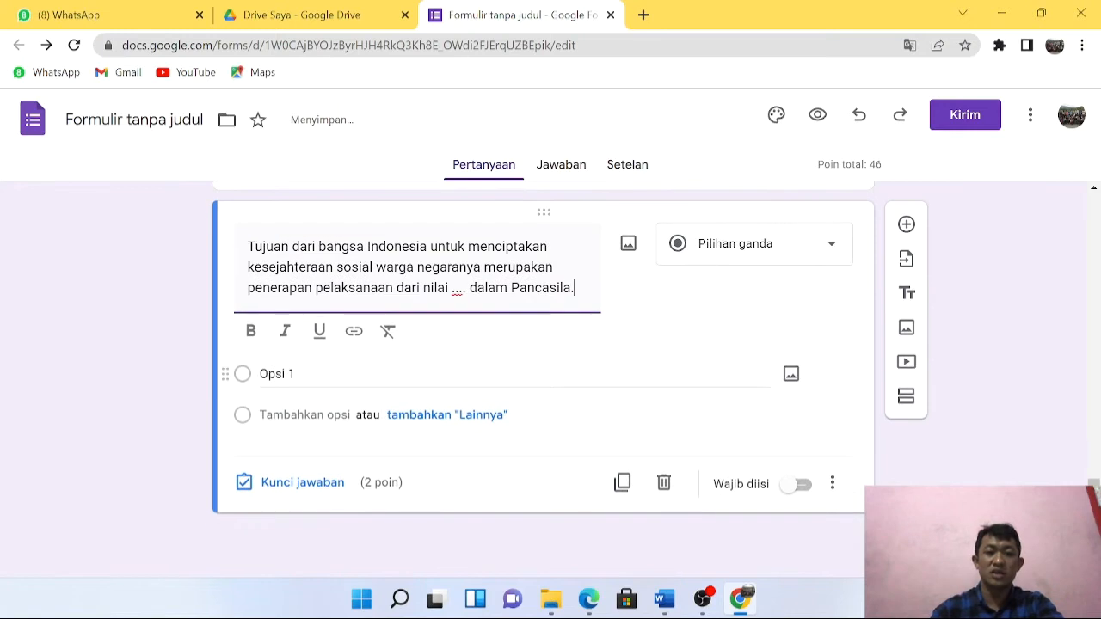
pyautogui.click(664, 598)
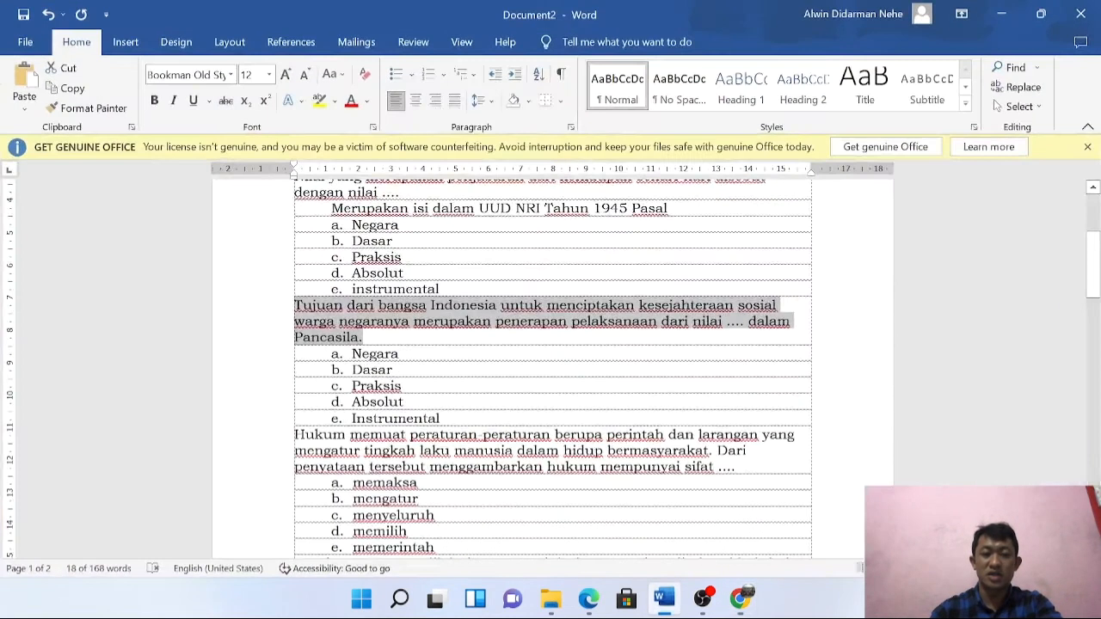
pyautogui.moveTo(352, 354); pyautogui.dragTo(440, 418)
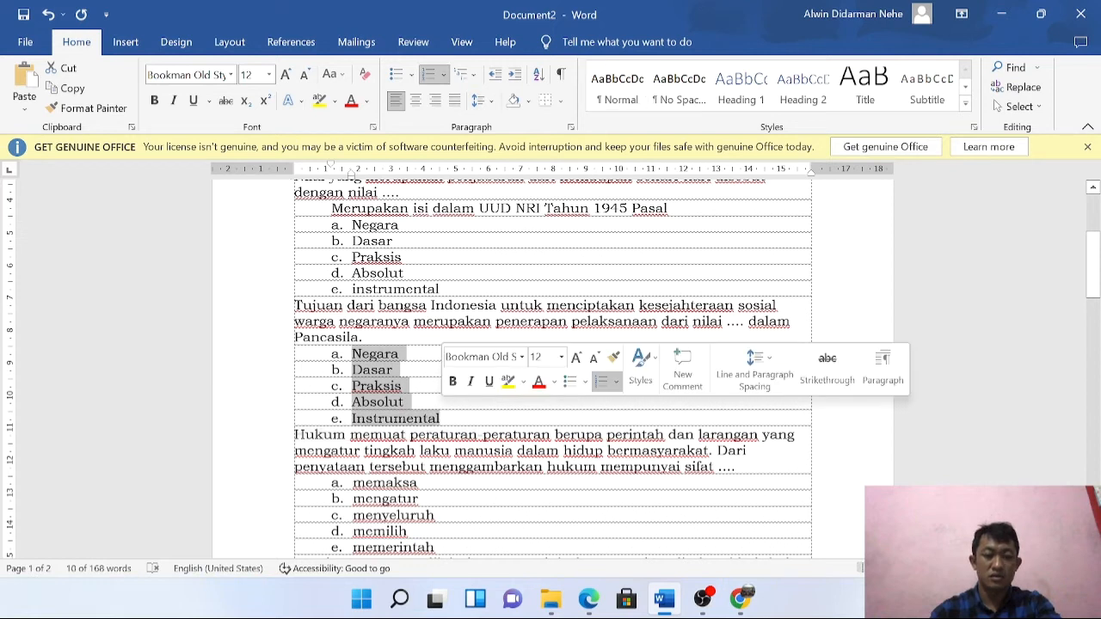
pyautogui.click(662, 600)
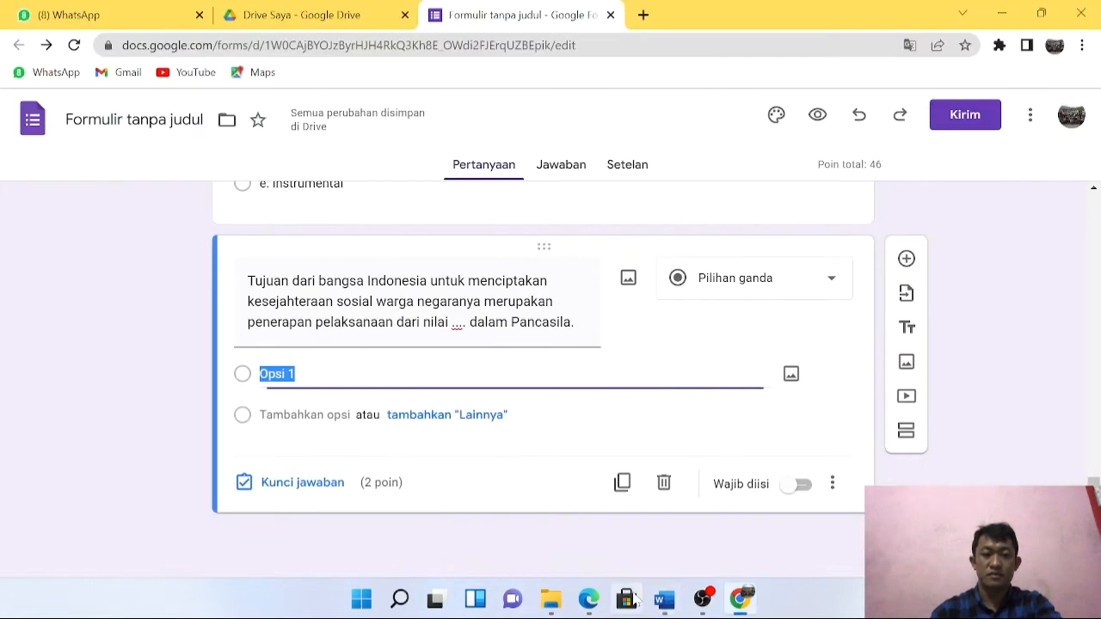
pyautogui.write('a.\tNegara b.\tDasar c.\tPraksis d.\tAbsolut e.\tInstrumental')
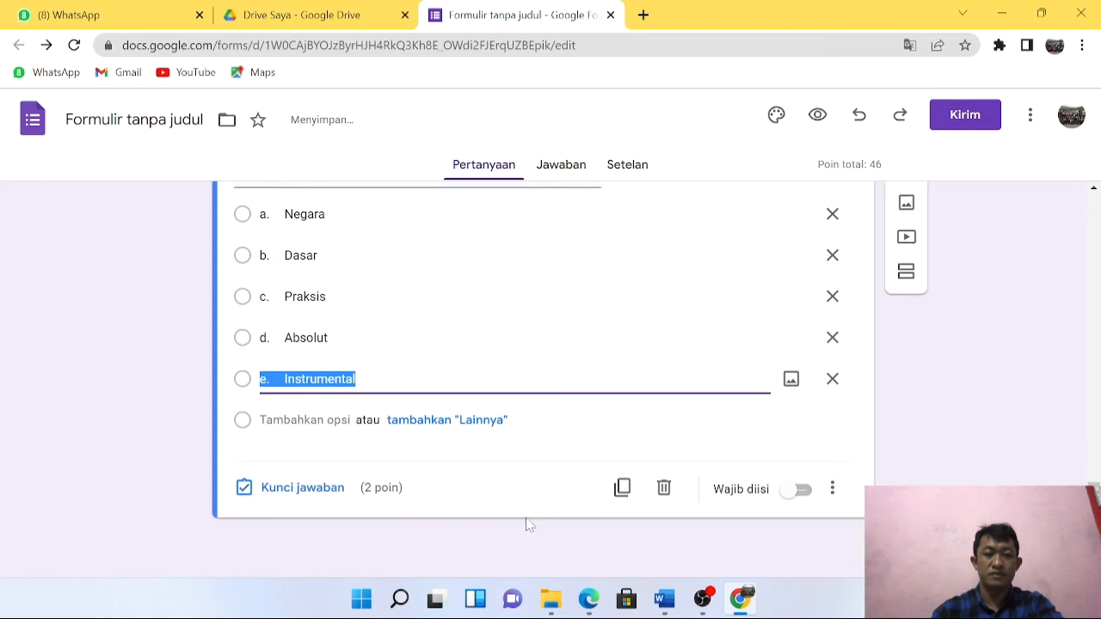
# Mark b. Dasar correct for 20 points, make it required, and add a new question.
pyautogui.click(284, 483)
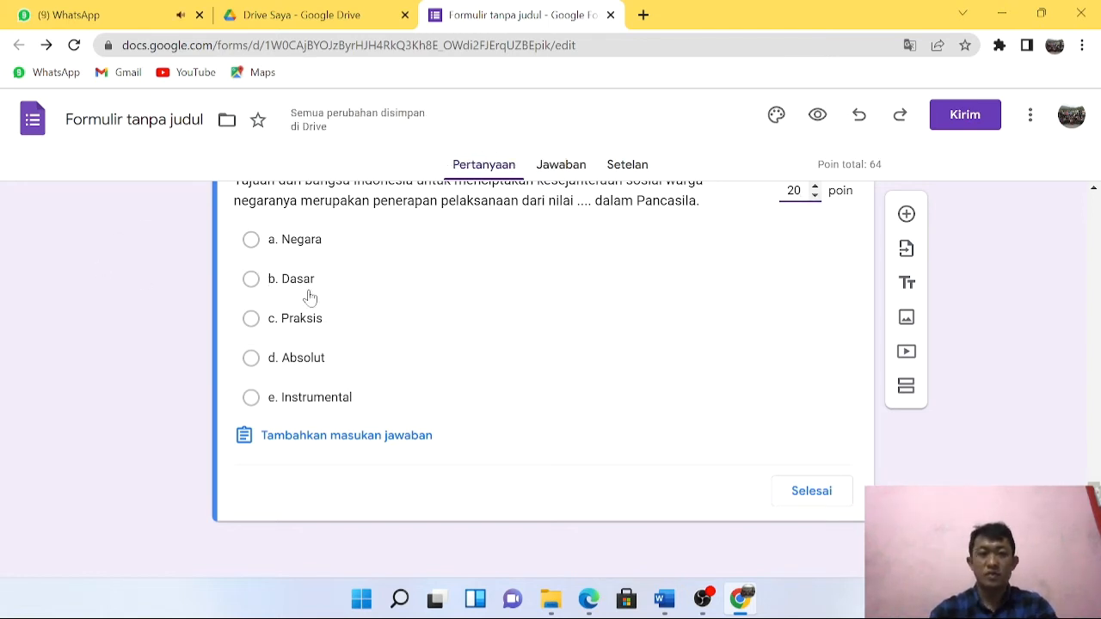
pyautogui.click(252, 280)
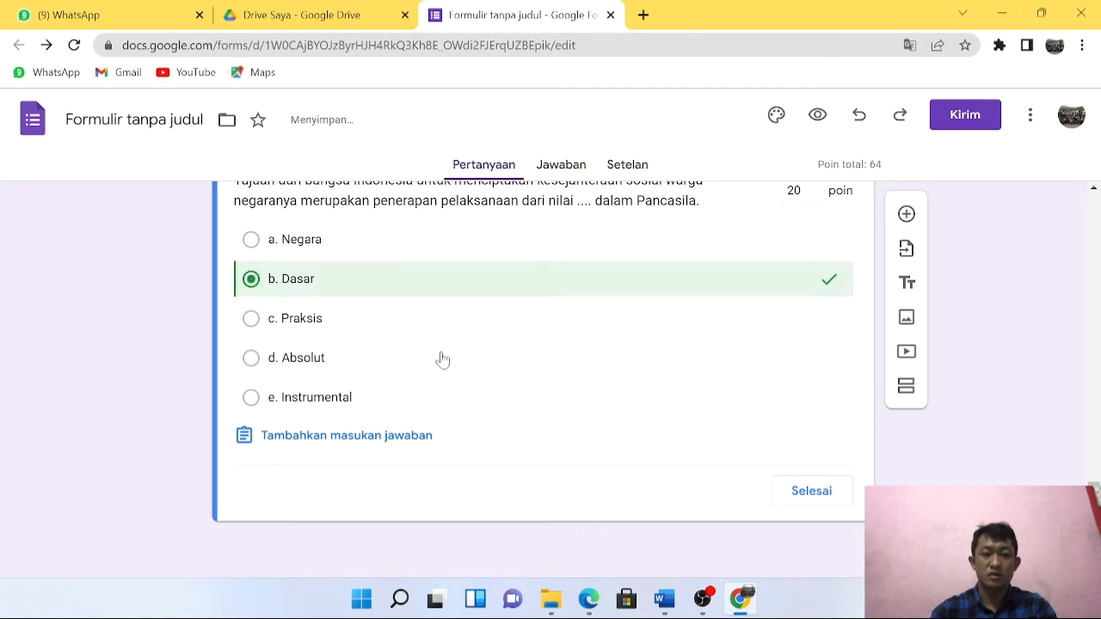
pyautogui.click(809, 492)
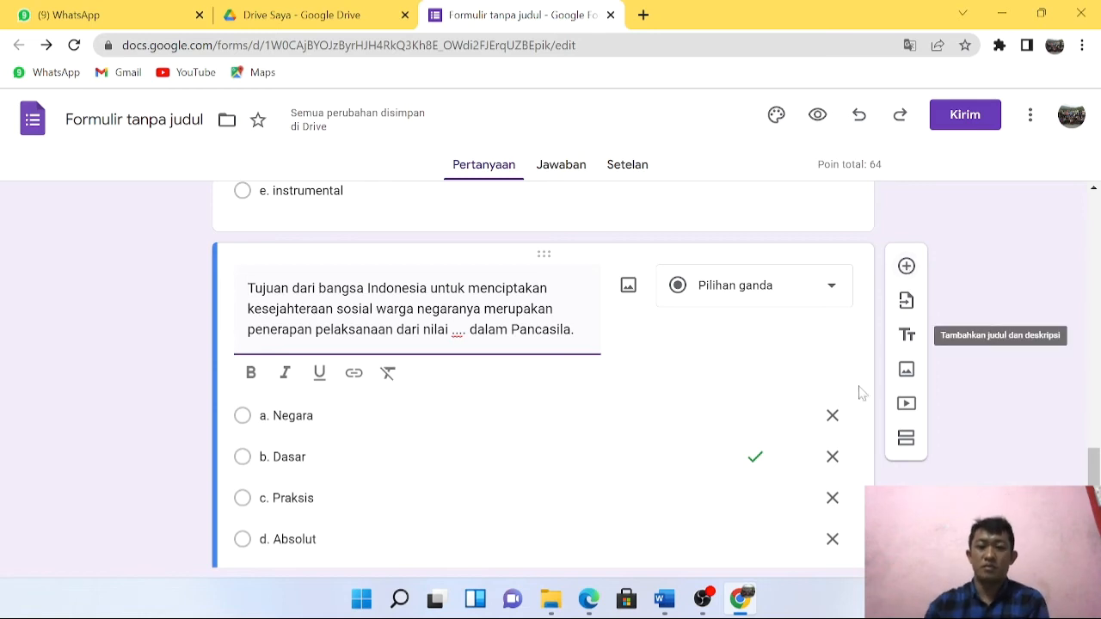
pyautogui.scroll(-3, 791, 441)
pyautogui.click(799, 485)
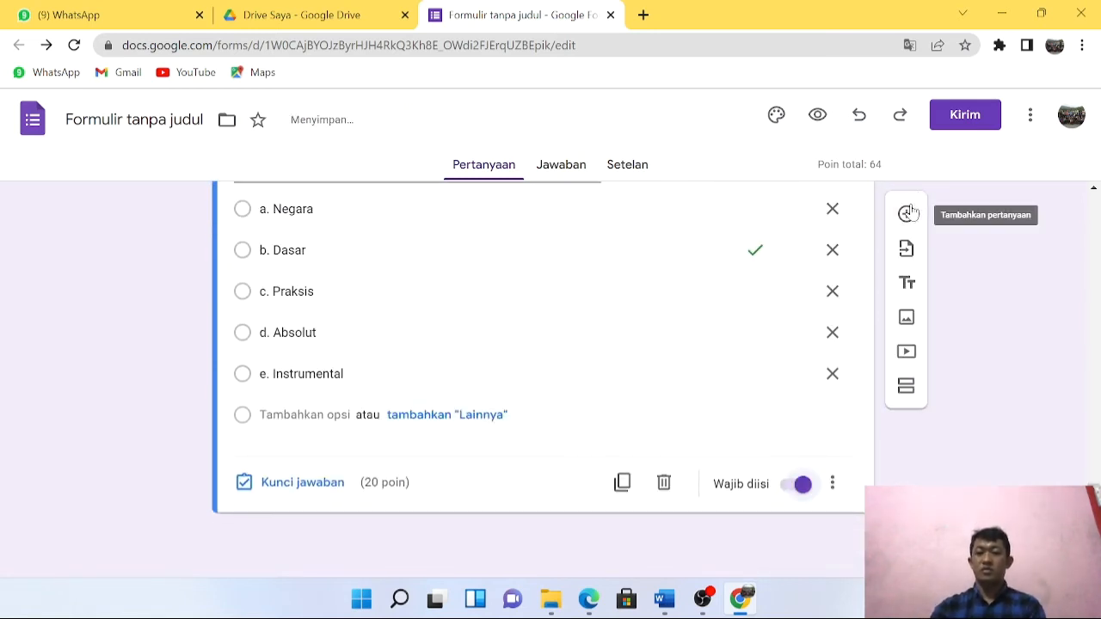
pyautogui.click(906, 213)
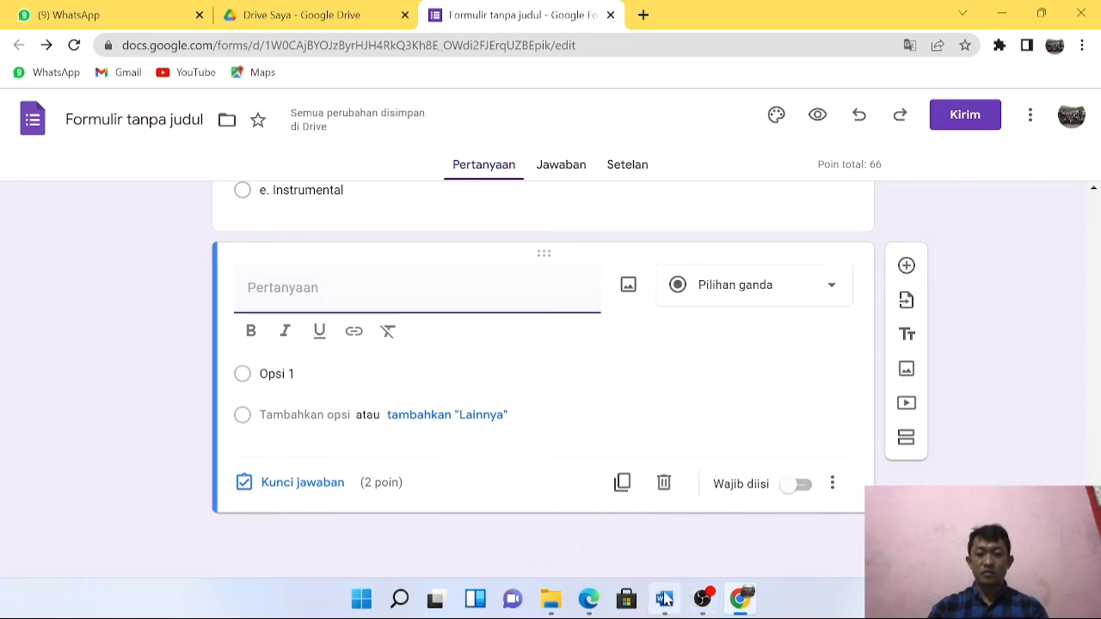
# Paste the question 'Hukum memuat peraturan…' from Word into the new question.
pyautogui.click(664, 598)
pyautogui.scroll(-4, 552, 370)
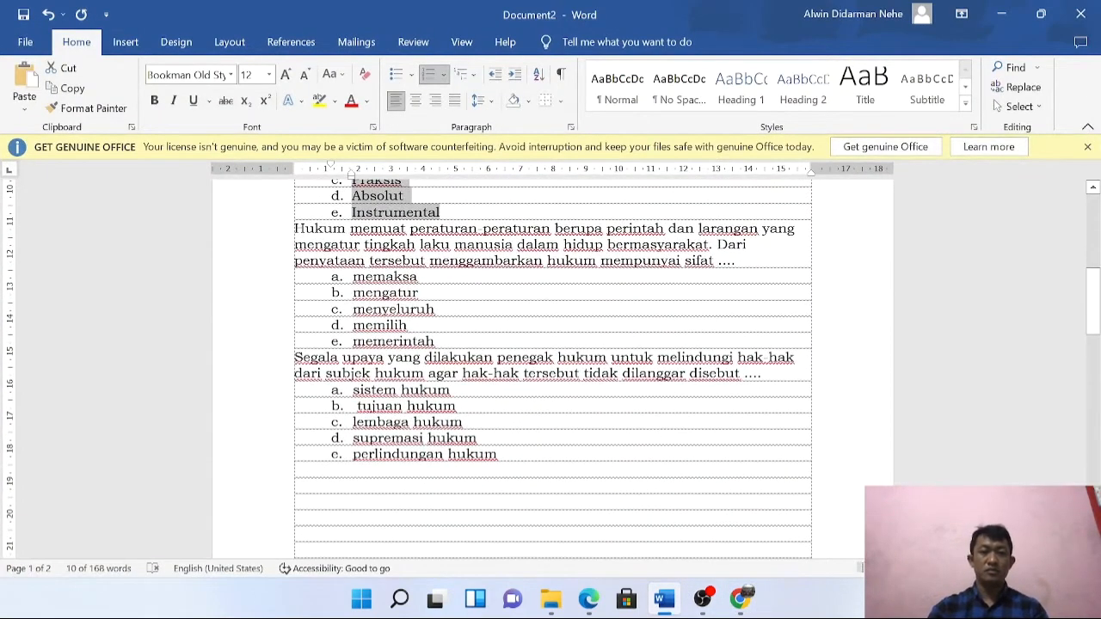
pyautogui.moveTo(295, 229); pyautogui.dragTo(740, 261)
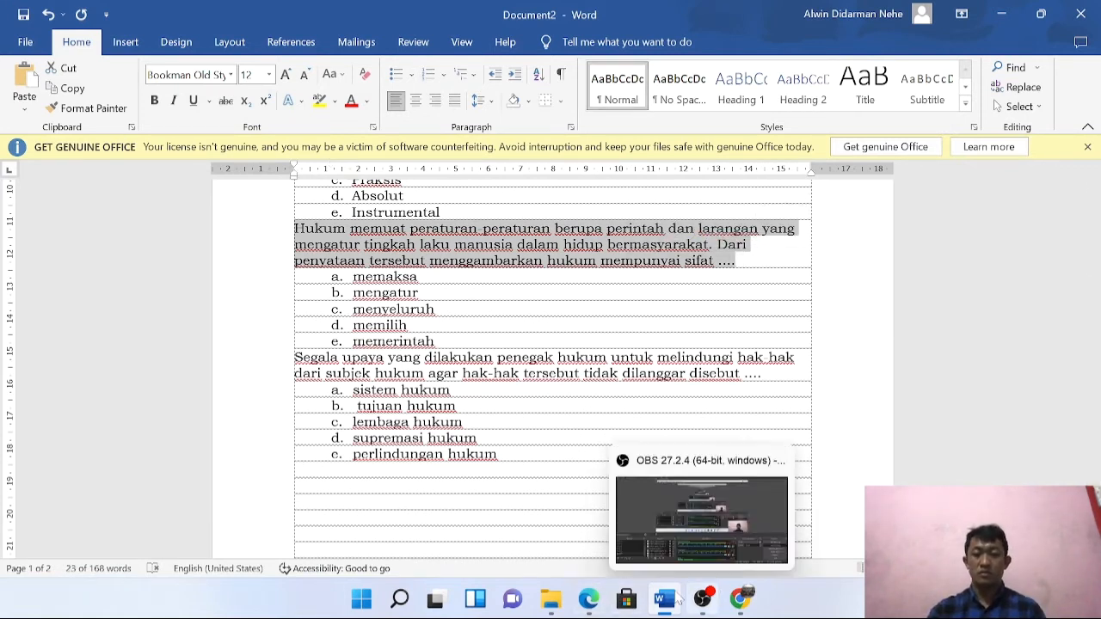
pyautogui.click(740, 600)
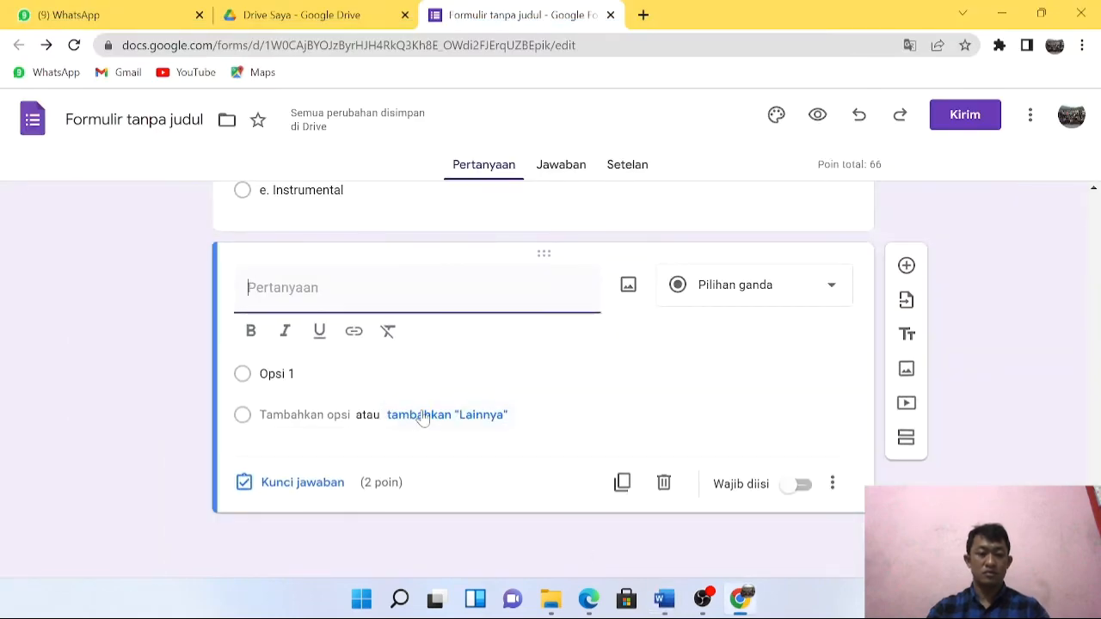
pyautogui.write('Hukum memuat peraturan-peraturan berupa perintah dan larangan yang mengatur tingkah laku manusia dalam hidup bermasyarakat. Dari penyataan tersebut menggambarkan hukum mempunyai sifat ....')
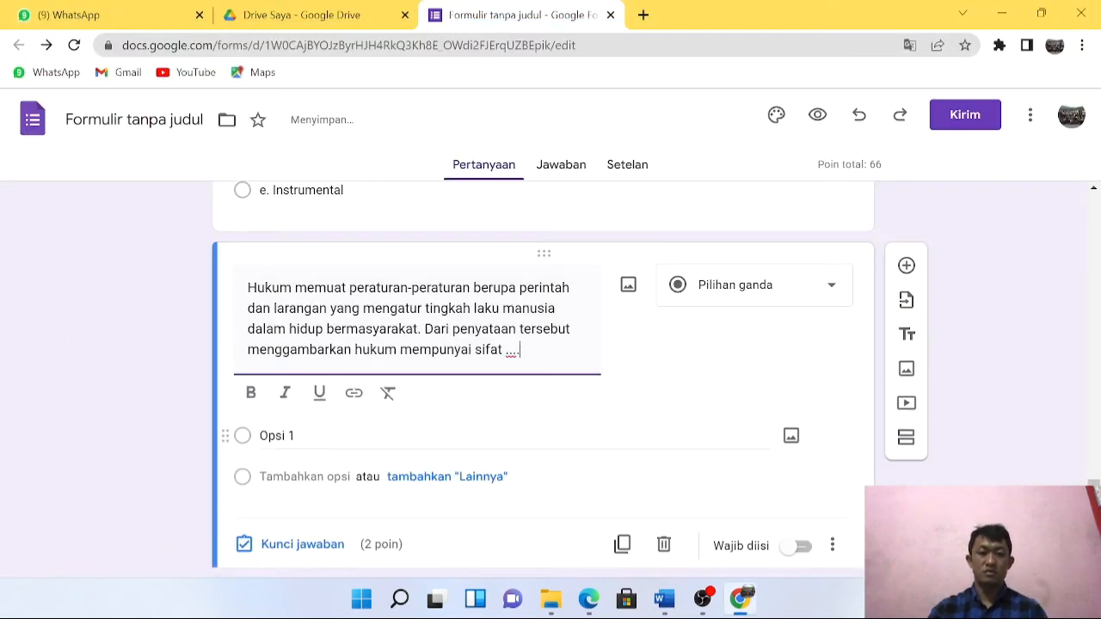
# Copy options memaksa through memerintah from Word and paste them as answer choices.
pyautogui.click(361, 434)
pyautogui.click(665, 600)
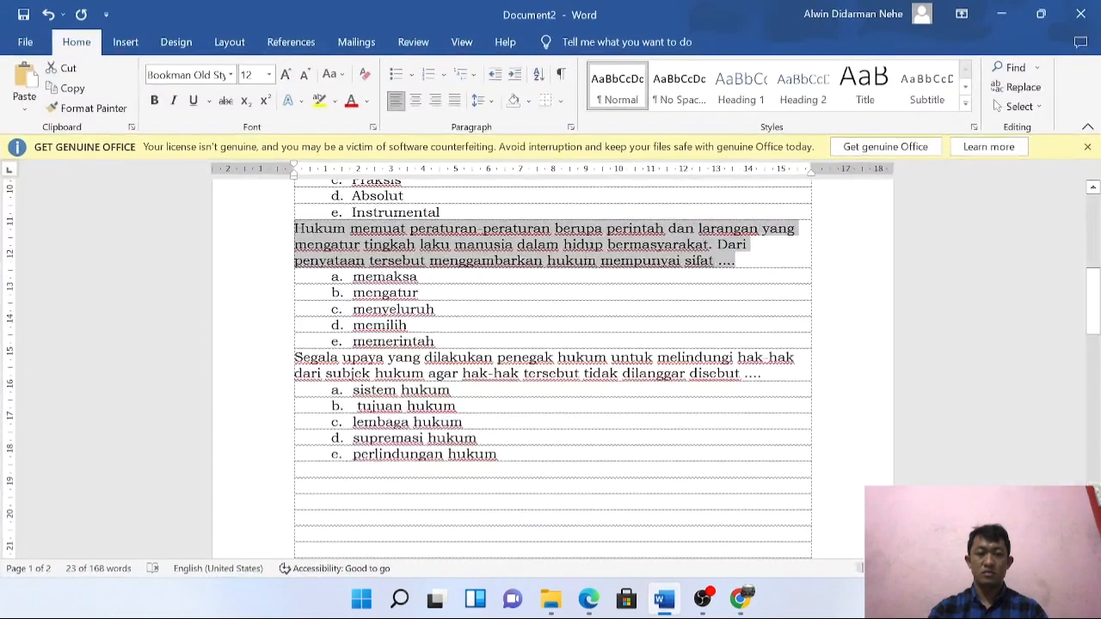
pyautogui.moveTo(353, 277); pyautogui.dragTo(436, 342)
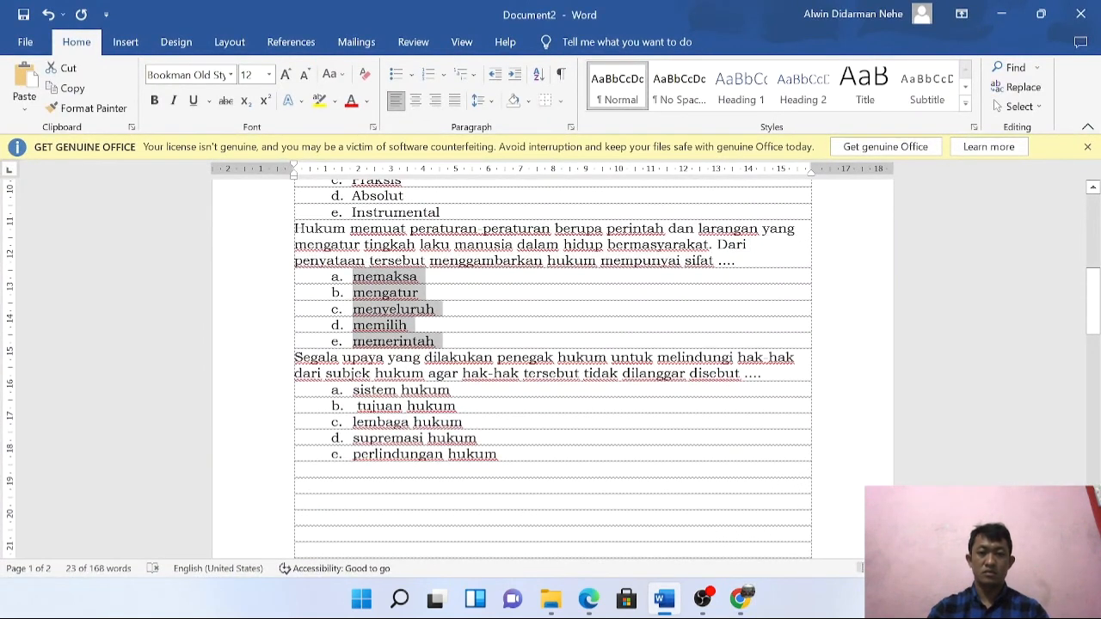
pyautogui.hotkey('ctrl', 'c')
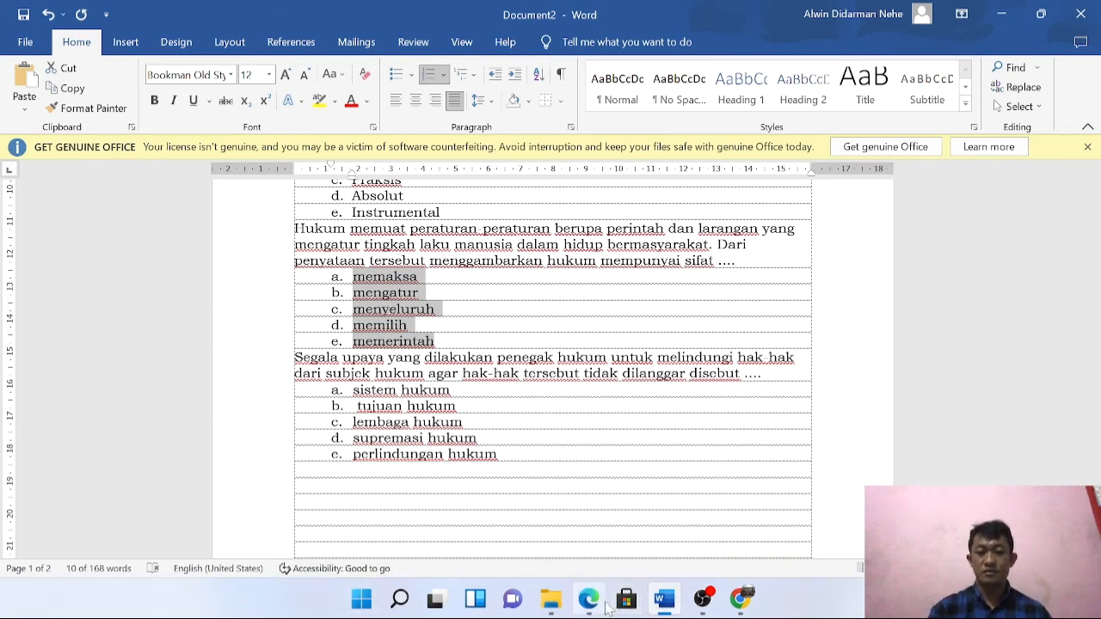
pyautogui.click(672, 607)
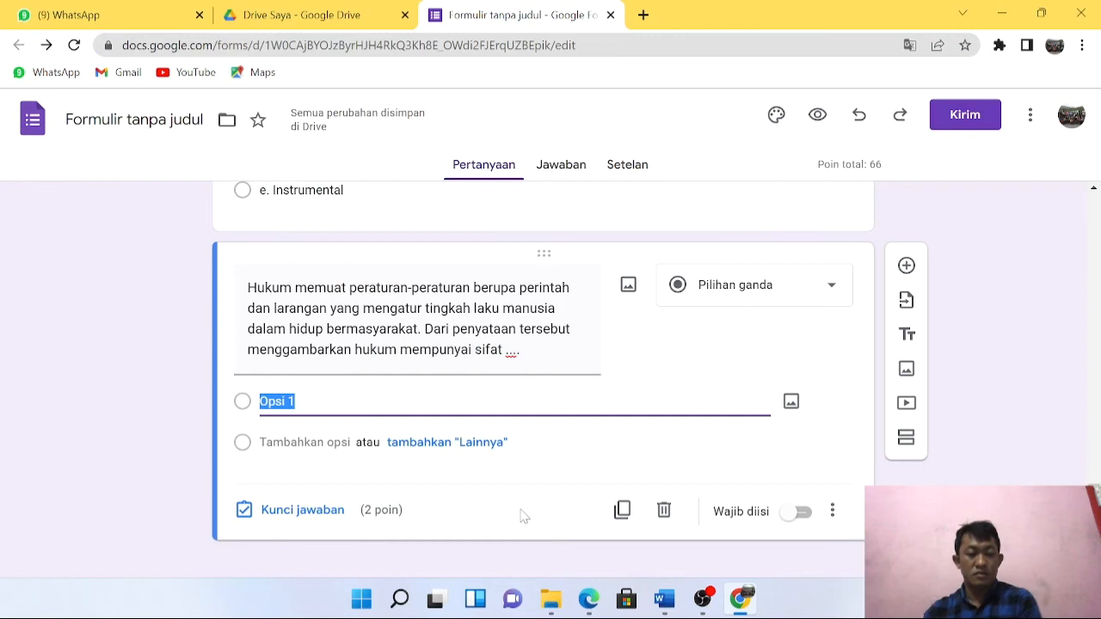
pyautogui.hotkey('ctrl', 'v')
# Set the answer key to 20 points, make it required, and add a new question.
pyautogui.scroll(-2, 523, 465)
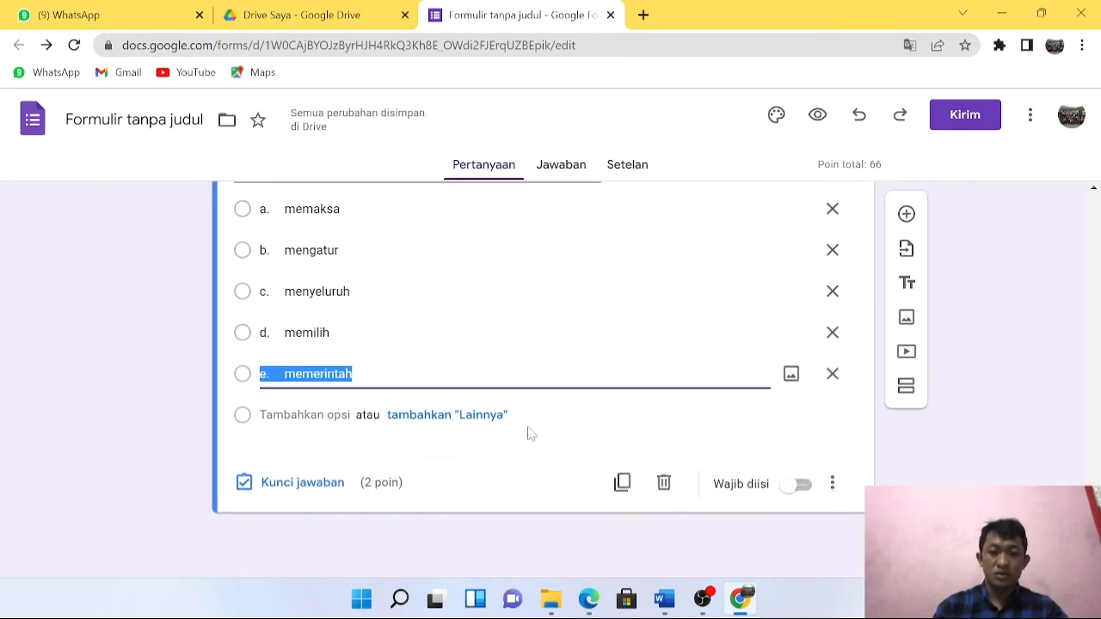
pyautogui.click(342, 484)
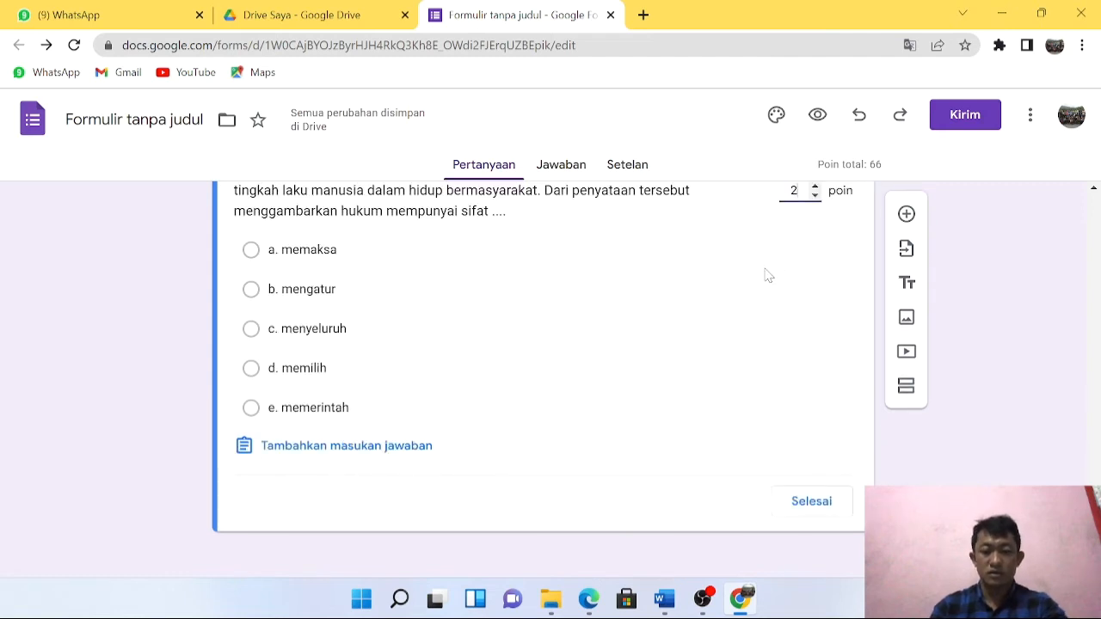
pyautogui.click(816, 506)
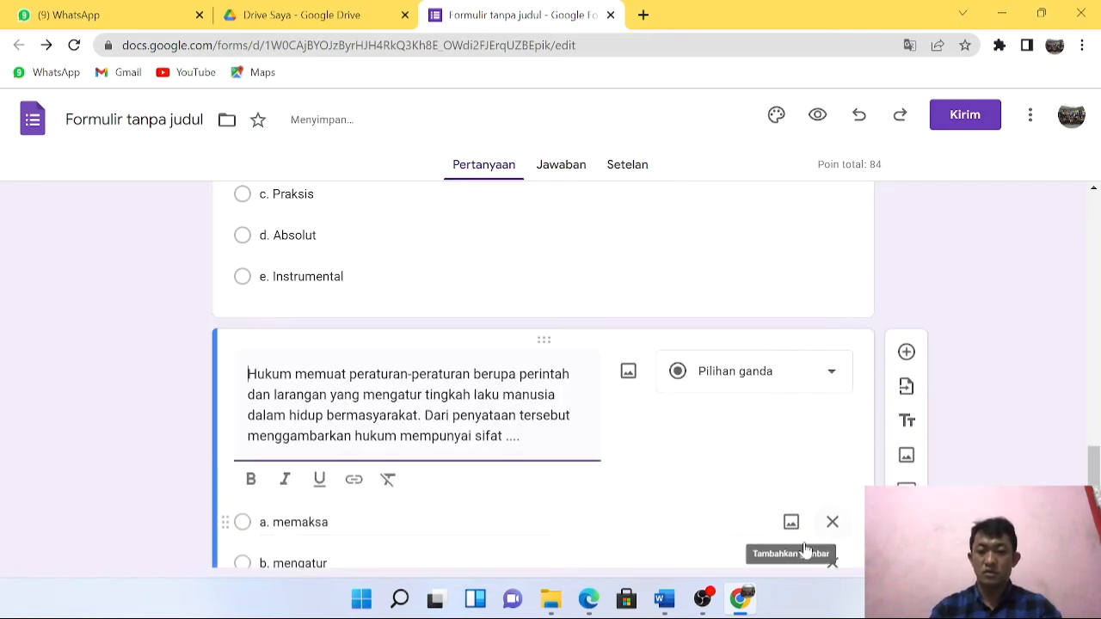
pyautogui.click(795, 486)
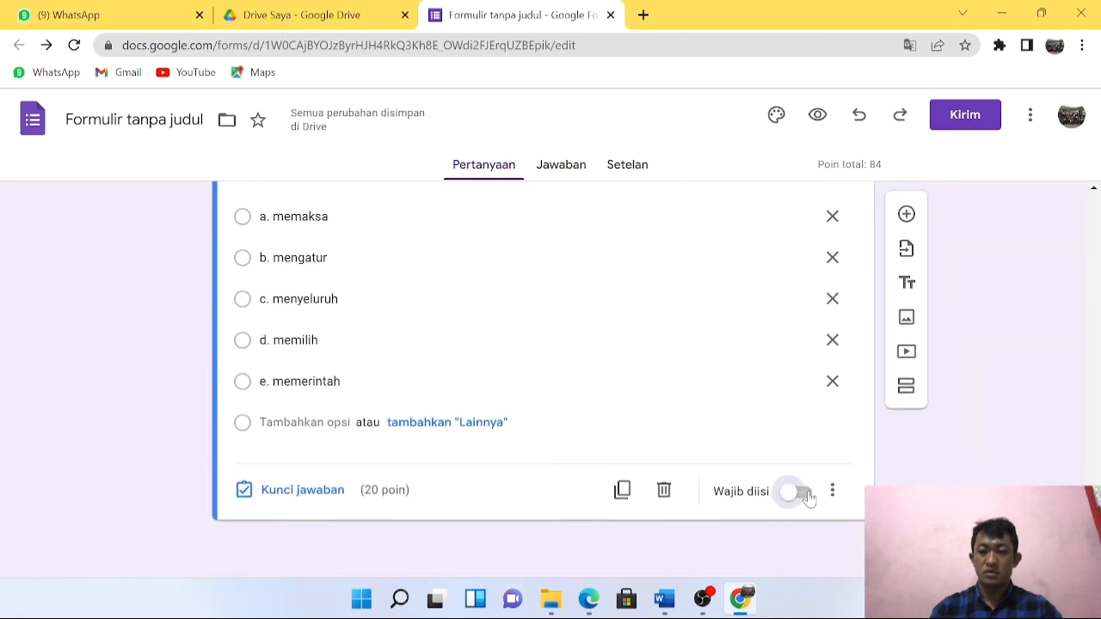
pyautogui.click(907, 215)
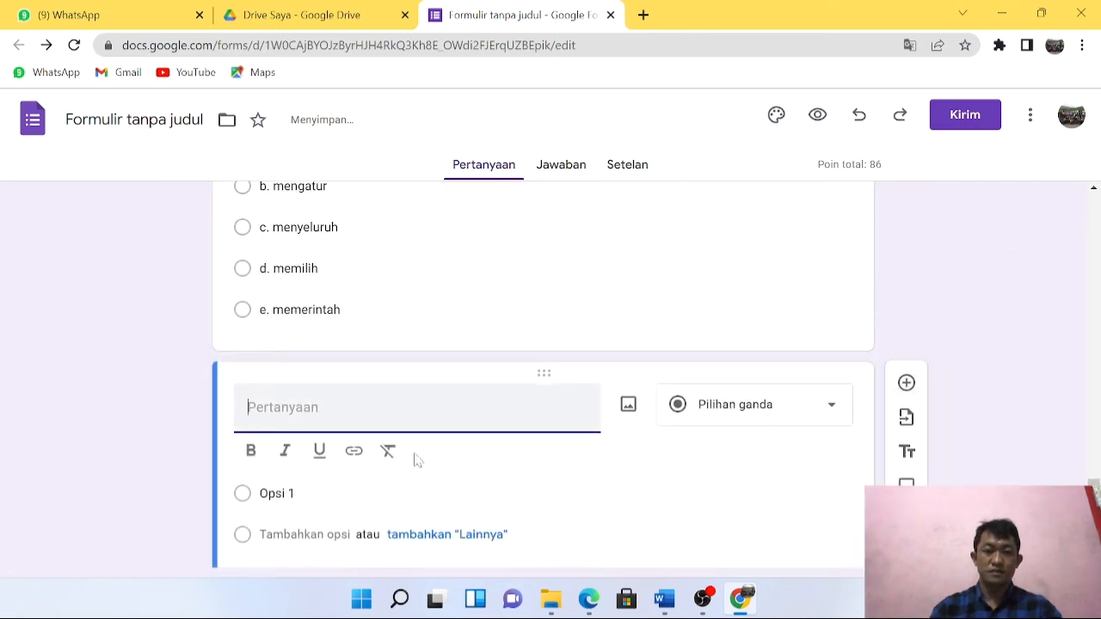
# Paste the question 'Segala upaya…' from Word into the new question.
pyautogui.click(665, 599)
pyautogui.scroll(-2, 551, 370)
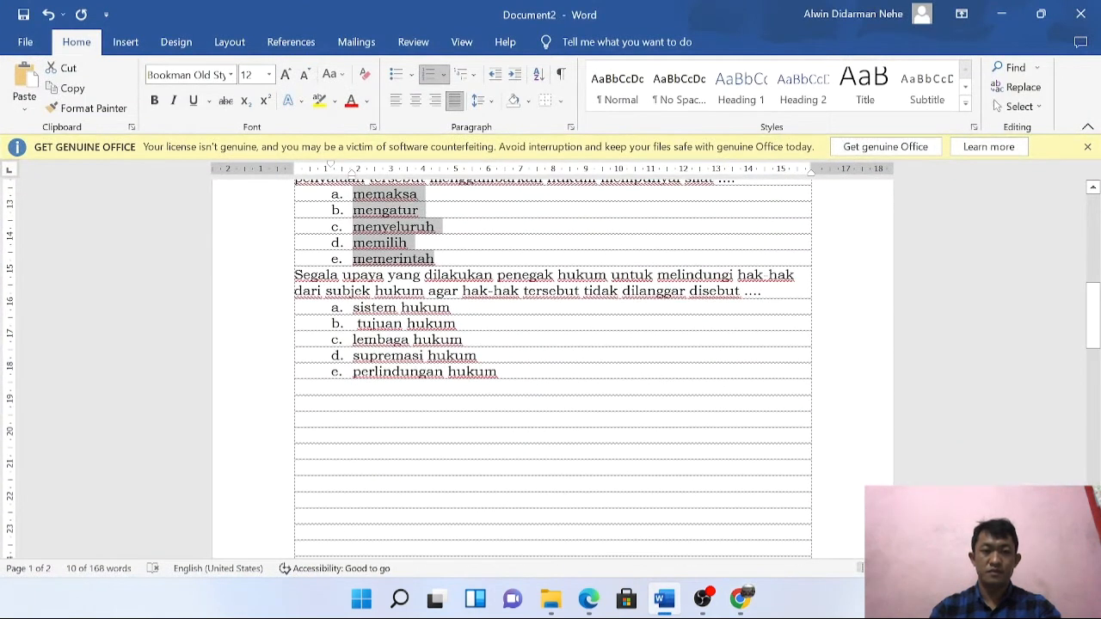
pyautogui.moveTo(294, 276); pyautogui.dragTo(764, 295)
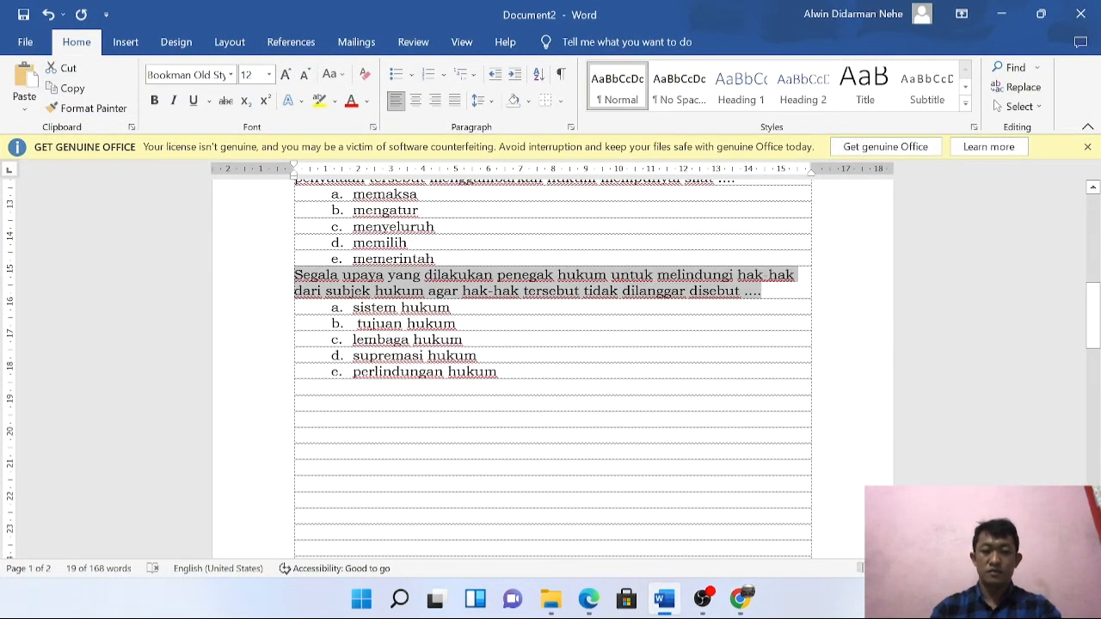
pyautogui.click(665, 600)
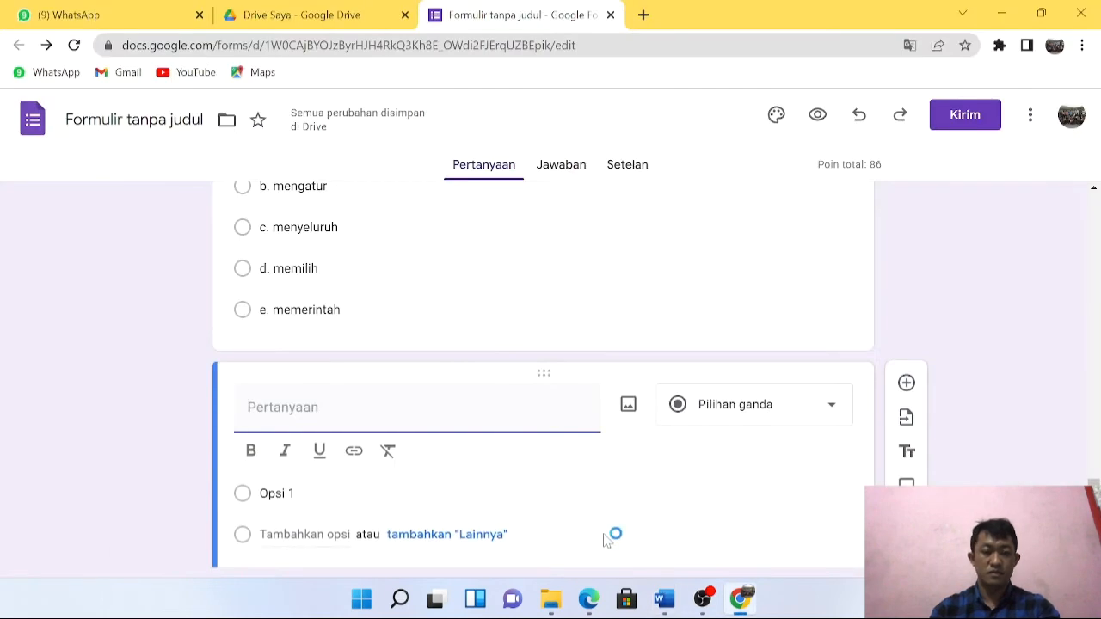
pyautogui.hotkey('ctrl', 'v')
# Paste the five options, sistem hukum to perlindungan hukum, as the answer choices.
pyautogui.press('Tab')
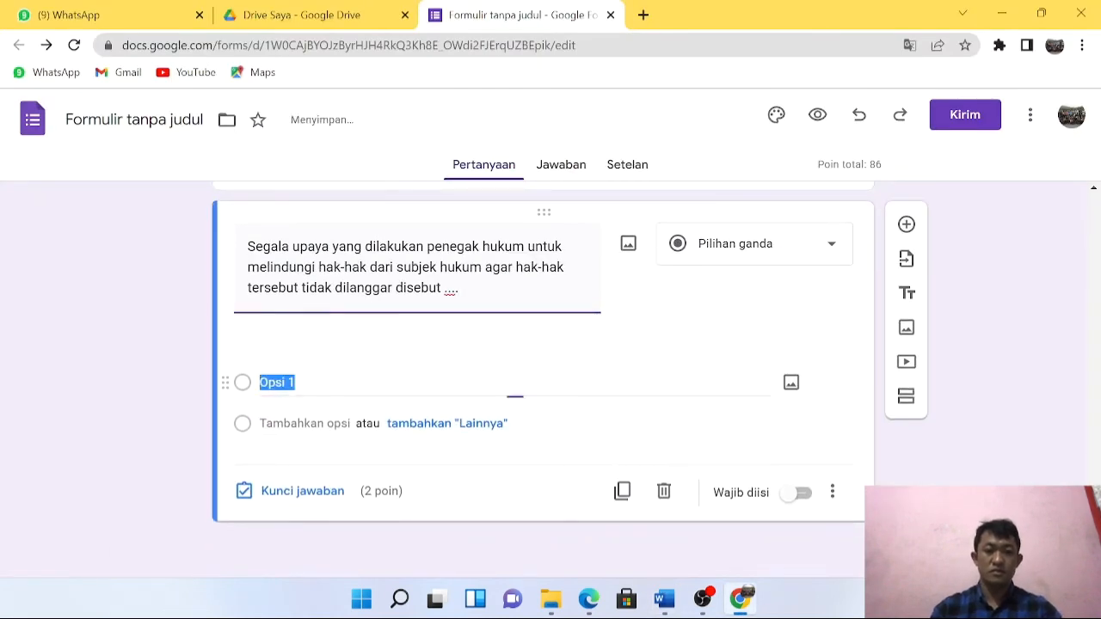
pyautogui.click(664, 600)
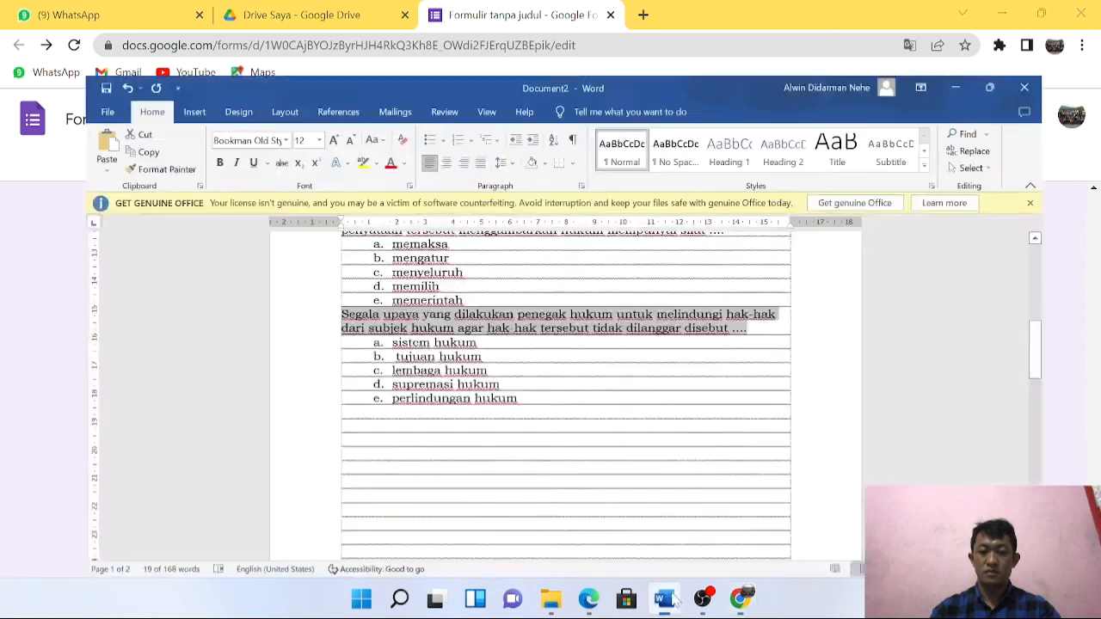
pyautogui.moveTo(353, 307); pyautogui.dragTo(497, 372)
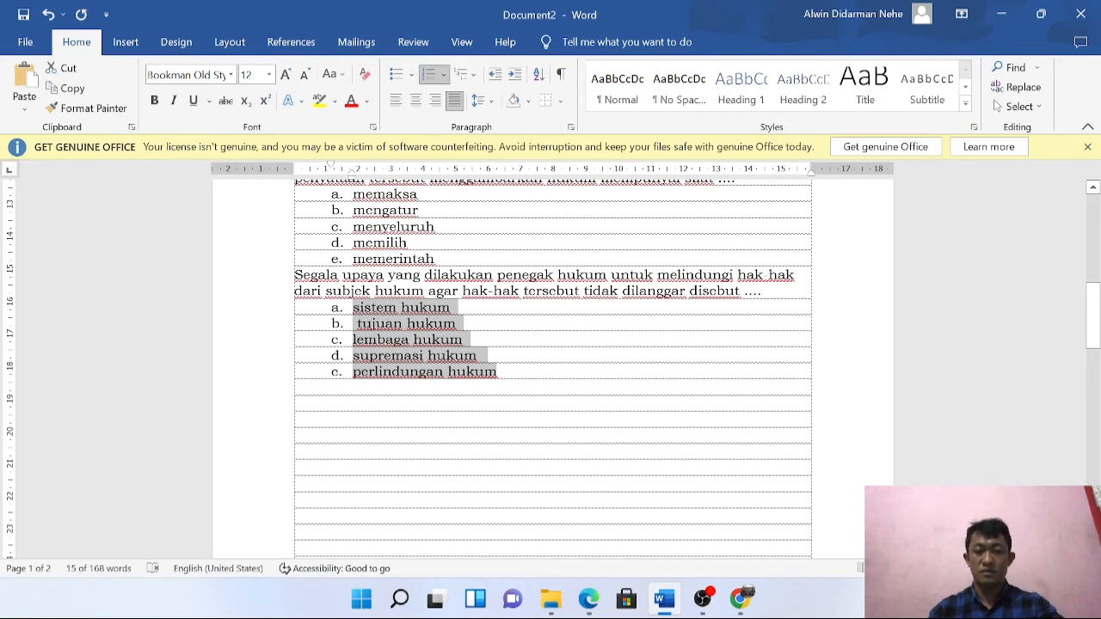
pyautogui.hotkey('alt', 'Tab')
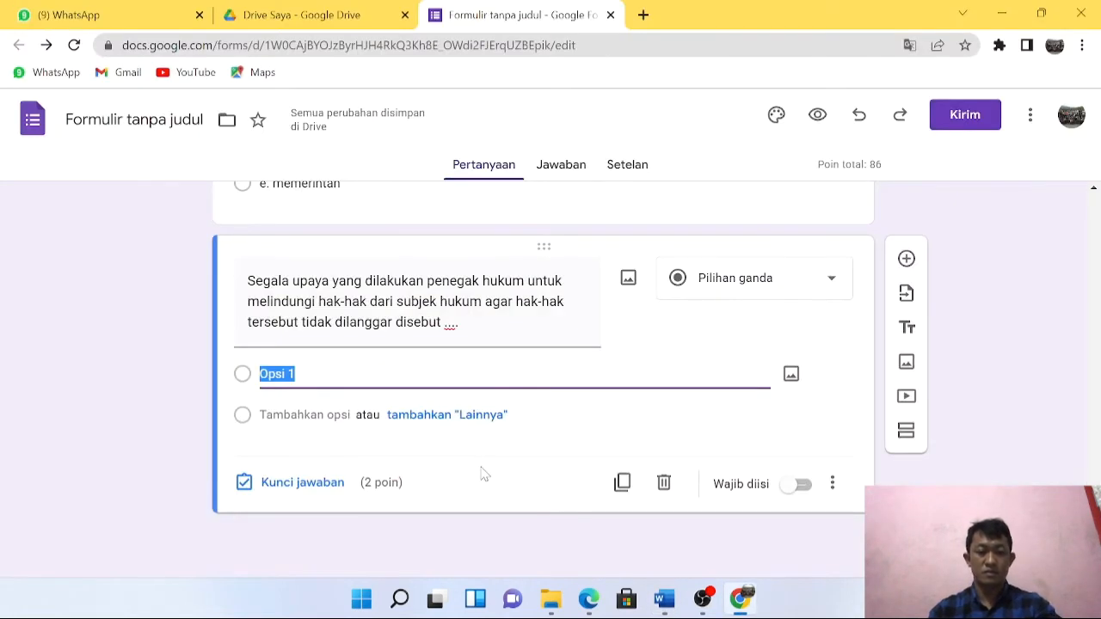
pyautogui.hotkey('ctrl', 'v')
# Give the question 20 points in its answer key and make it required.
pyautogui.scroll(-2, 577, 454)
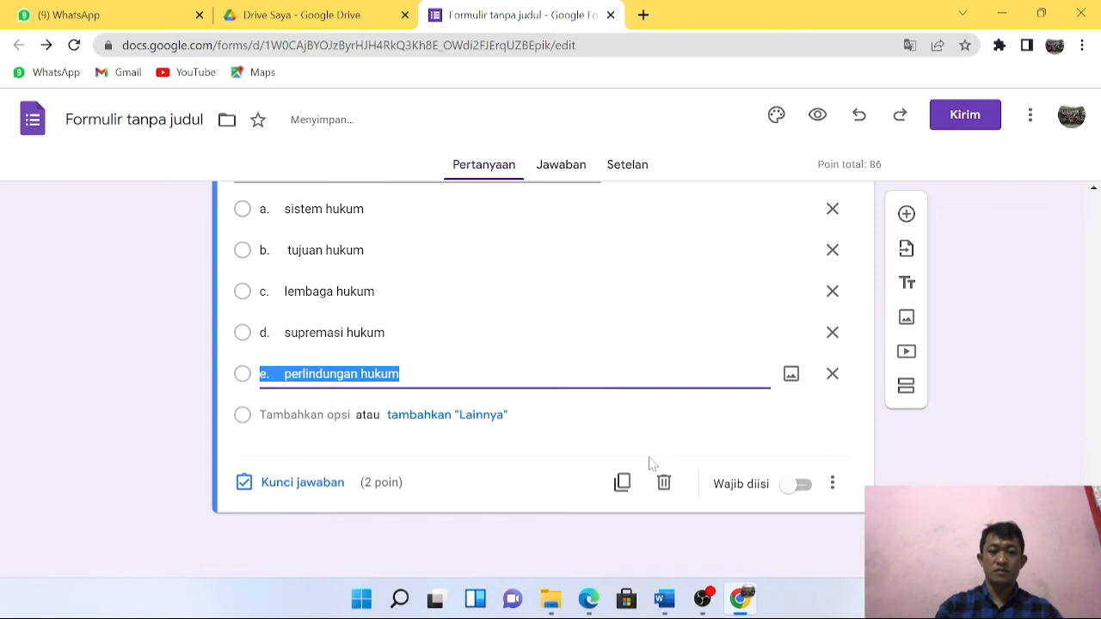
pyautogui.click(301, 482)
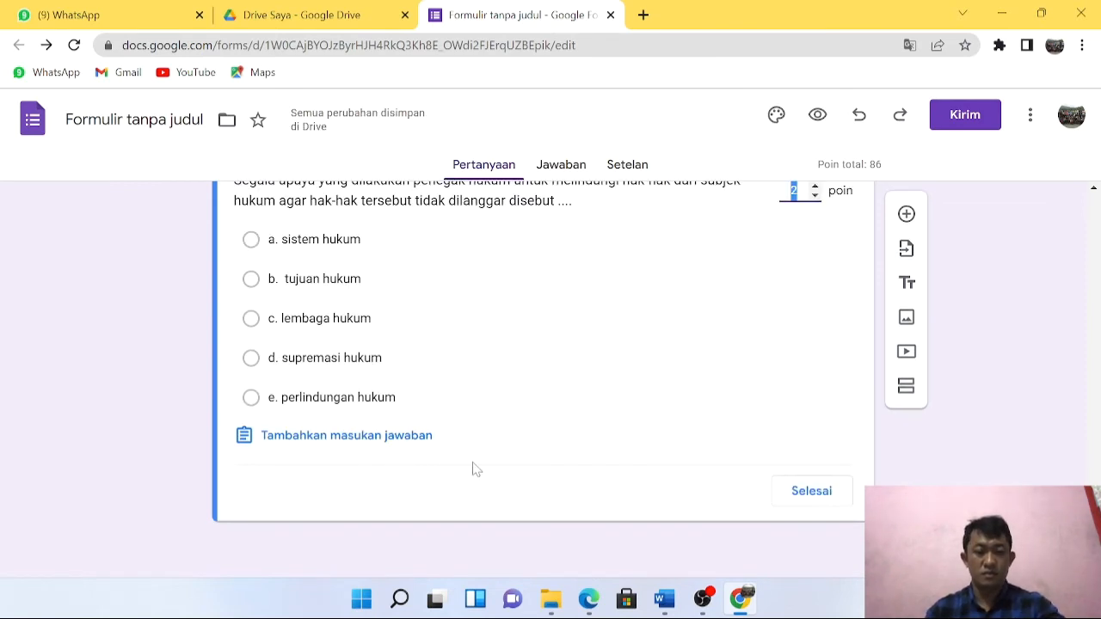
pyautogui.click(805, 494)
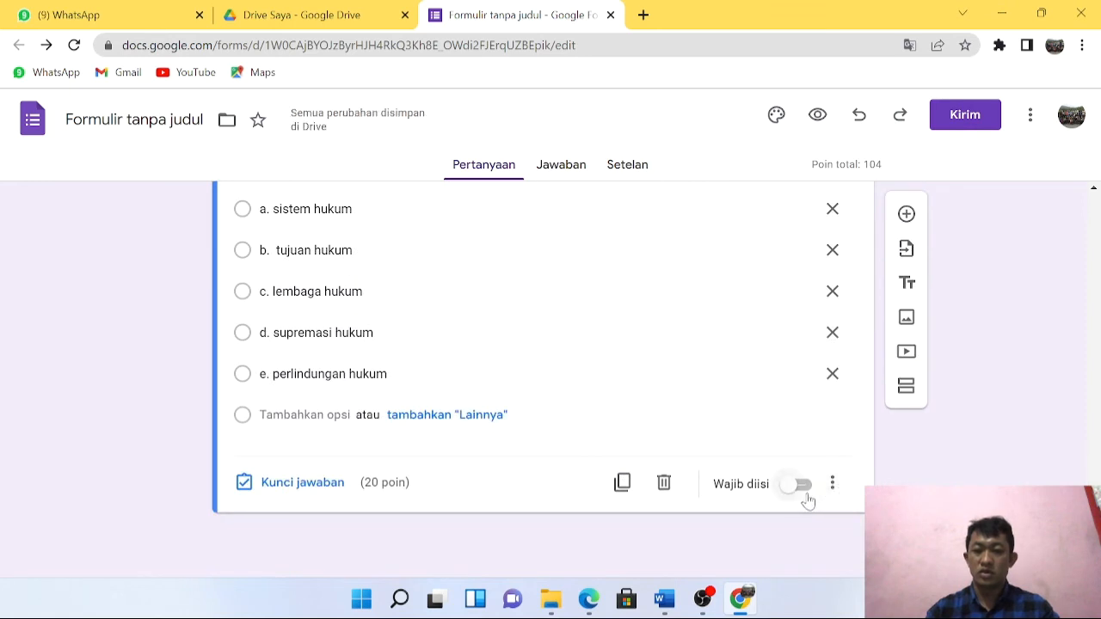
pyautogui.click(805, 489)
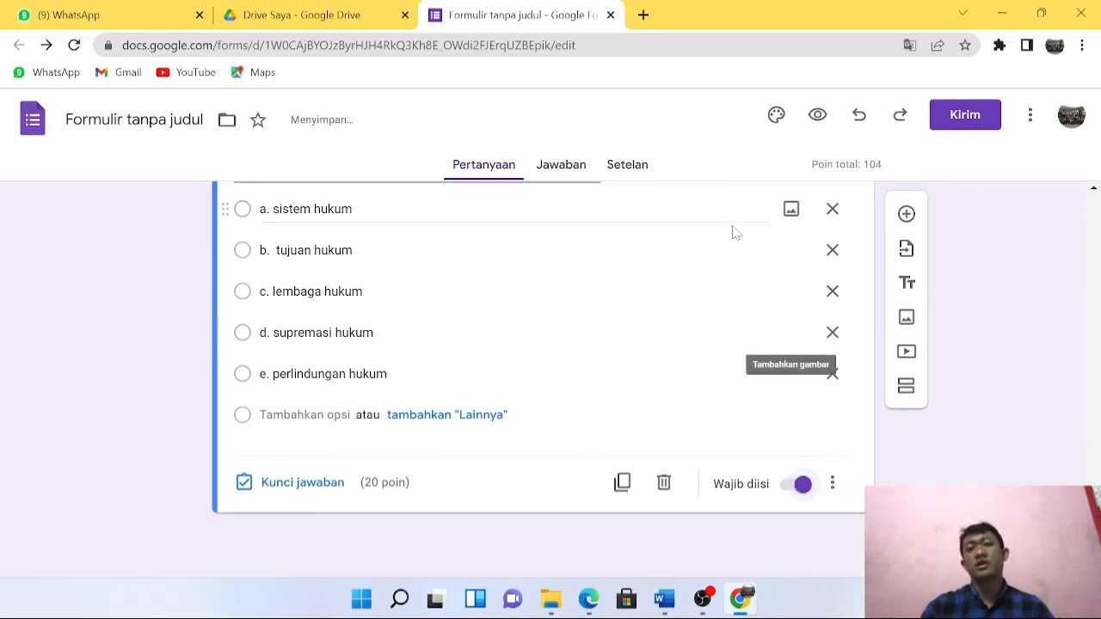
pyautogui.scroll(15, 837, 403)
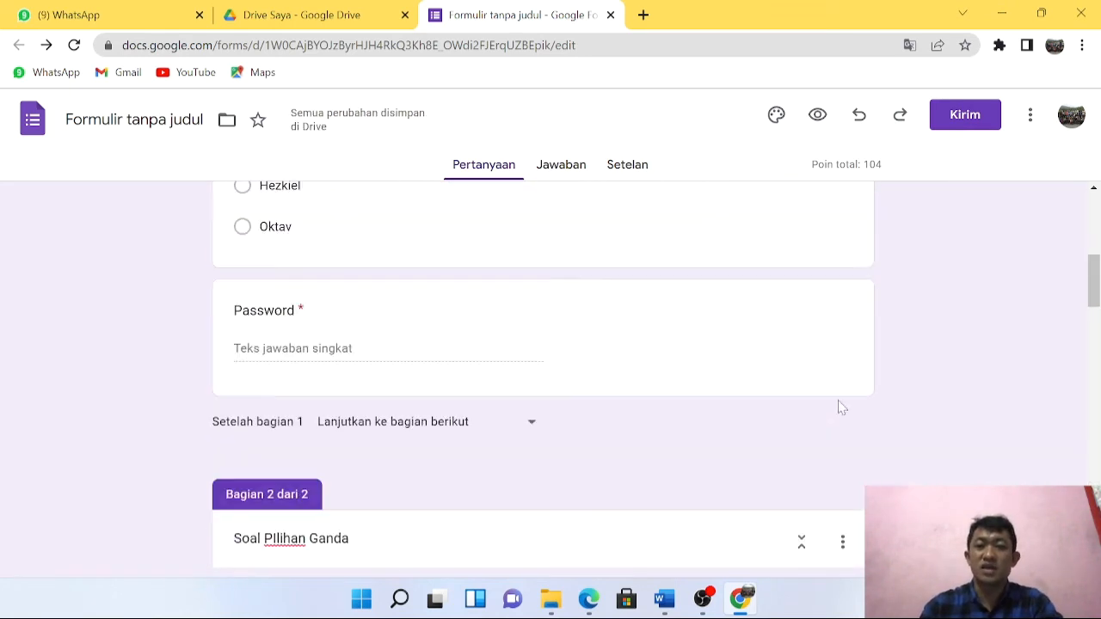
# Scroll through both sections, checking the Password question, then select the 'nama' question card.
pyautogui.scroll(5, 718, 387)
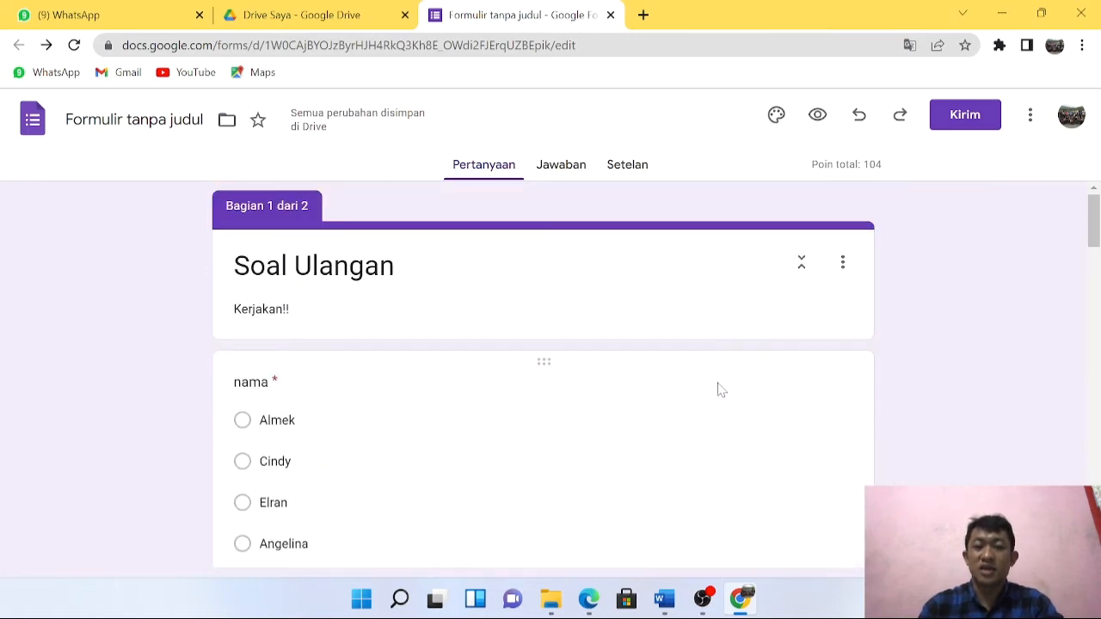
pyautogui.click(746, 418)
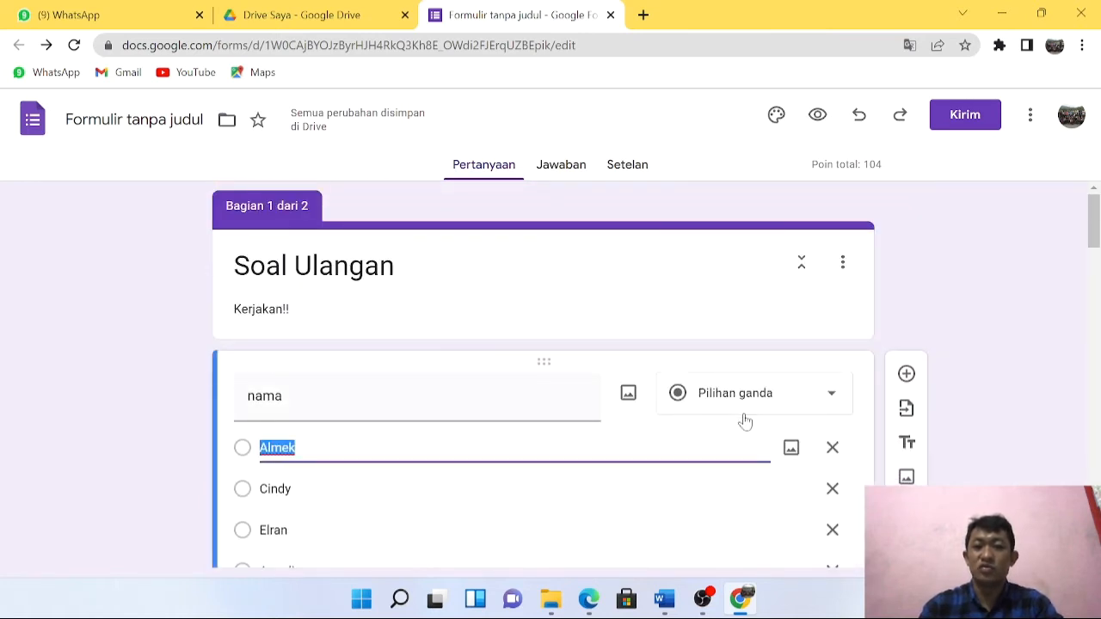
pyautogui.scroll(-5, 732, 413)
pyautogui.click(656, 309)
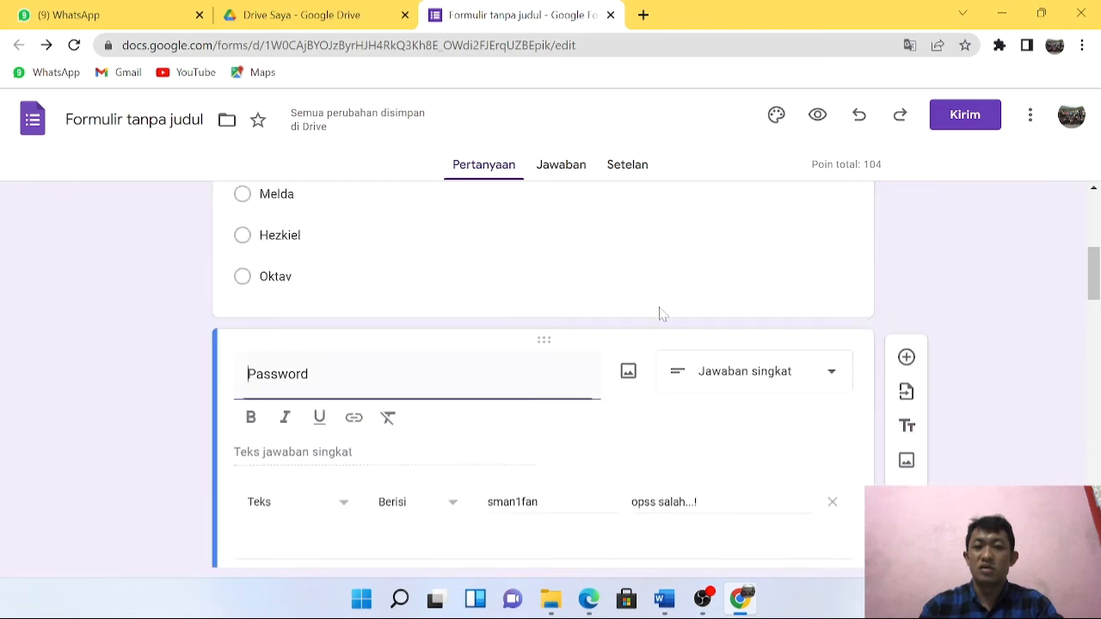
pyautogui.scroll(-5, 723, 417)
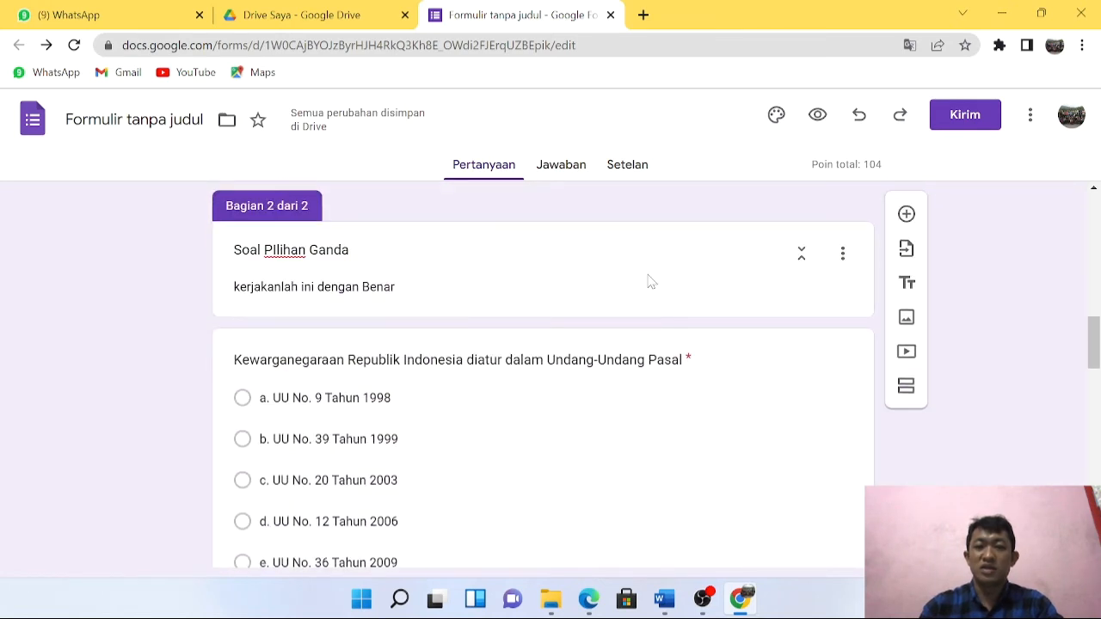
pyautogui.scroll(-4, 741, 461)
pyautogui.scroll(5, 735, 438)
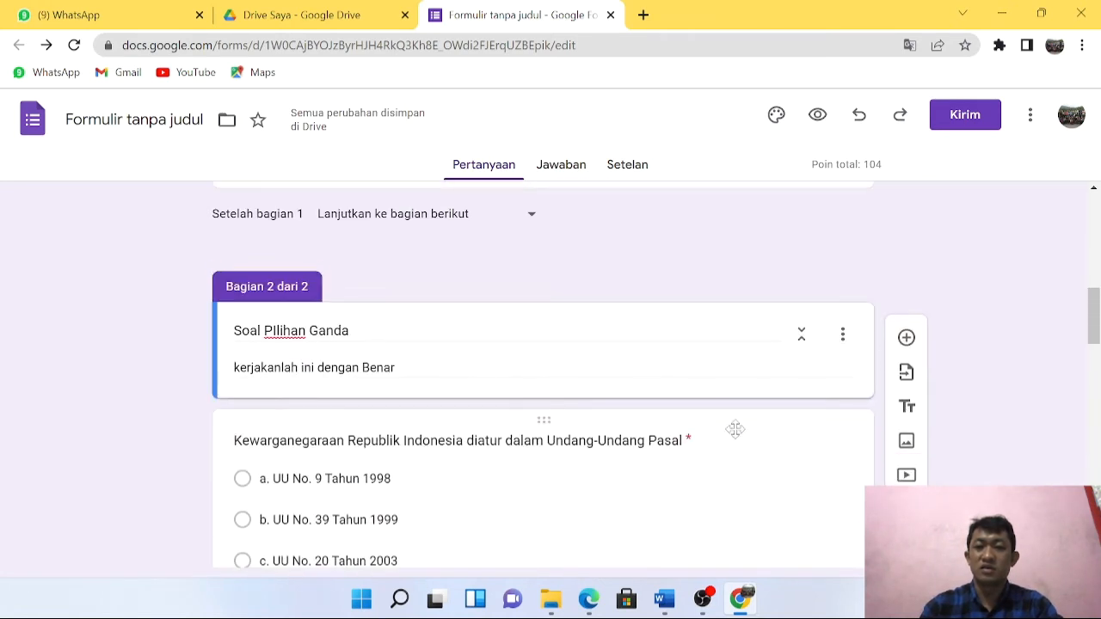
pyautogui.scroll(-3, 720, 428)
pyautogui.scroll(1, 644, 405)
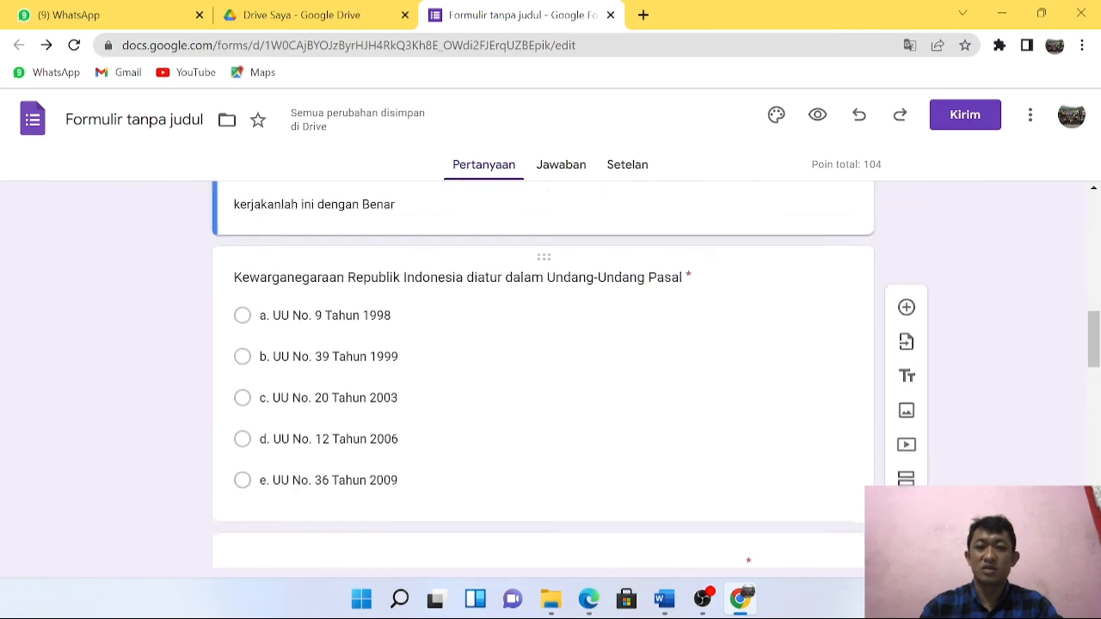
pyautogui.scroll(10, 683, 393)
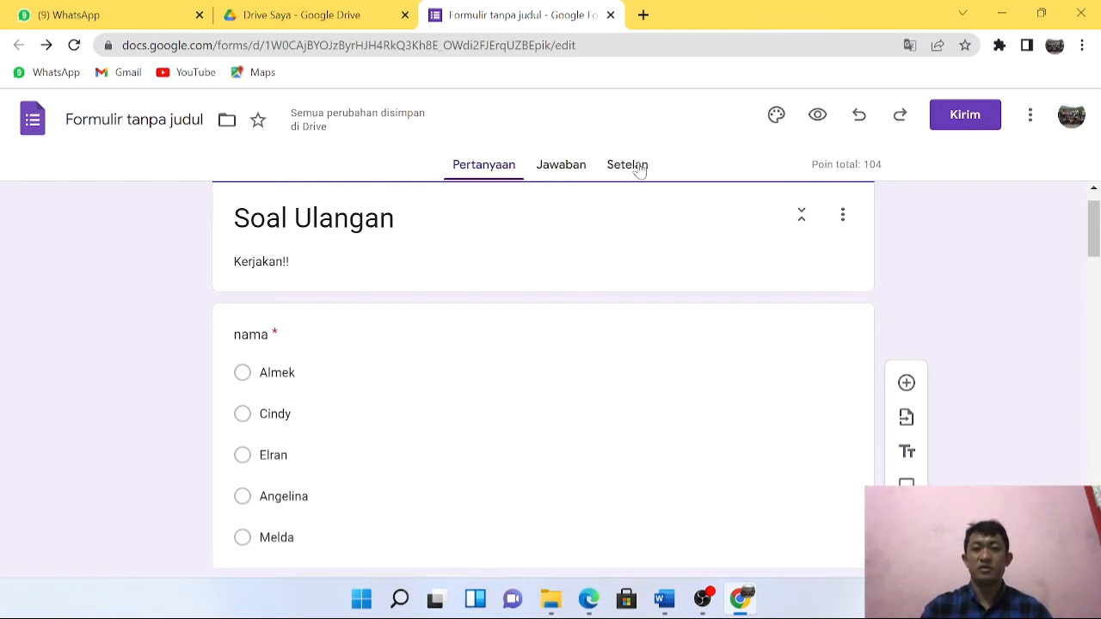
pyautogui.scroll(-4, 573, 319)
pyautogui.scroll(3, 585, 359)
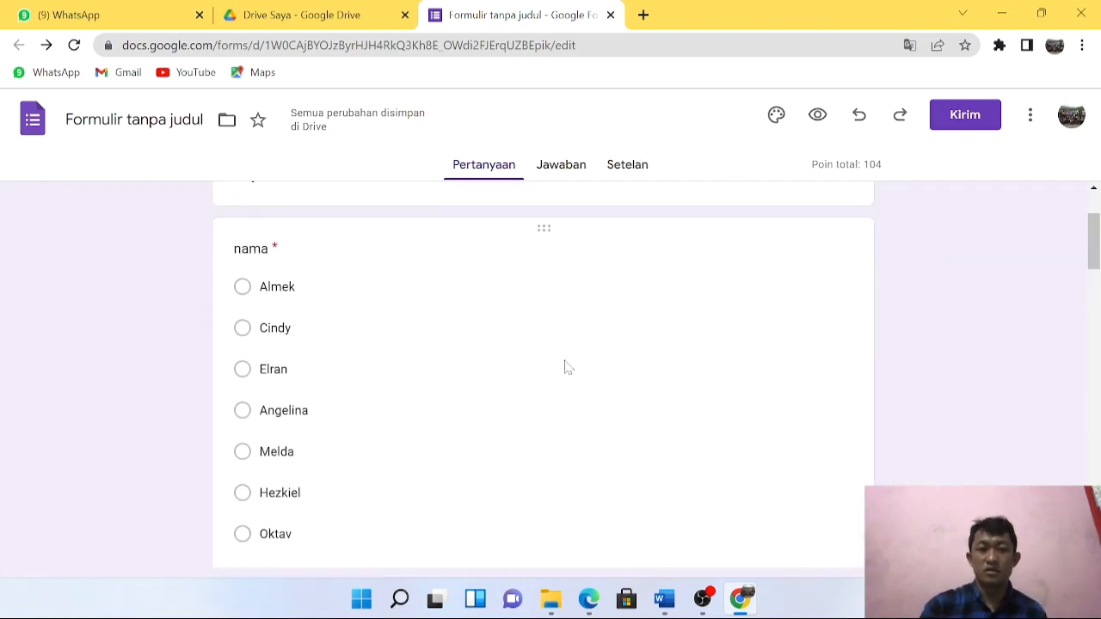
pyautogui.click(515, 360)
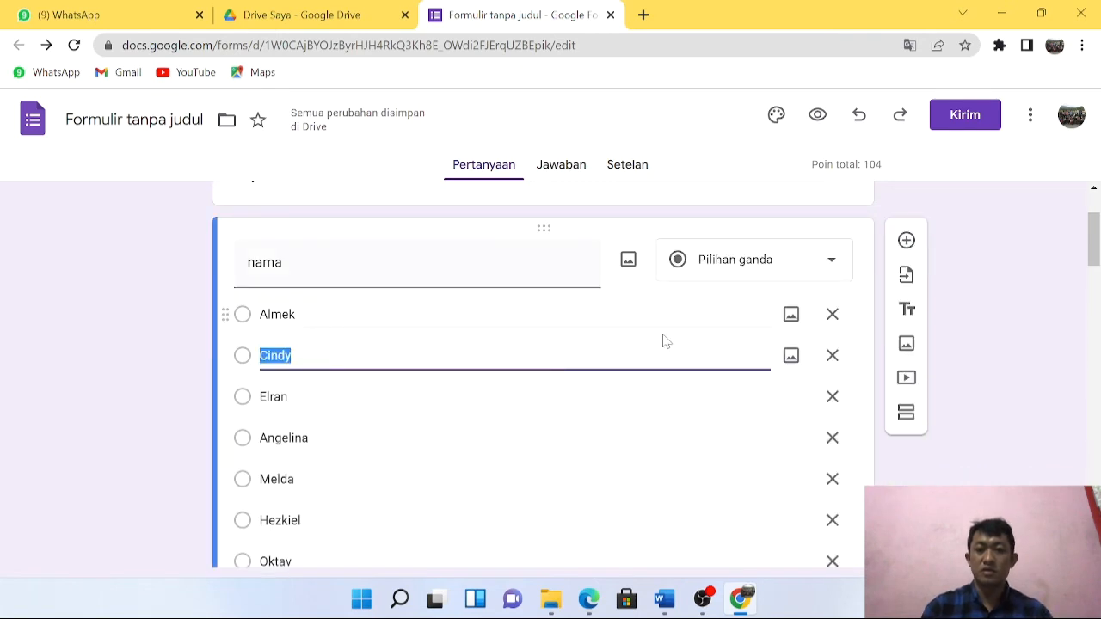
pyautogui.scroll(-4, 663, 340)
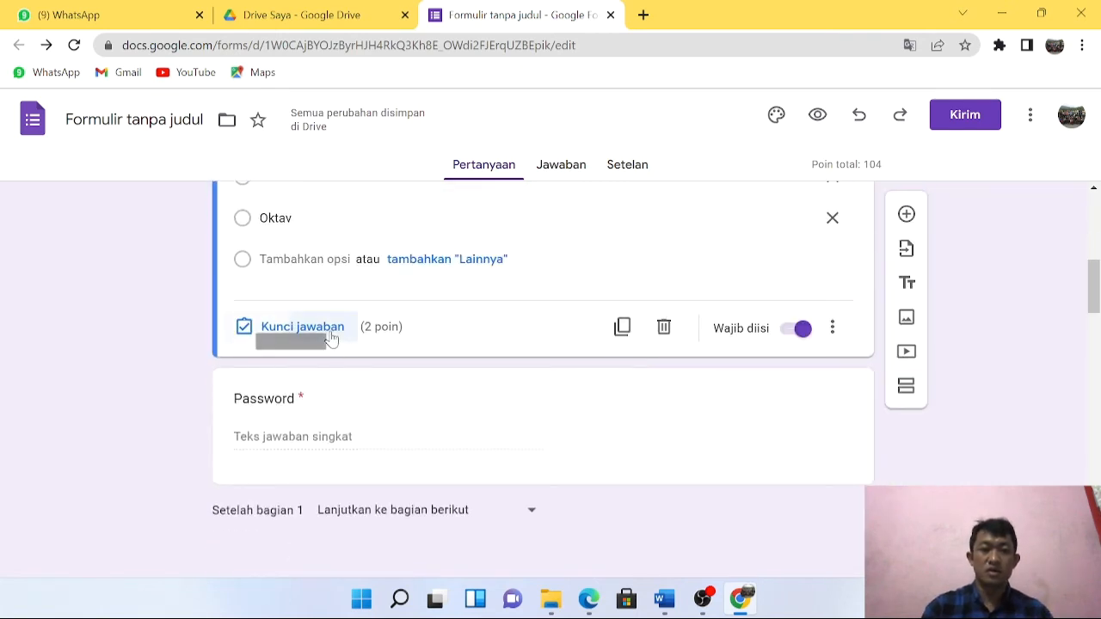
# Change the 'nama' question's points to 0 in its answer key.
pyautogui.click(303, 327)
pyautogui.scroll(-3, 688, 388)
pyautogui.scroll(2, 714, 387)
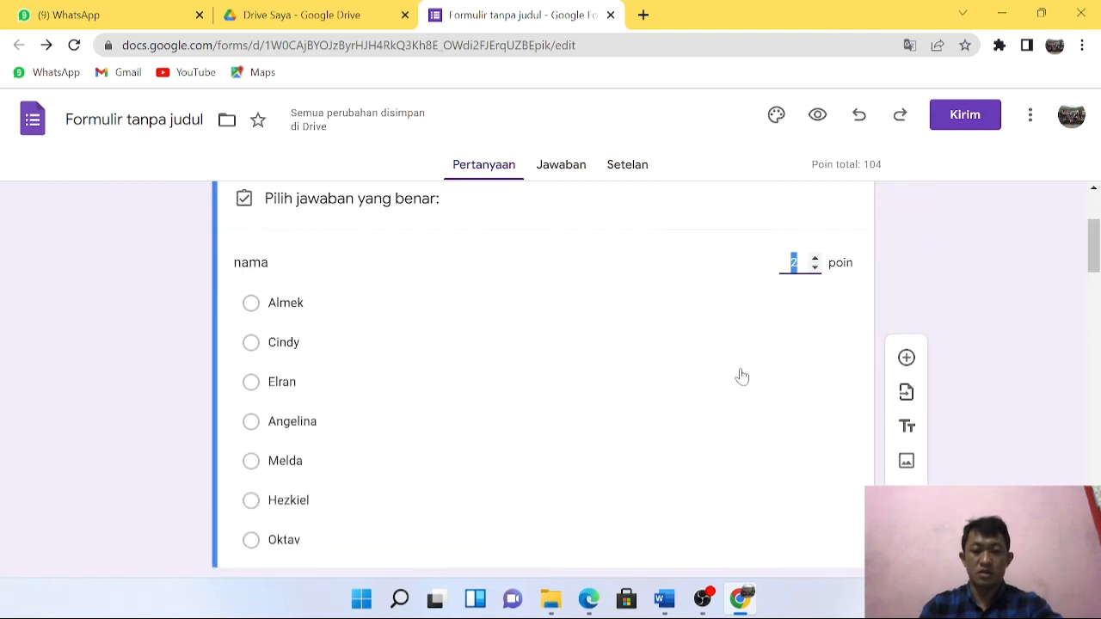
pyautogui.write('0')
pyautogui.scroll(-4, 786, 395)
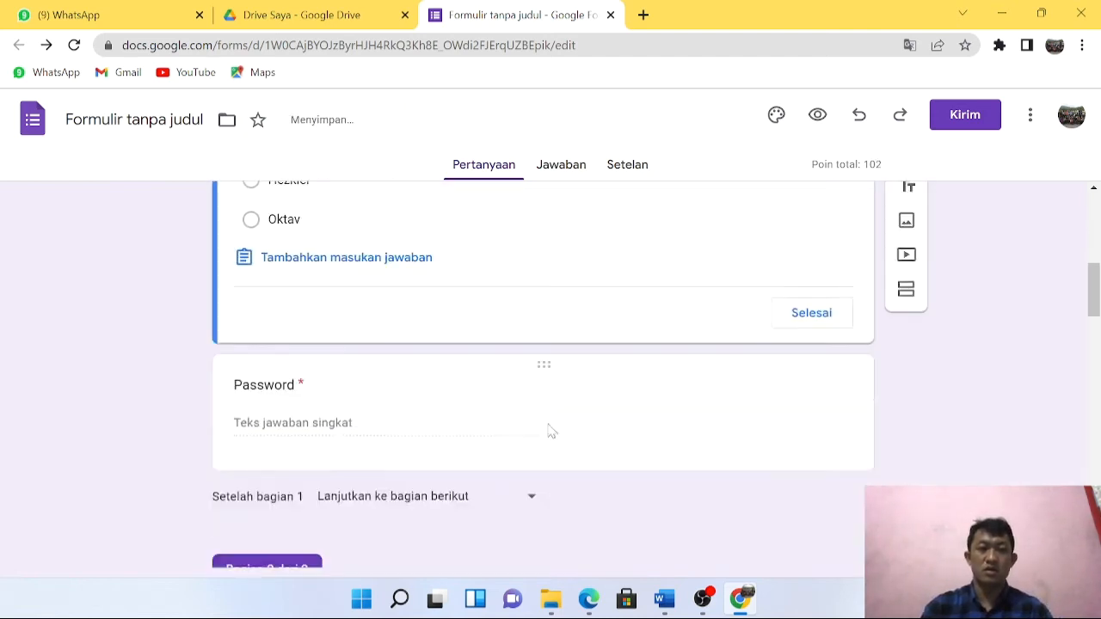
pyautogui.scroll(-2, 551, 430)
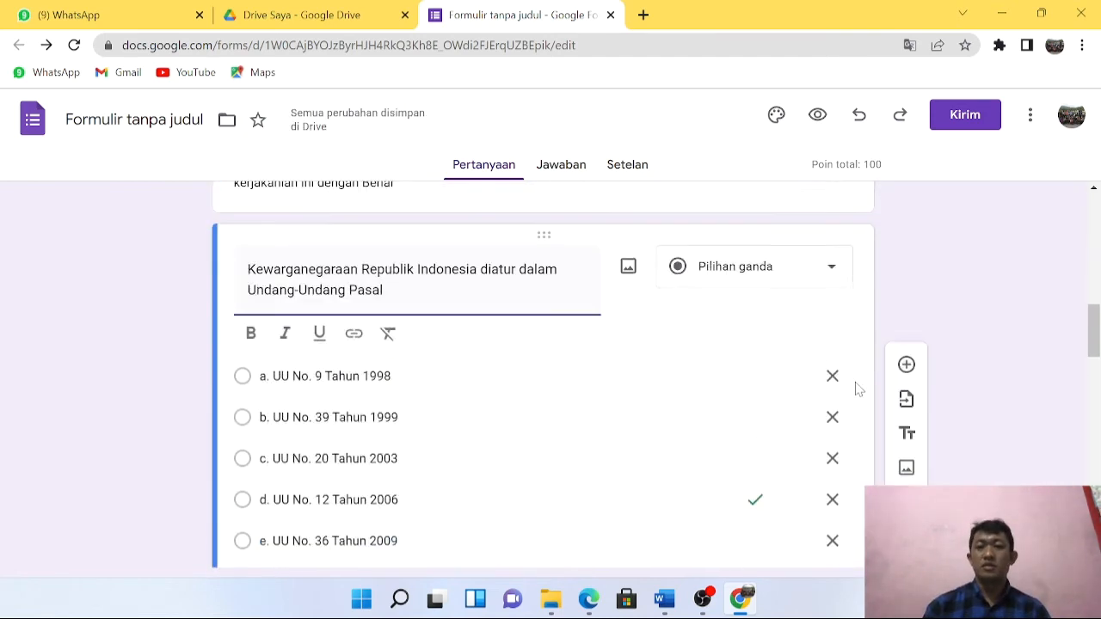
pyautogui.scroll(1, 857, 388)
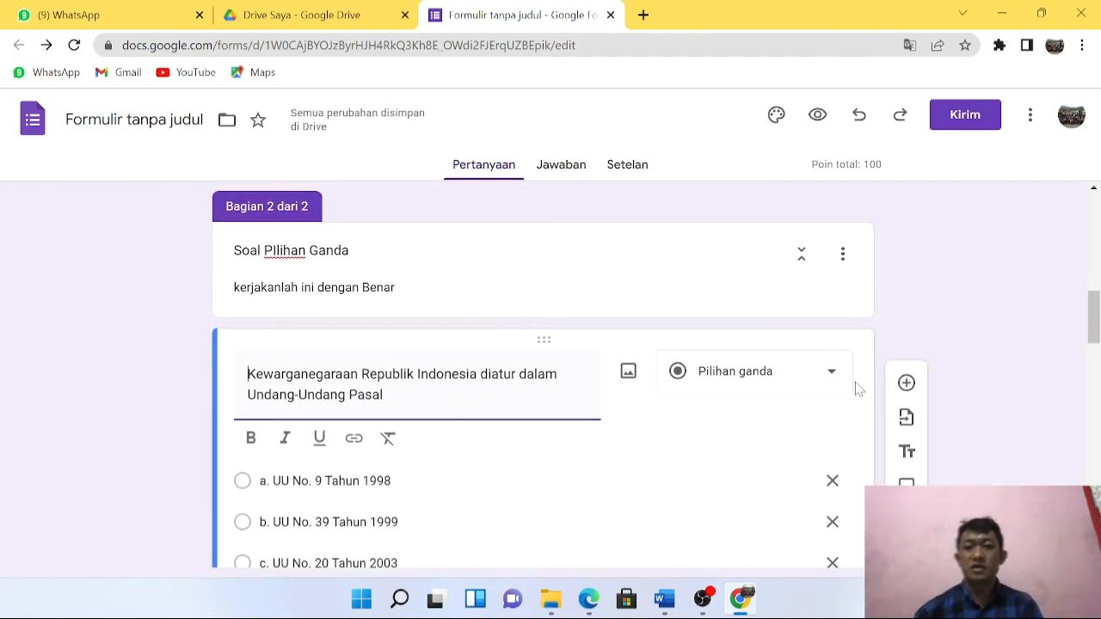
pyautogui.scroll(-3, 850, 371)
pyautogui.scroll(-5, 850, 371)
pyautogui.scroll(10, 851, 357)
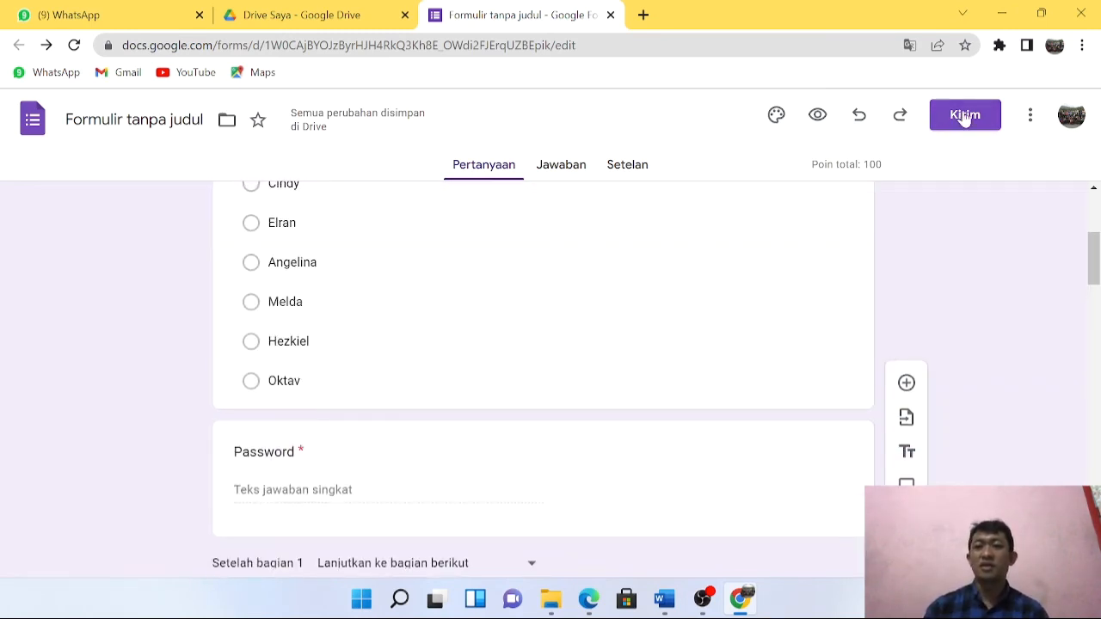
# Shorten the form's share link and copy the forms.gle URL.
pyautogui.click(965, 115)
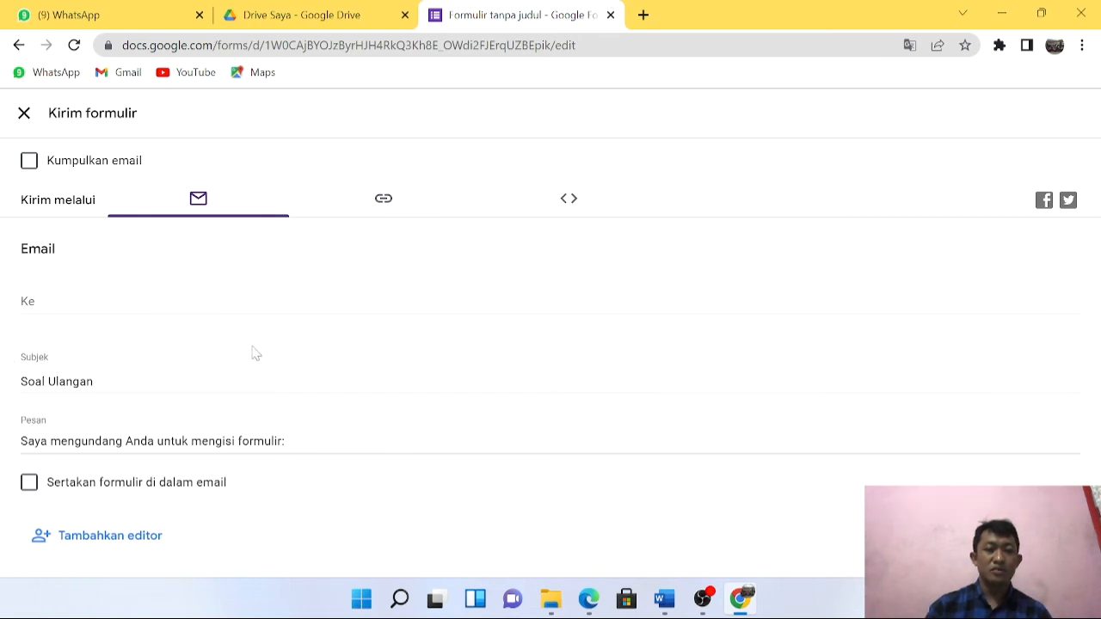
pyautogui.click(29, 162)
pyautogui.click(28, 162)
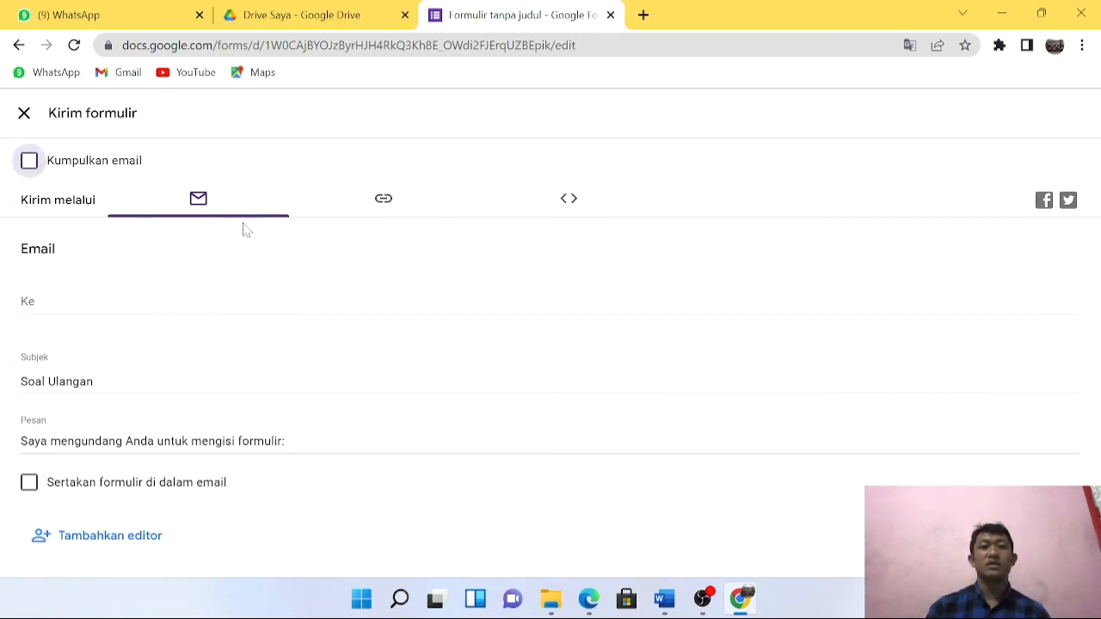
pyautogui.click(385, 203)
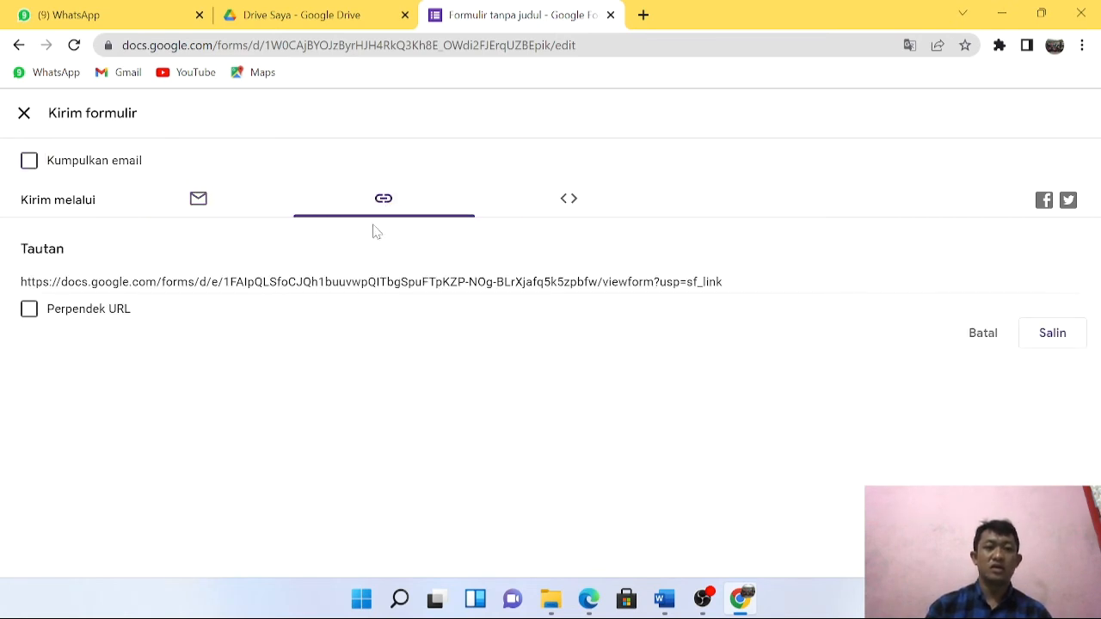
pyautogui.click(29, 312)
pyautogui.hotkey('ctrl', 'c')
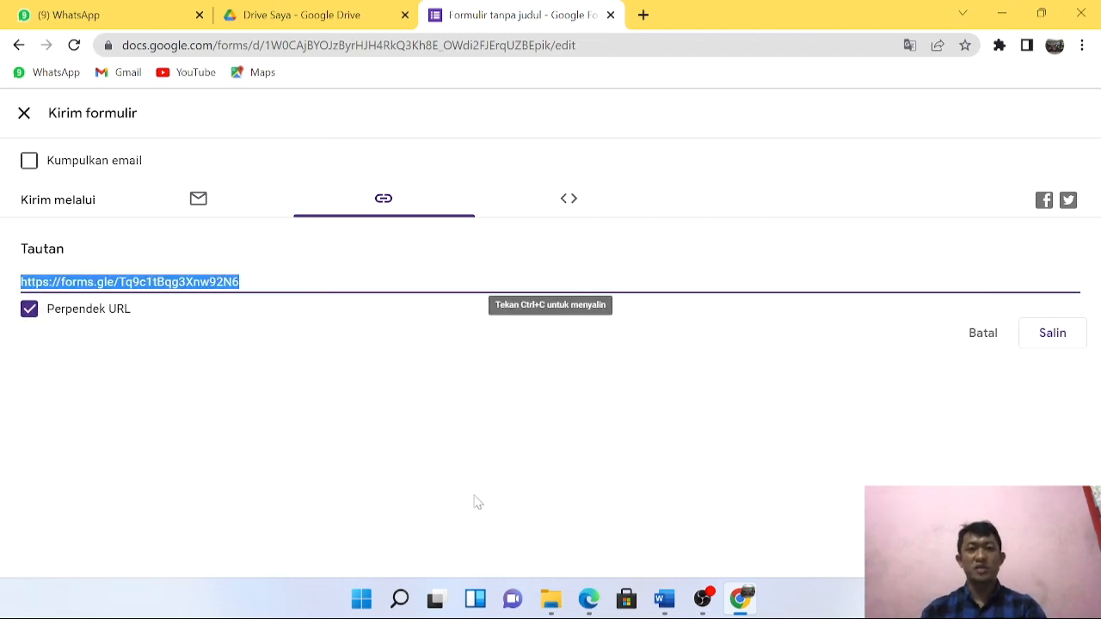
pyautogui.click(1052, 335)
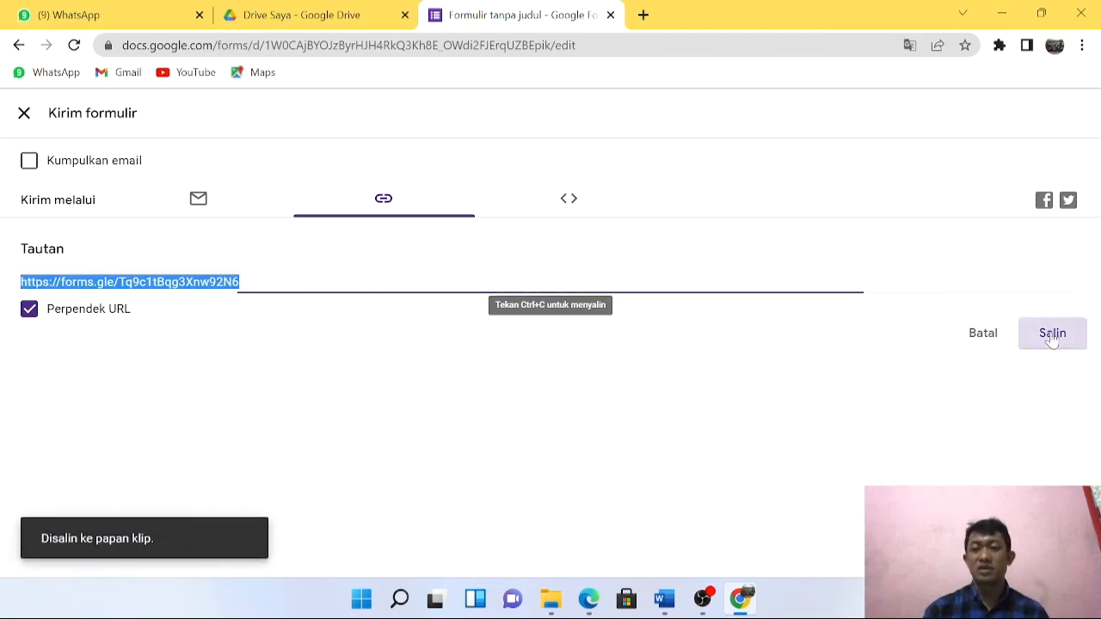
# Turn on collecting respondents' emails and close the send dialog.
pyautogui.click(29, 167)
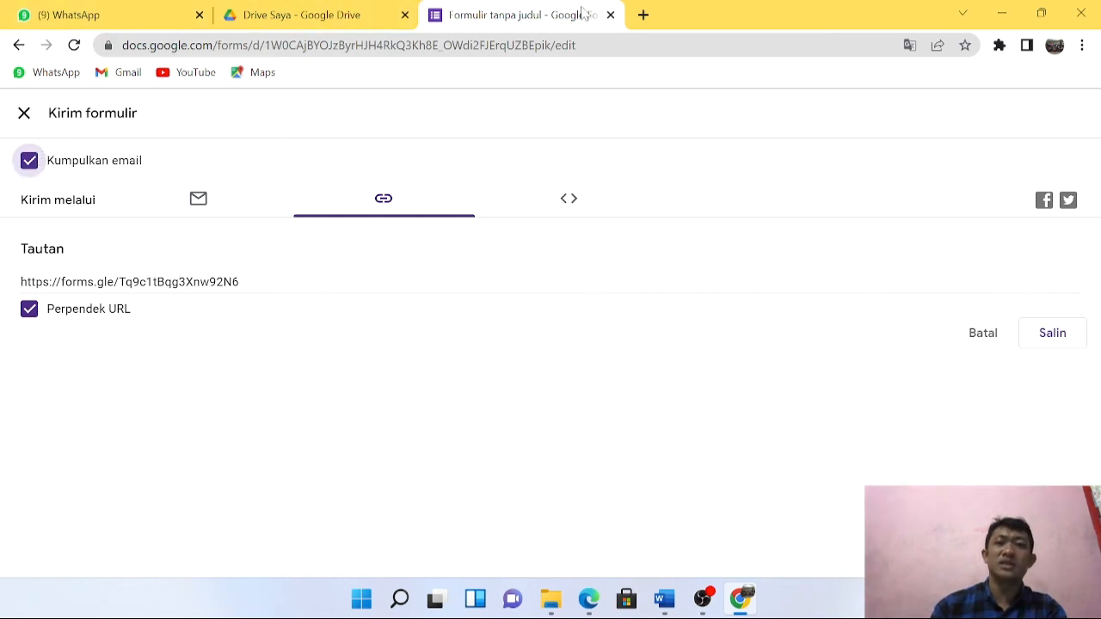
pyautogui.click(19, 45)
pyautogui.scroll(5, 652, 421)
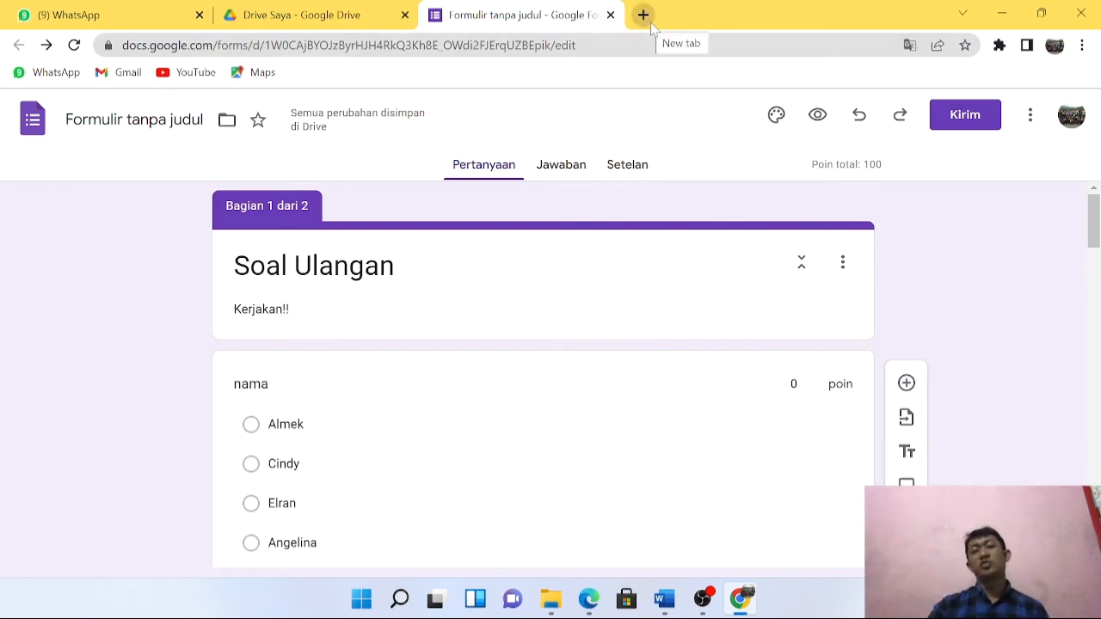
# Open a new maximized Chrome window and paste the forms.gle short link into the address bar.
pyautogui.click(1004, 19)
pyautogui.click(1012, 21)
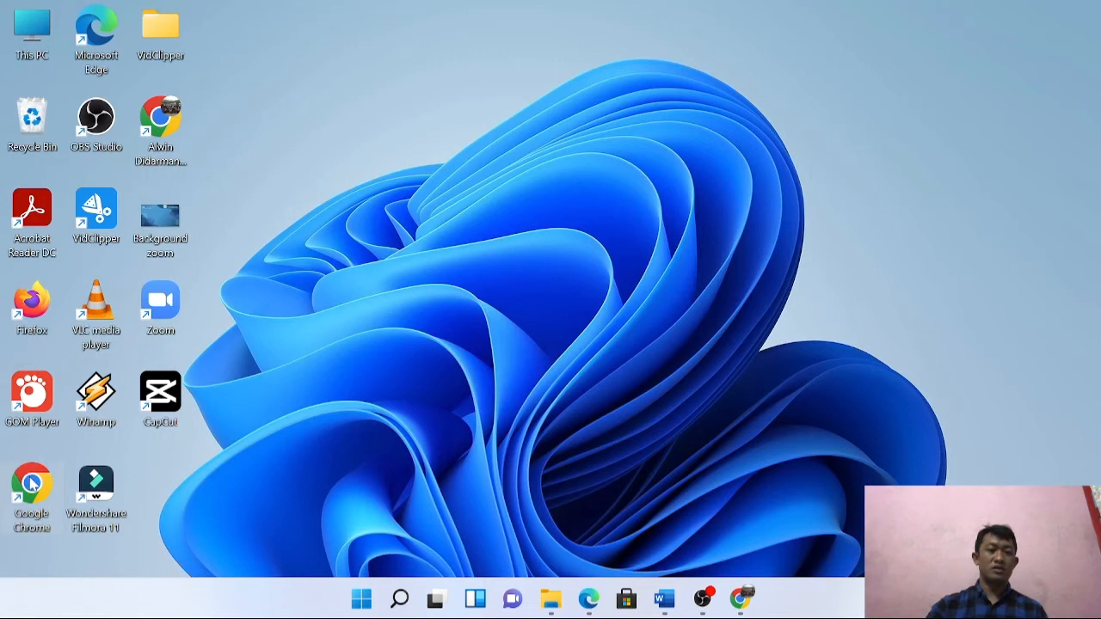
pyautogui.doubleClick(31, 484)
pyautogui.click(462, 254)
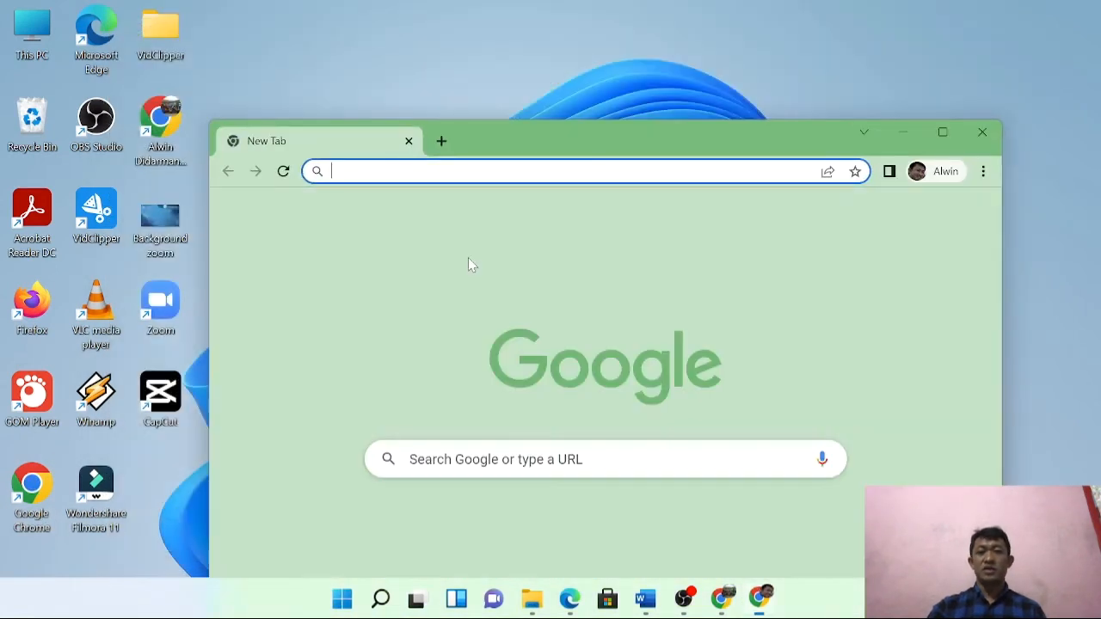
pyautogui.click(943, 131)
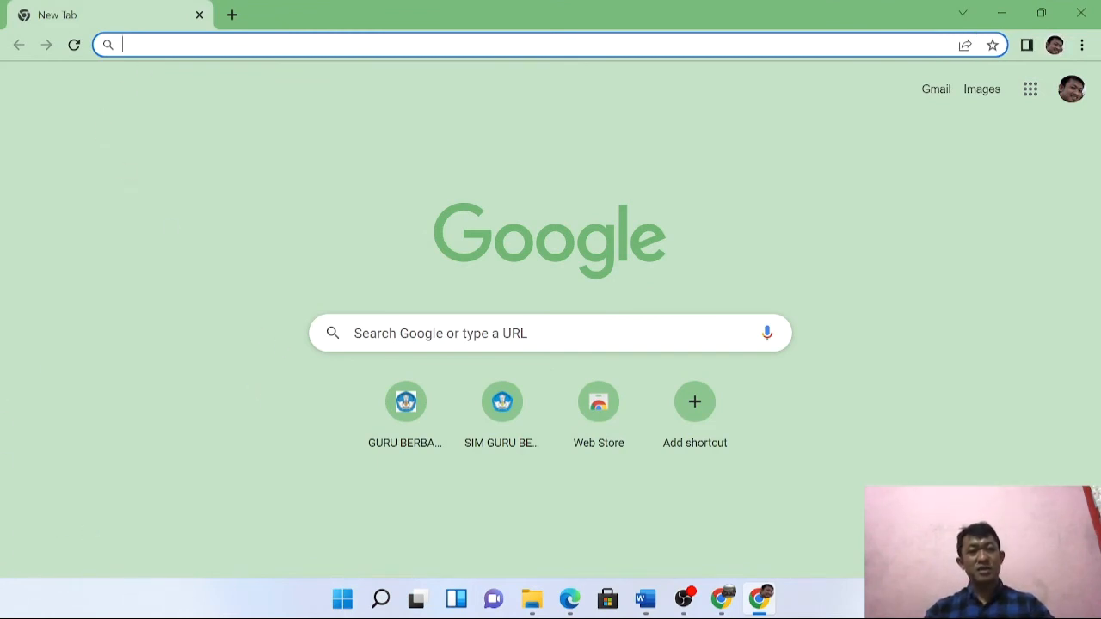
pyautogui.hotkey('ctrl', 'v')
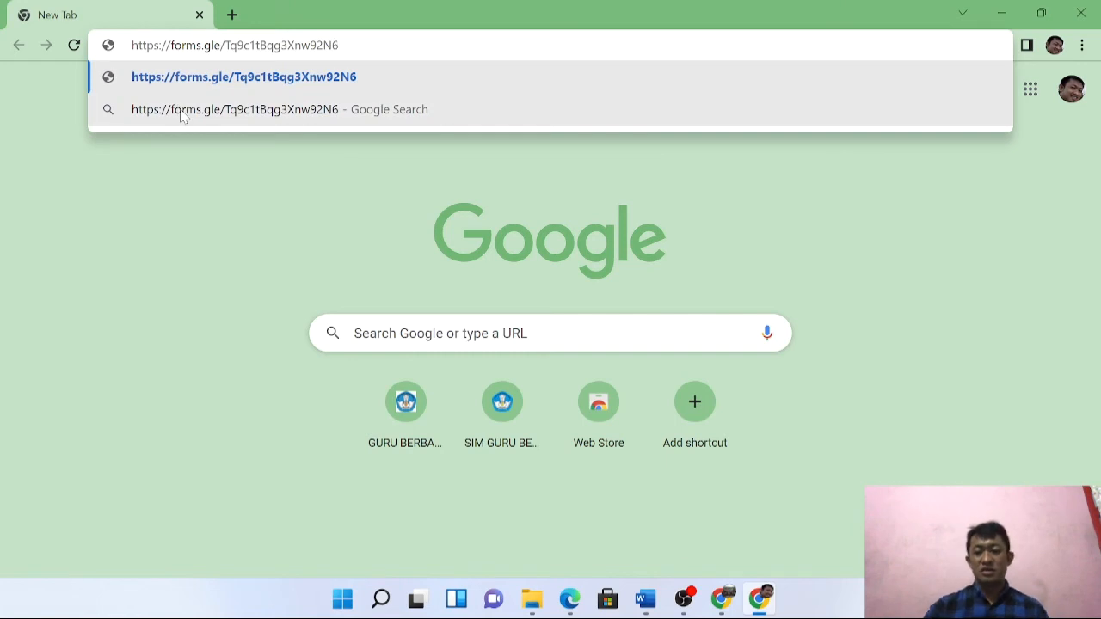
# Load the quiz, choose the first student name, enter the password, and continue.
pyautogui.press('Return')
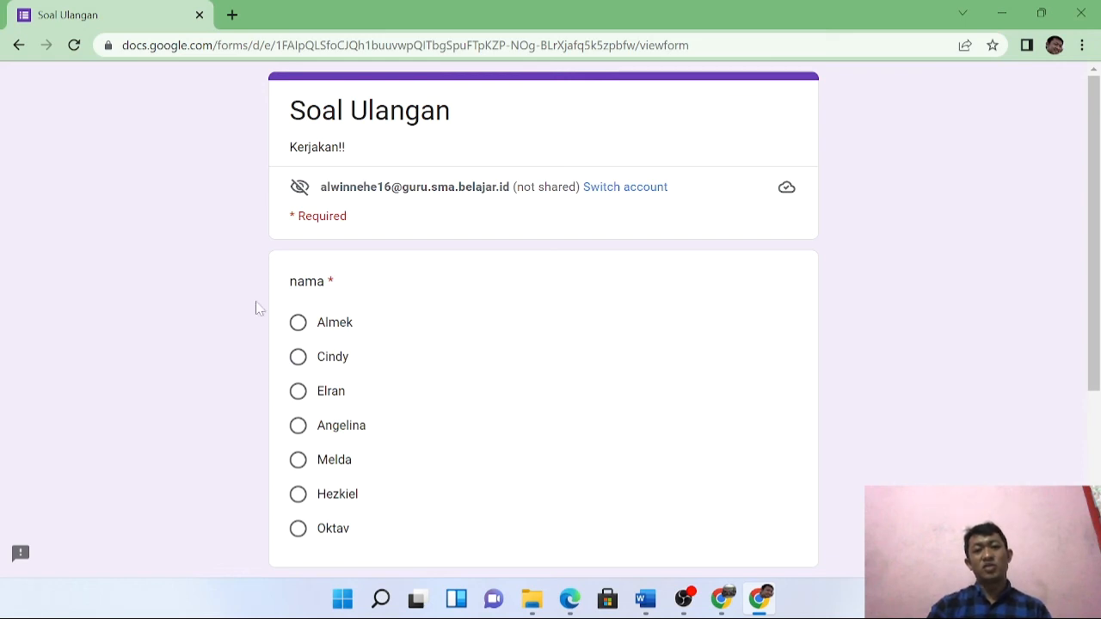
pyautogui.scroll(-1, 434, 387)
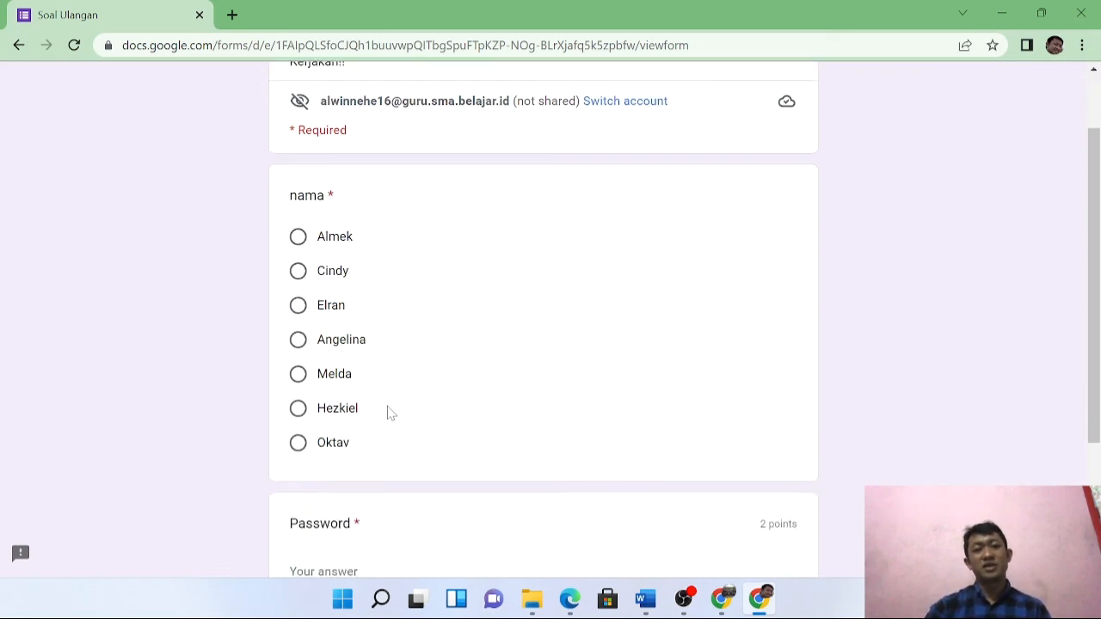
pyautogui.click(298, 237)
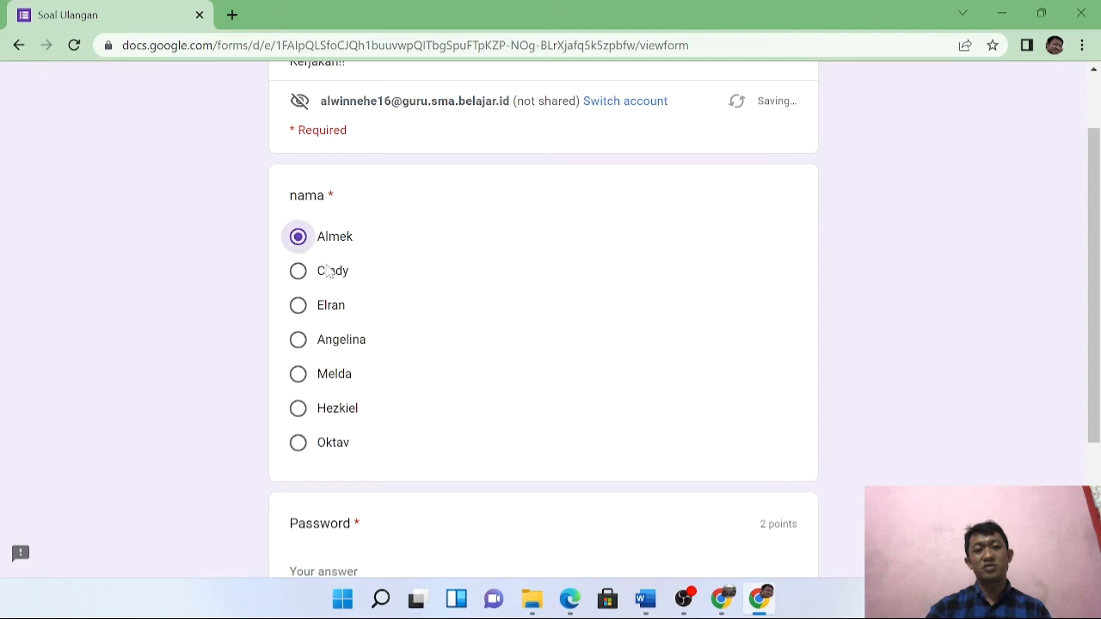
pyautogui.scroll(-3, 526, 401)
pyautogui.click(345, 375)
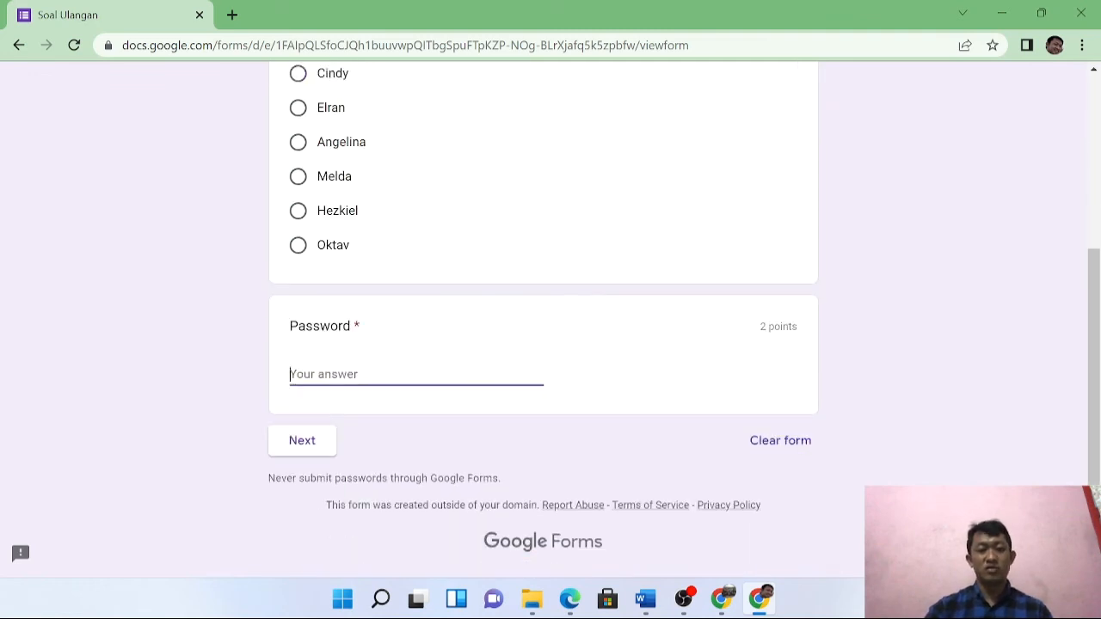
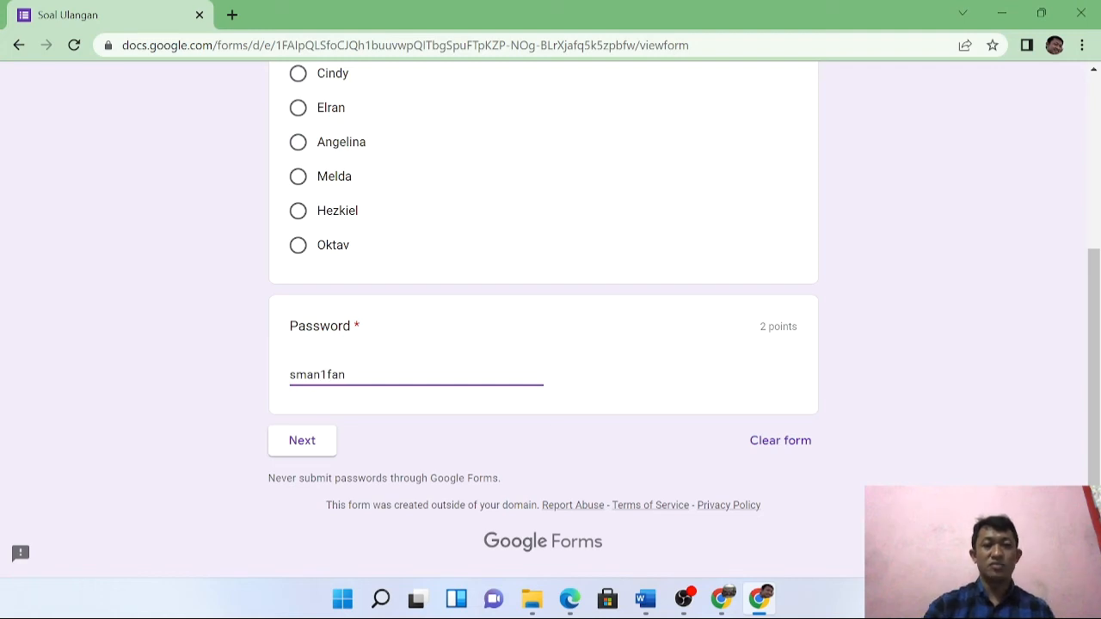
pyautogui.click(312, 451)
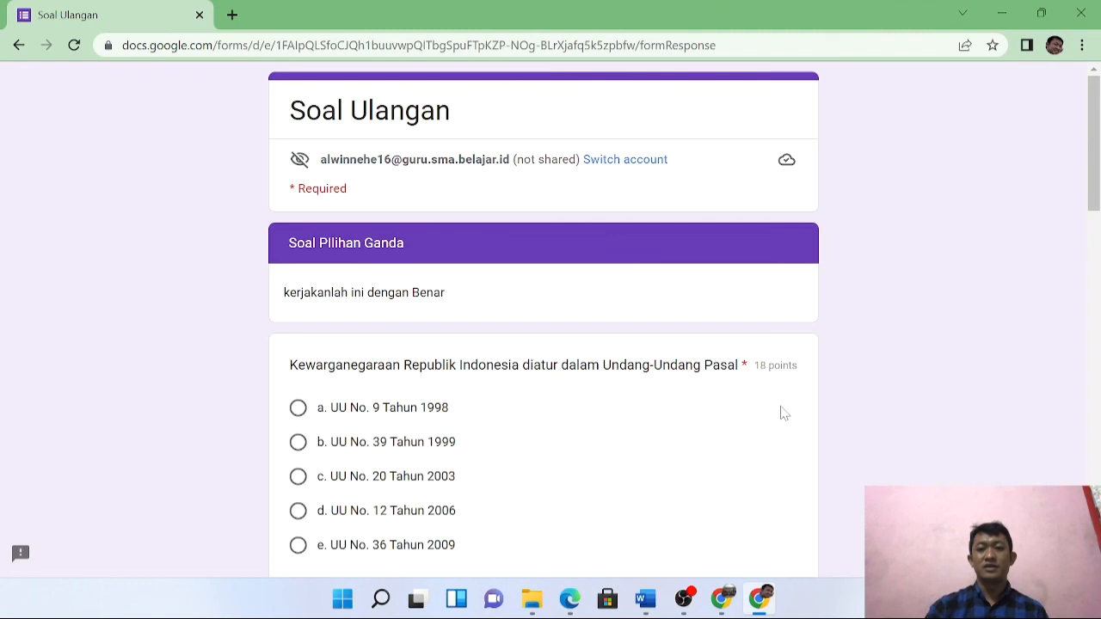
# Answer the five questions with d, Praksis, Dasar, mengatur and tujuan hukum, then submit.
pyautogui.scroll(-5, 488, 299)
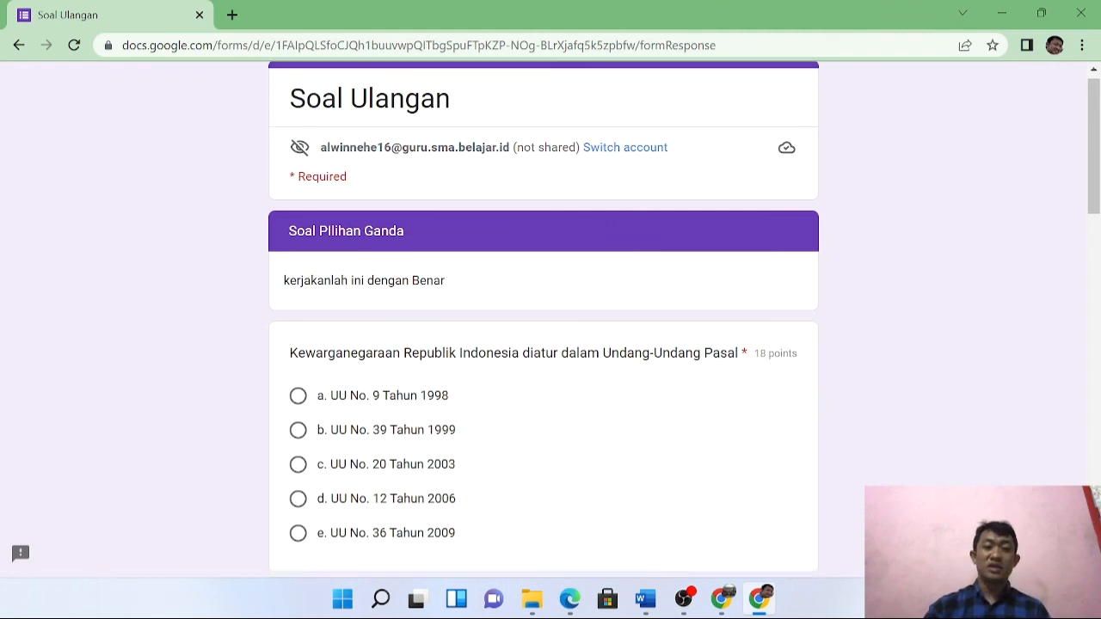
pyautogui.scroll(-1, 413, 327)
pyautogui.scroll(5, 403, 305)
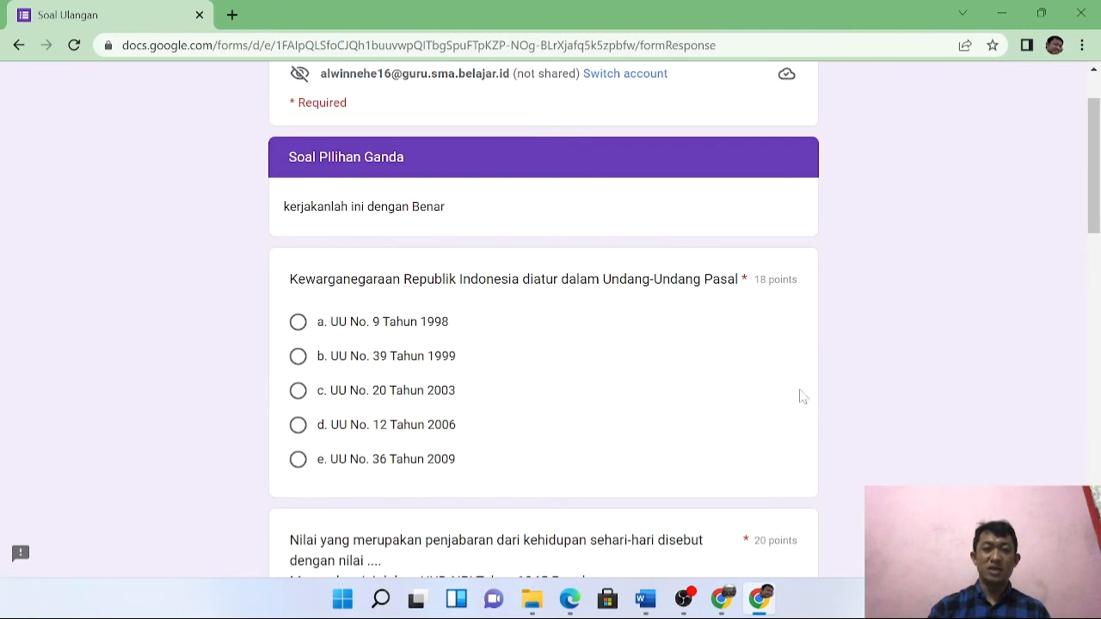
pyautogui.click(298, 425)
pyautogui.scroll(-4, 459, 455)
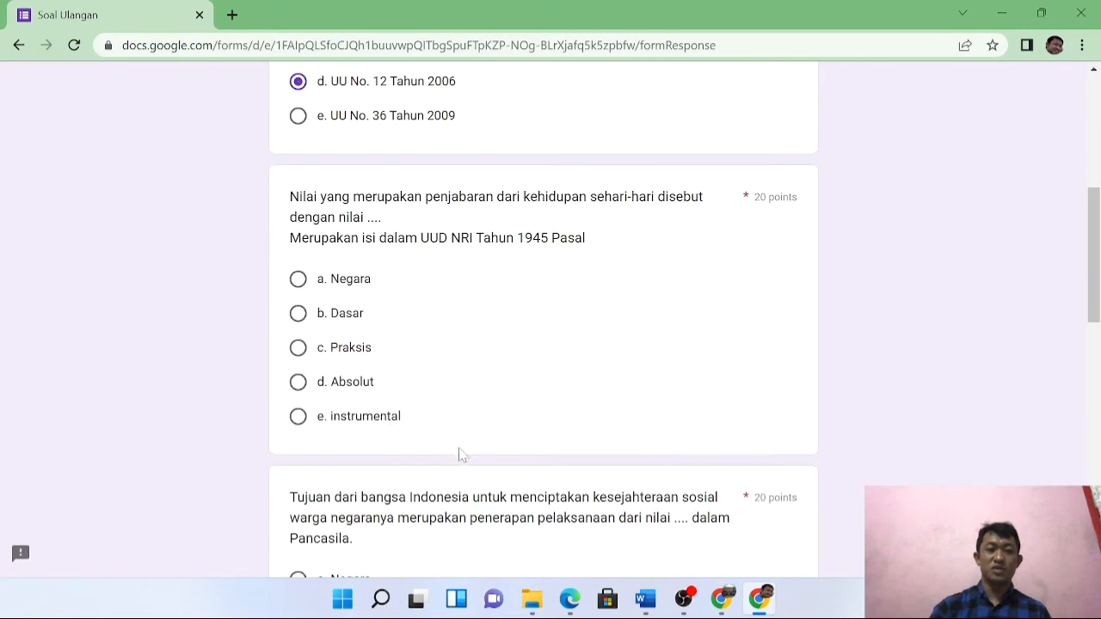
pyautogui.click(297, 348)
pyautogui.scroll(-2, 327, 430)
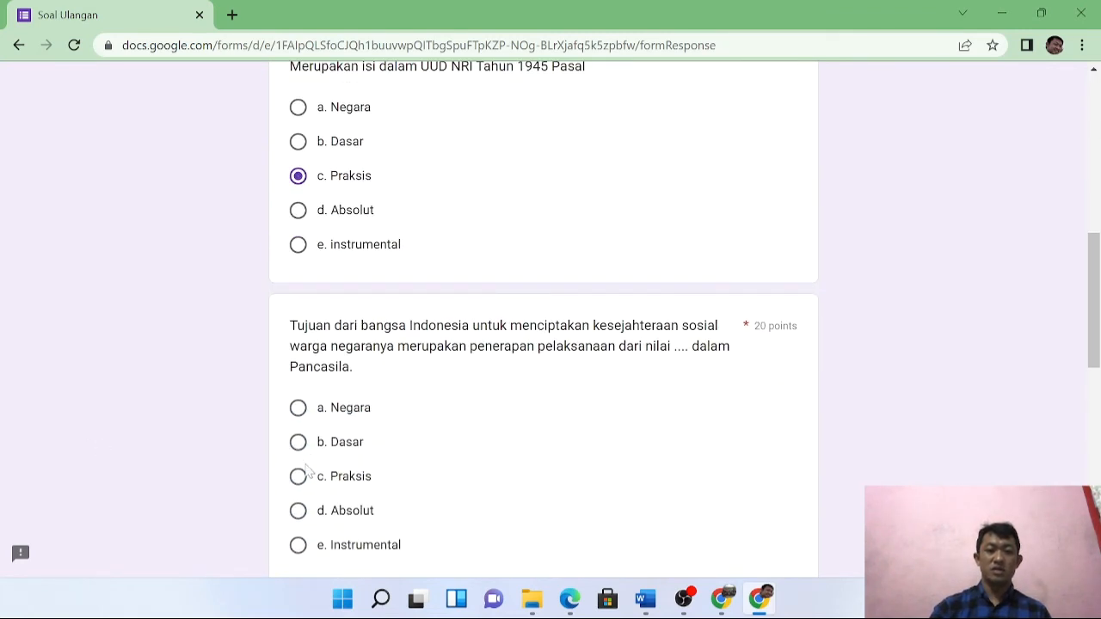
pyautogui.click(298, 443)
pyautogui.scroll(-4, 324, 461)
pyautogui.click(298, 401)
pyautogui.scroll(-4, 332, 450)
pyautogui.click(298, 335)
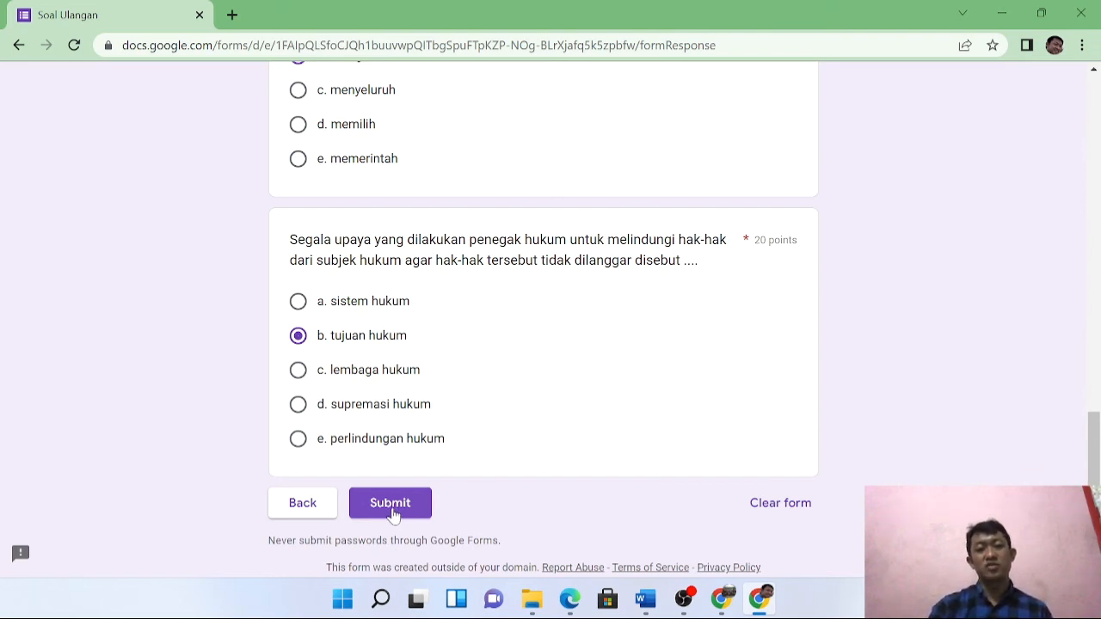
pyautogui.click(392, 510)
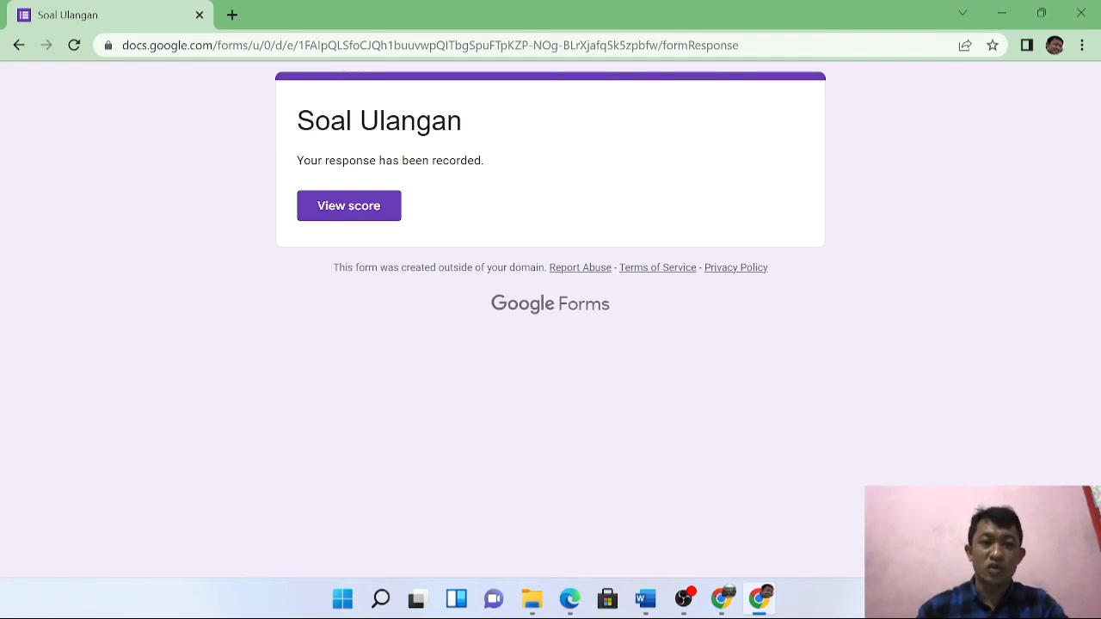
# View the 58/100 score, review the graded answers, and return to the form editor window.
pyautogui.click(348, 213)
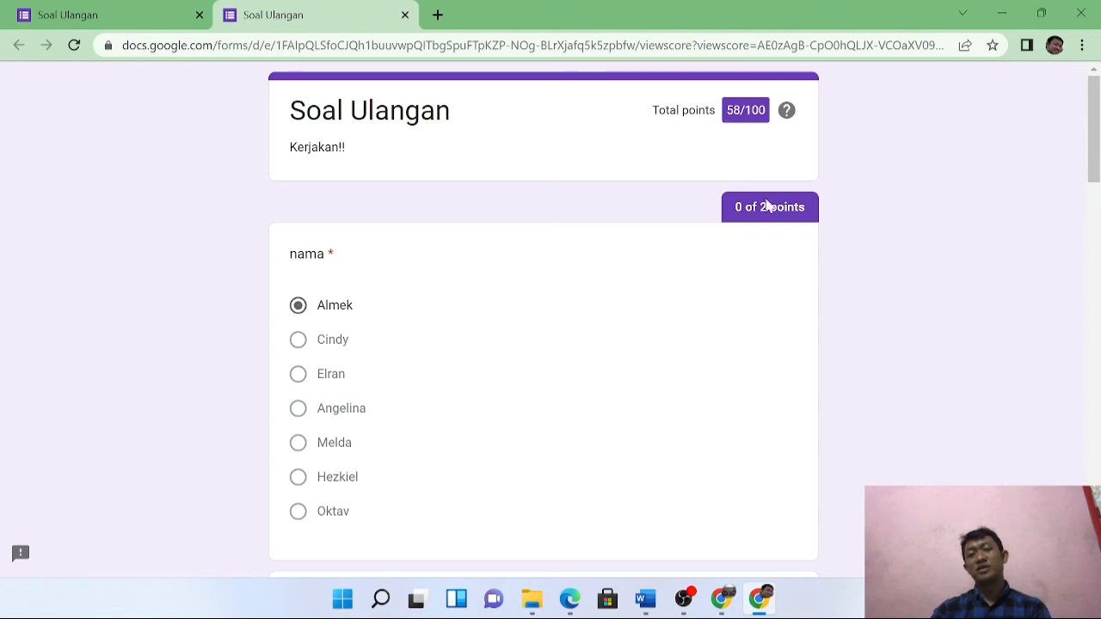
pyautogui.scroll(-10, 576, 361)
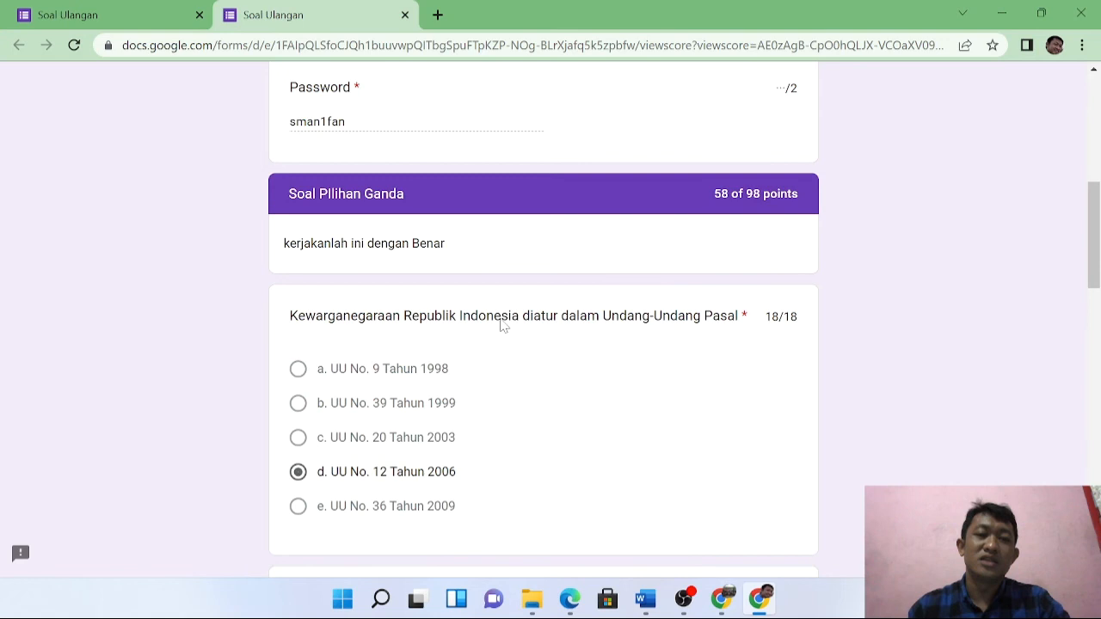
pyautogui.scroll(3, 499, 319)
pyautogui.scroll(-2, 689, 259)
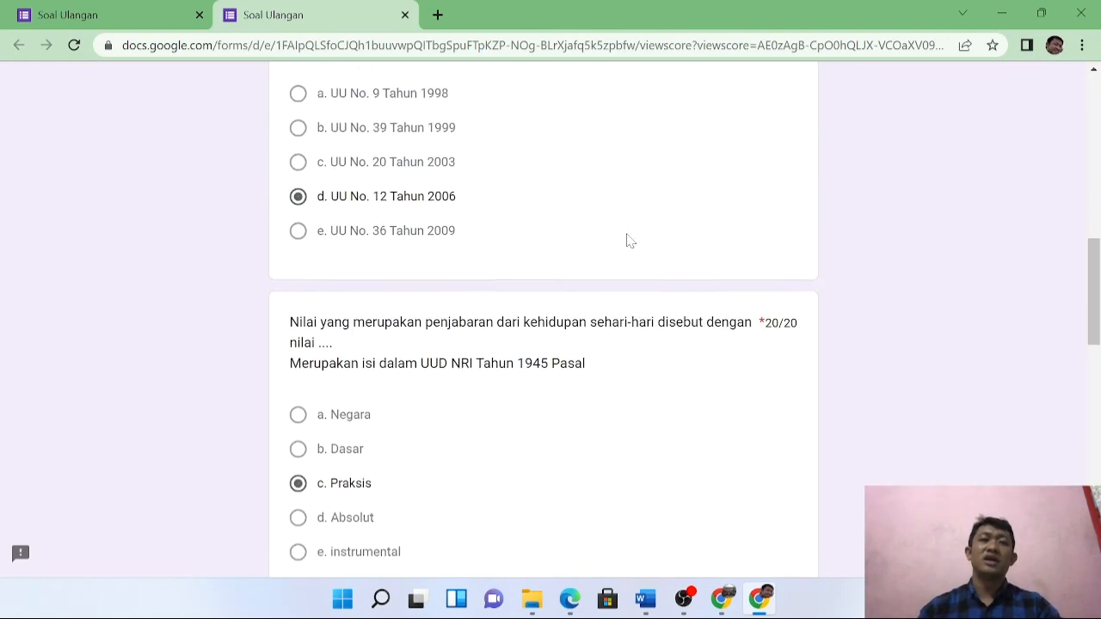
pyautogui.scroll(1, 646, 108)
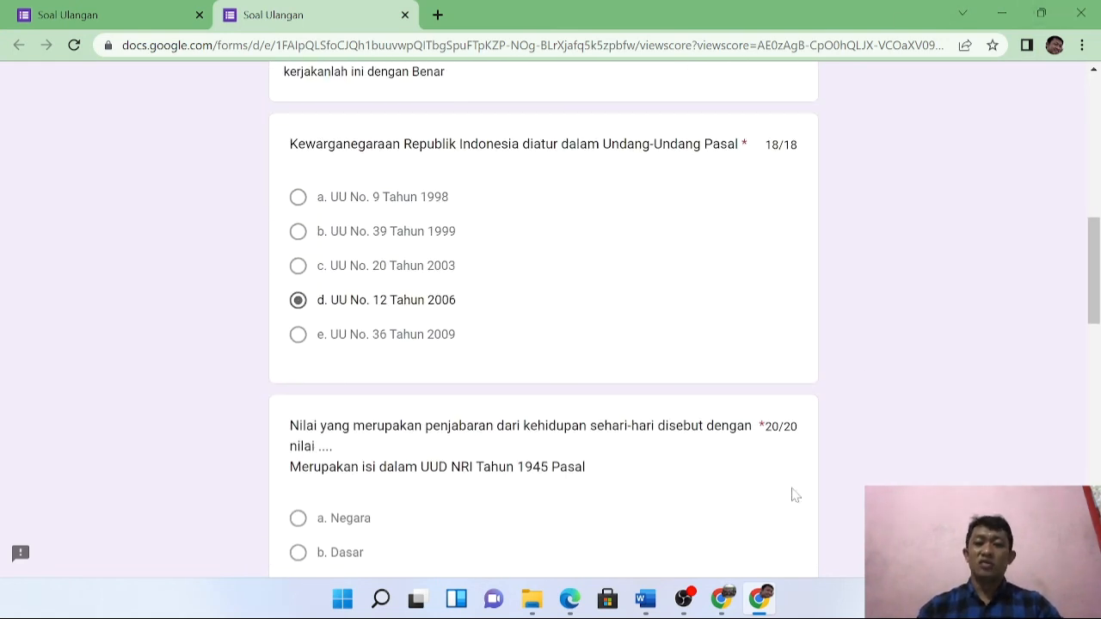
pyautogui.scroll(7, 436, 209)
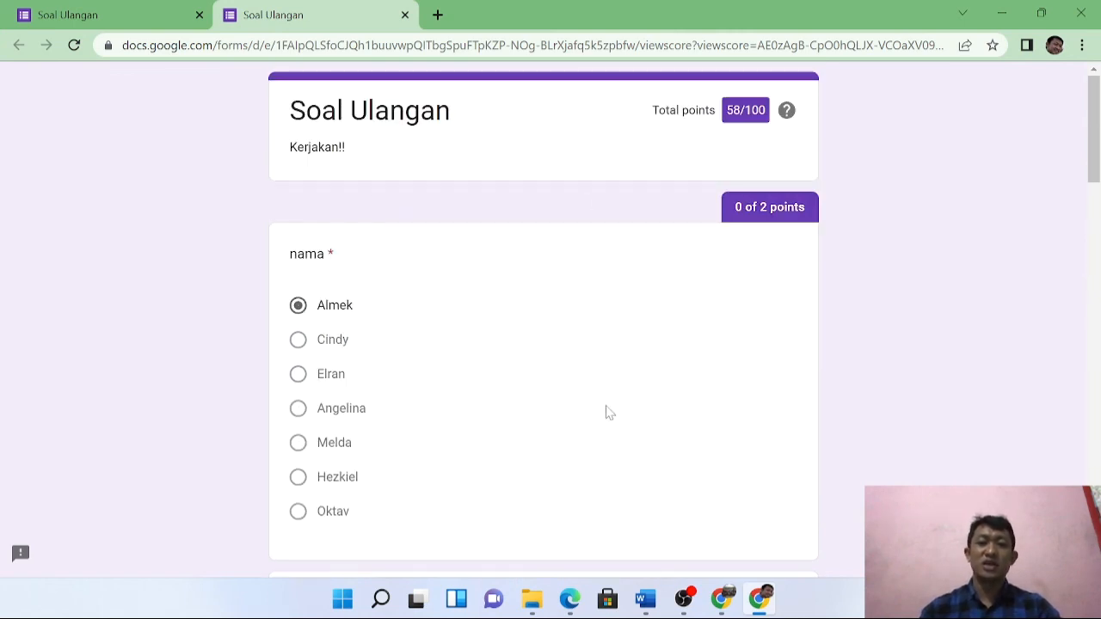
pyautogui.scroll(-4, 616, 373)
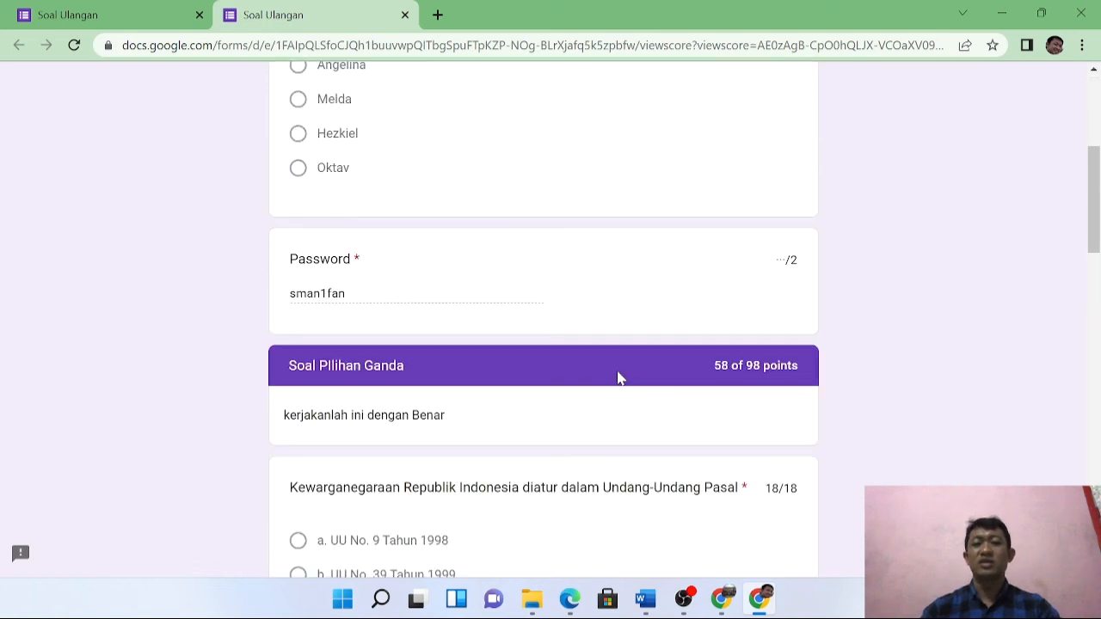
pyautogui.click(728, 602)
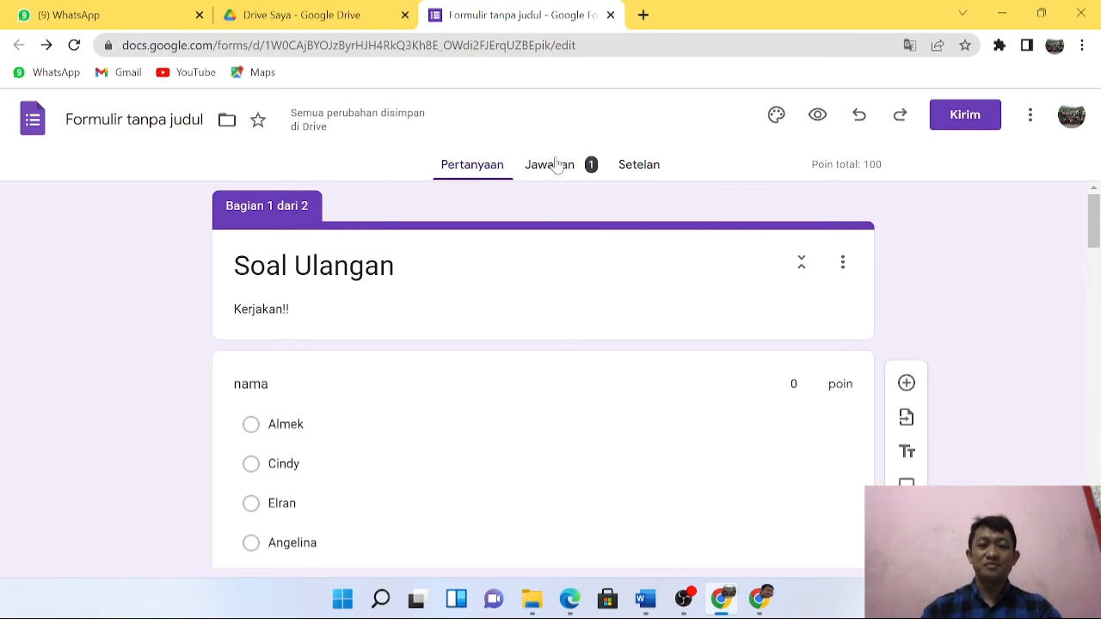
# Review the Jawaban summary: 1 response with average, median and range at 58 / 100.
pyautogui.click(584, 170)
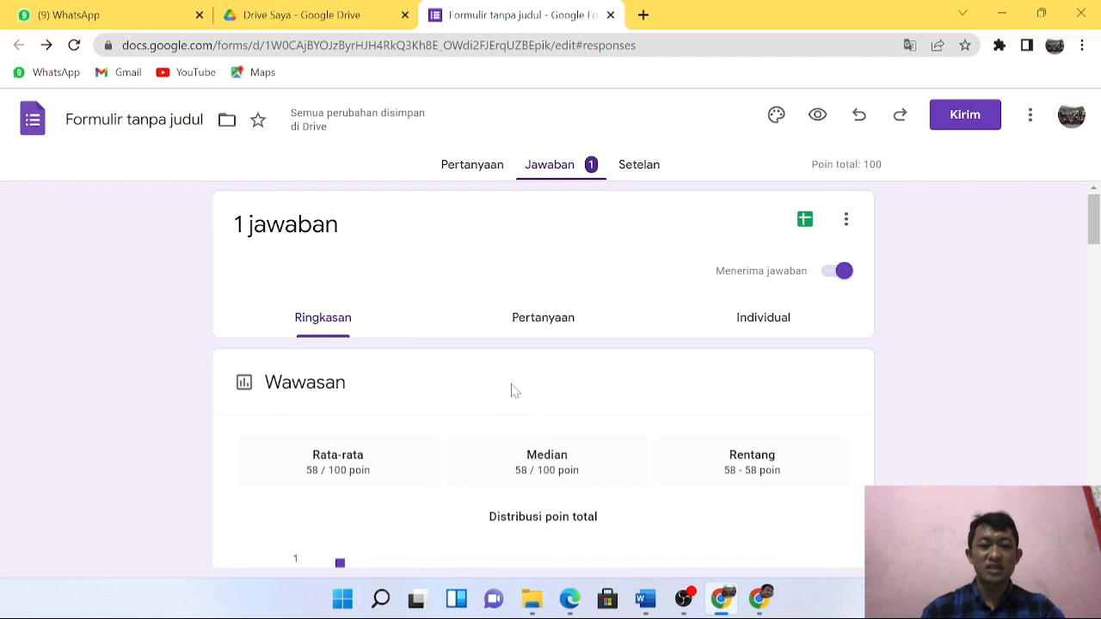
pyautogui.scroll(-2, 536, 322)
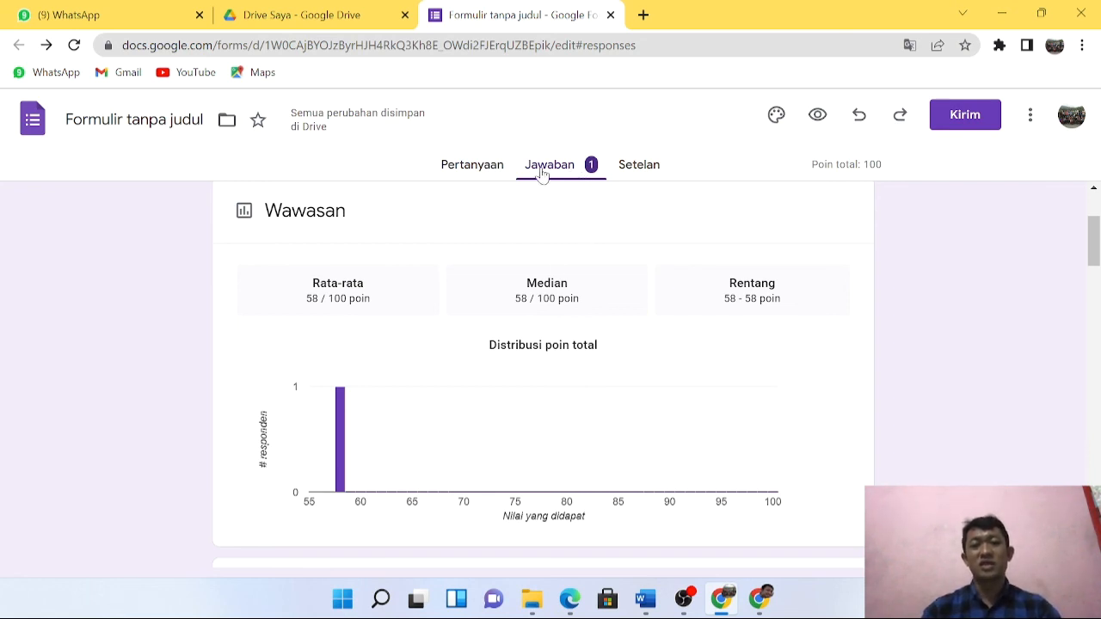
pyautogui.click(593, 172)
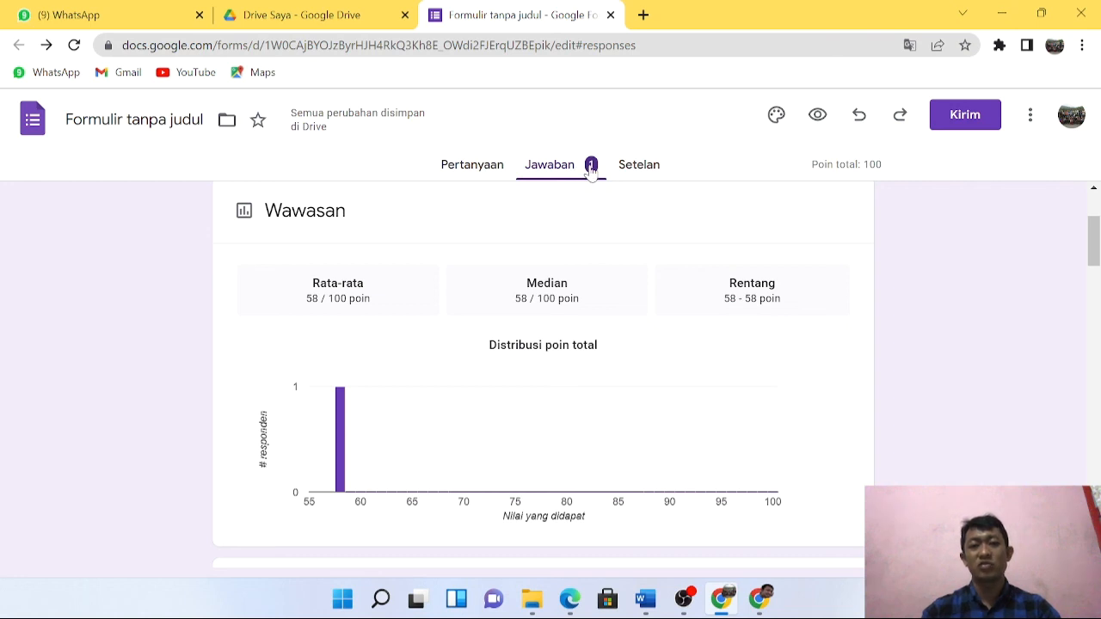
pyautogui.scroll(2, 590, 258)
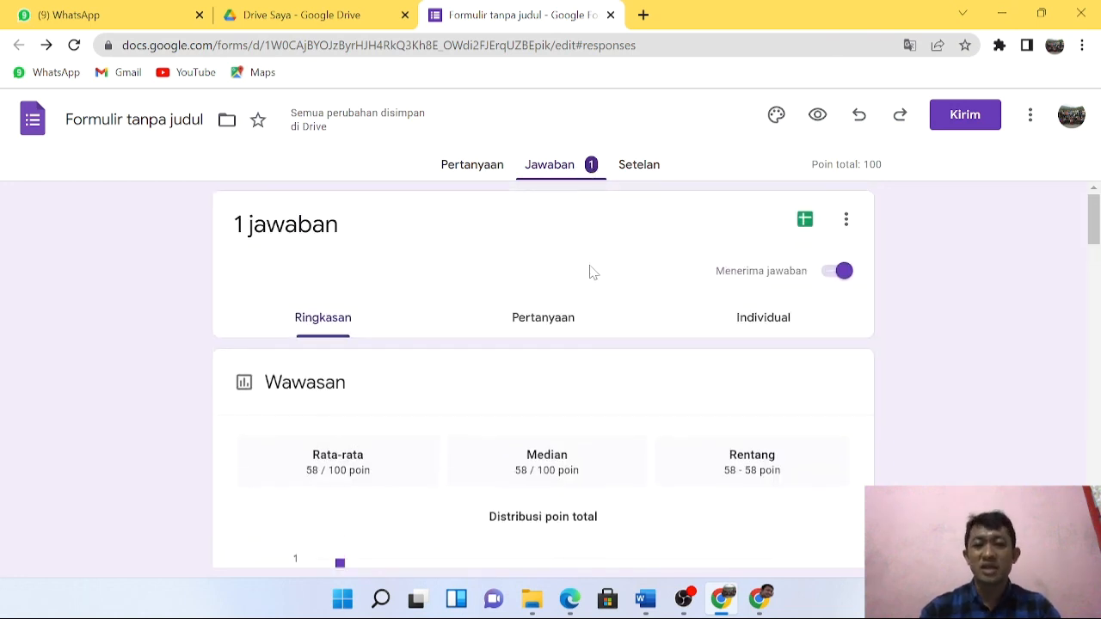
# Create a new responses spreadsheet 'Formulir tanpa judul (Jawaban)' linked to the quiz.
pyautogui.click(804, 222)
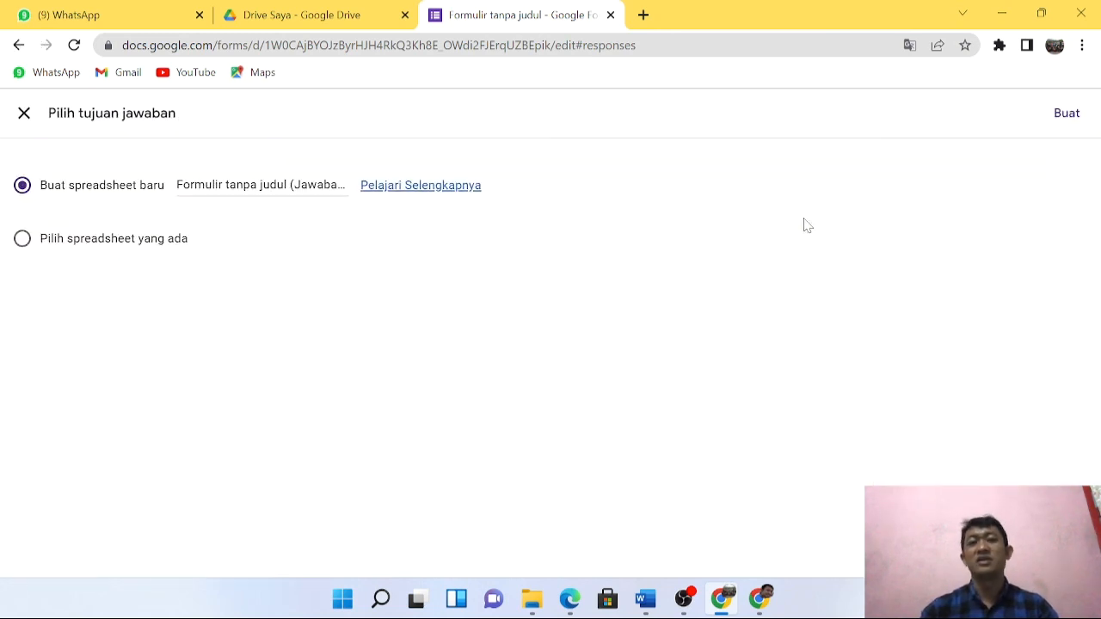
pyautogui.click(1066, 113)
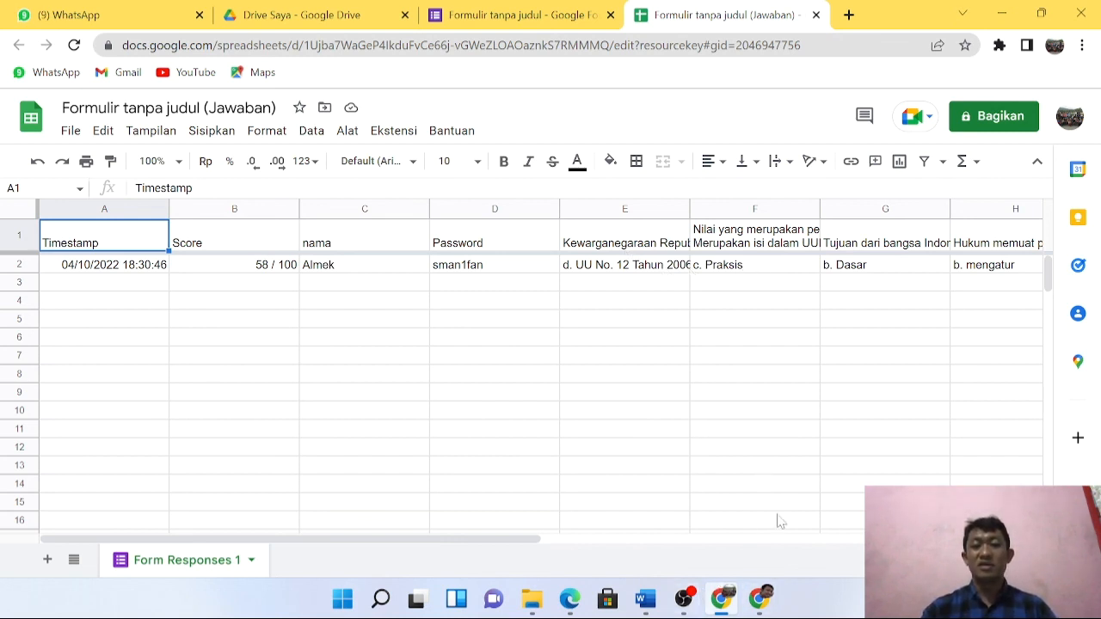
pyautogui.scroll(-1, 659, 270)
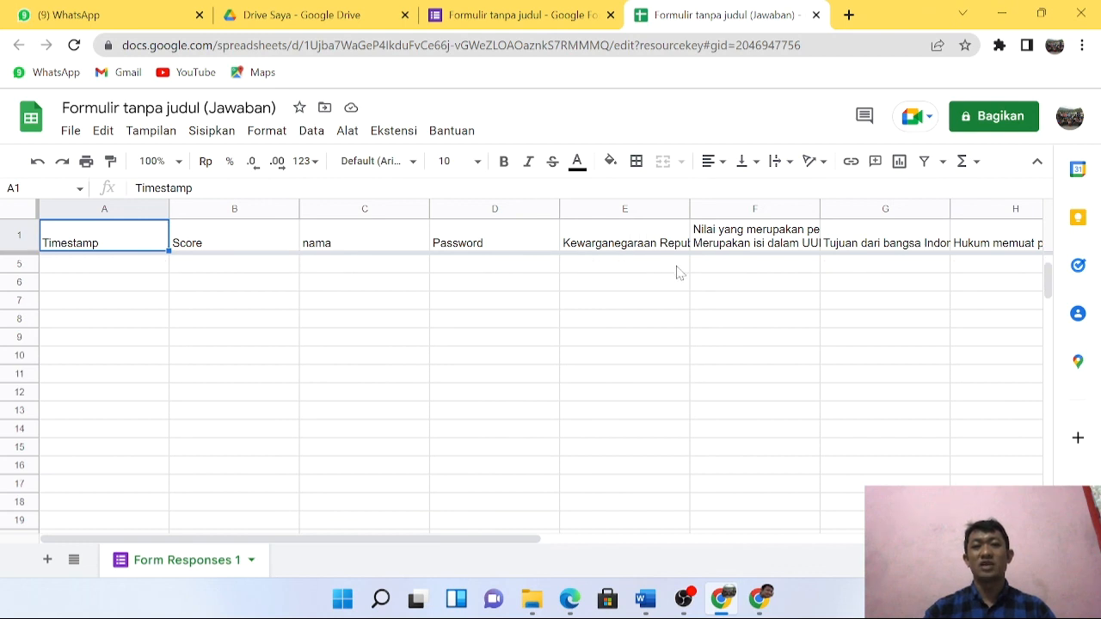
pyautogui.scroll(1, 679, 272)
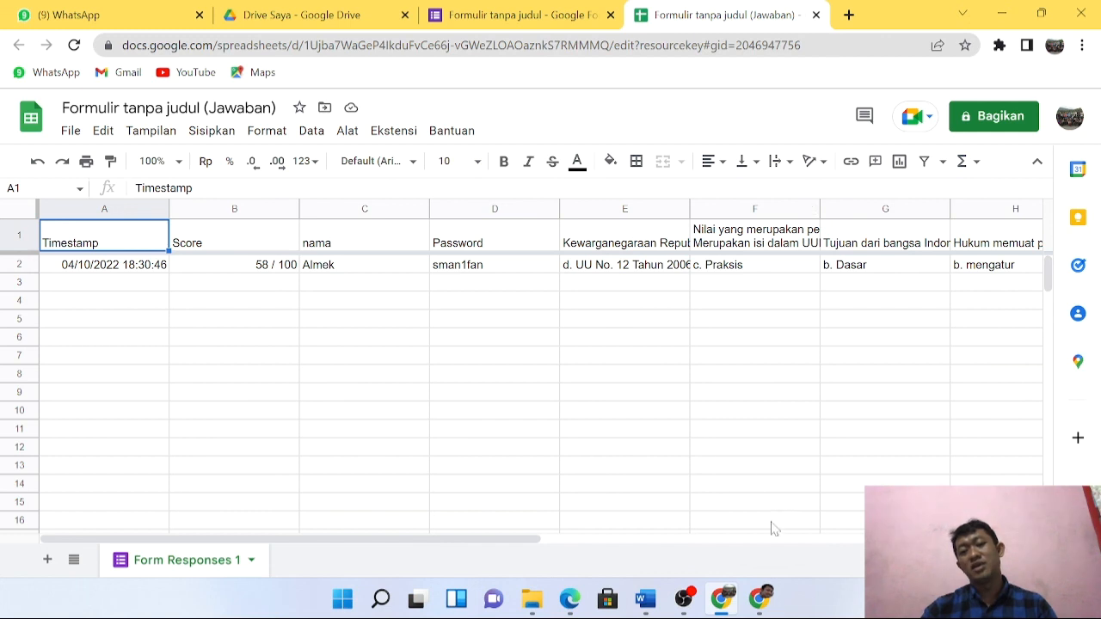
pyautogui.moveTo(711, 606)
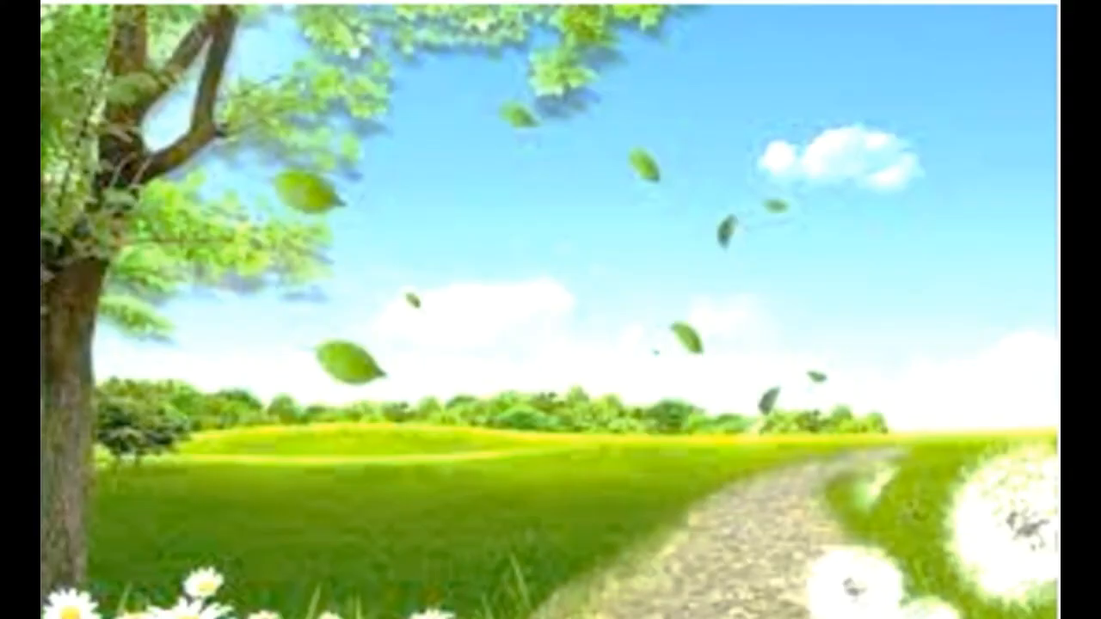